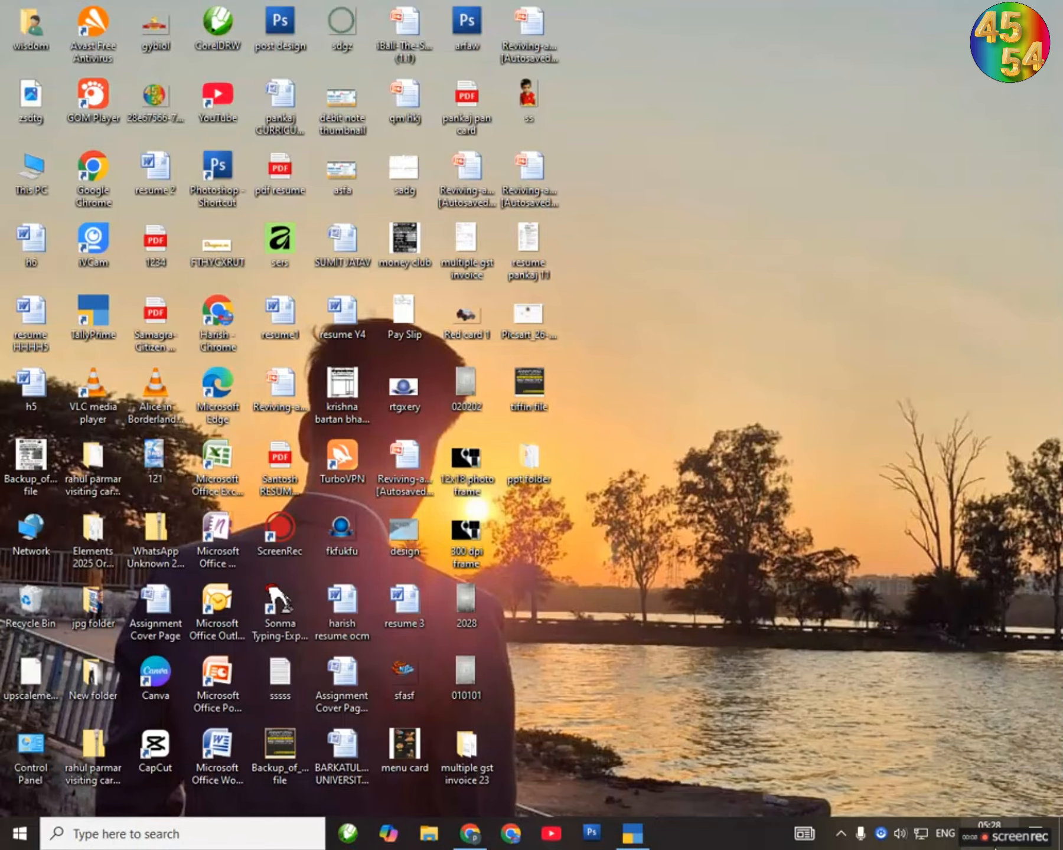
Open TallyPrime from the desktop, continue in Educational Mode and skip the company login.
mouse_move(1006, 843)
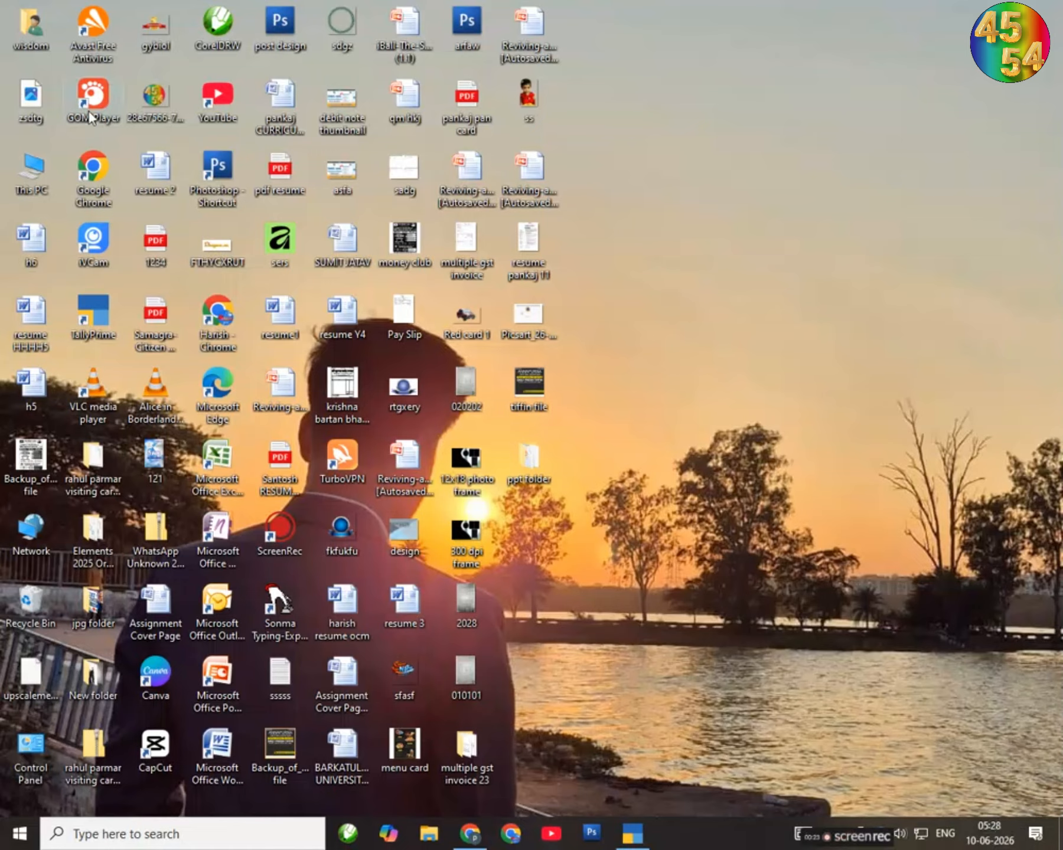
right_click(82, 310)
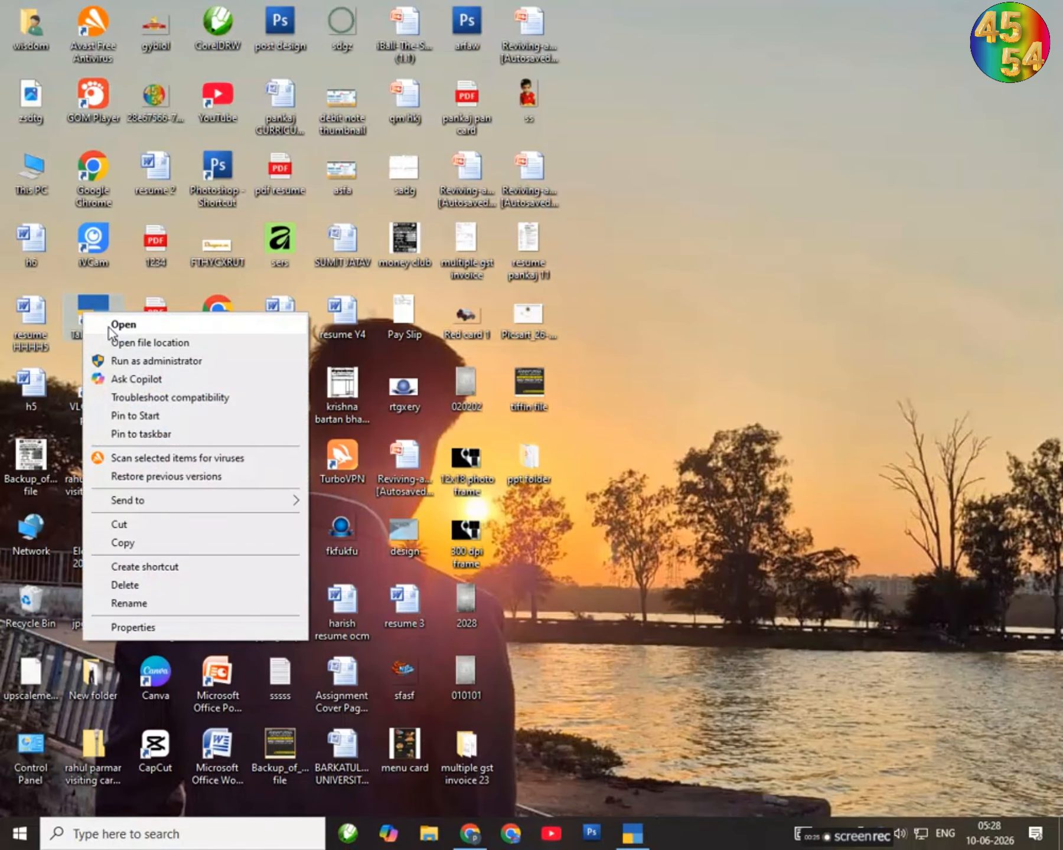
click(108, 326)
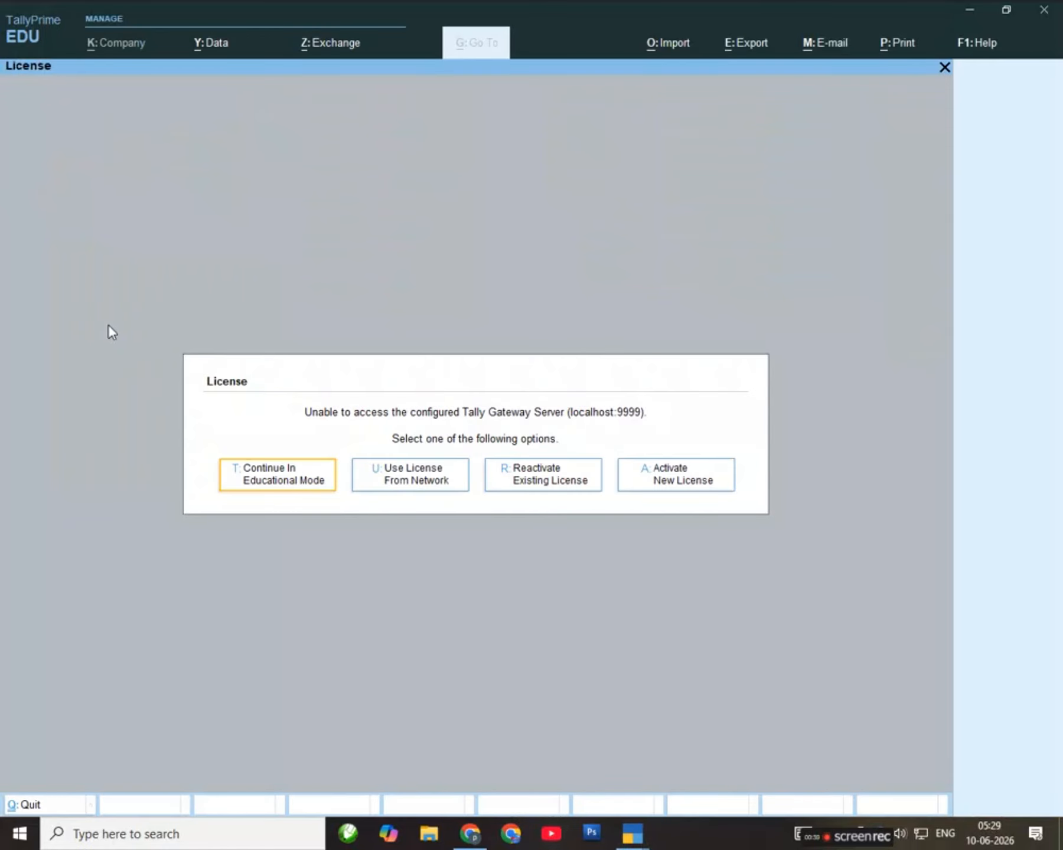
click(238, 479)
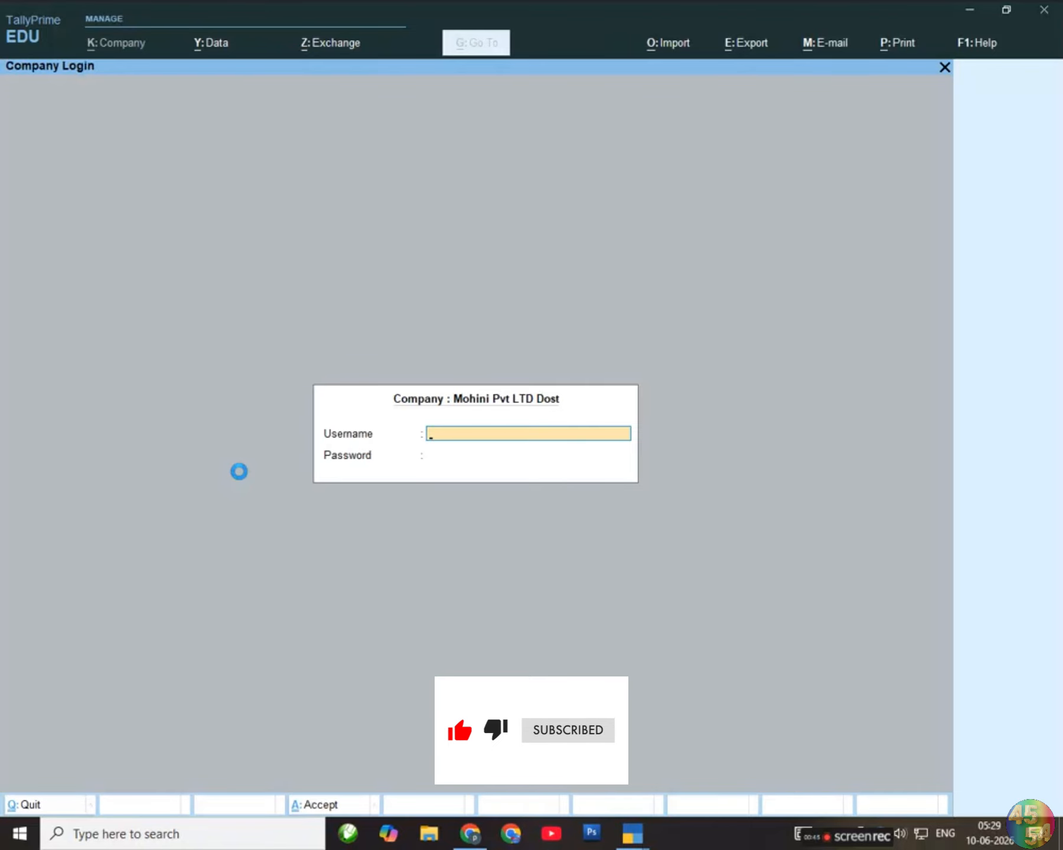
key(Escape)
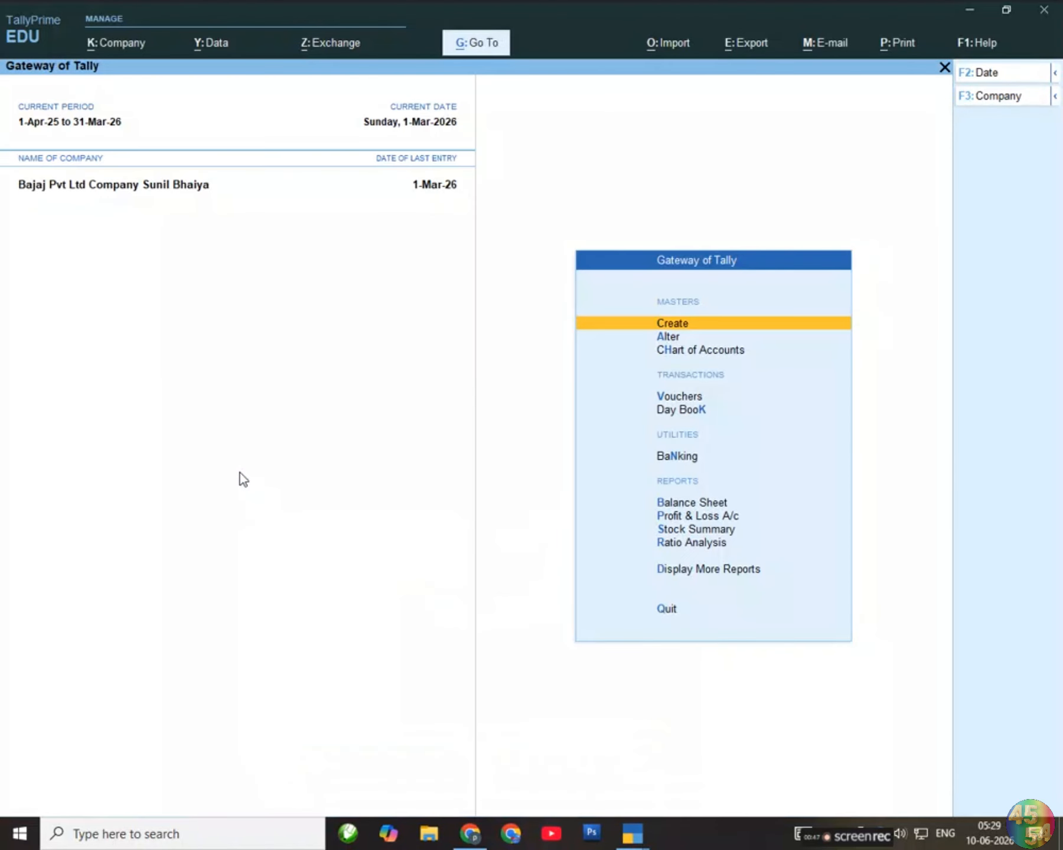
Open voucher entry from the Gateway of Tally and switch the voucher type to Purchase.
key(Down)
key(Down)
key(Down)
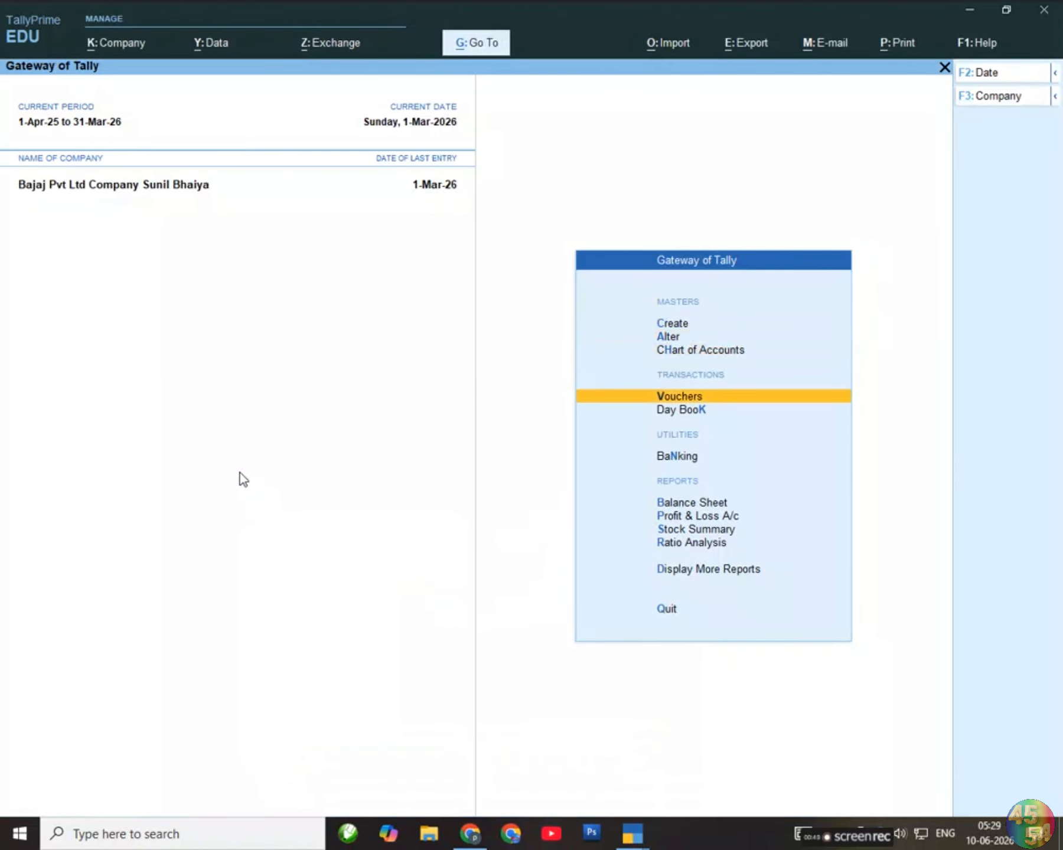
key(Up)
key(Down)
key(Down)
key(Up)
key(Return)
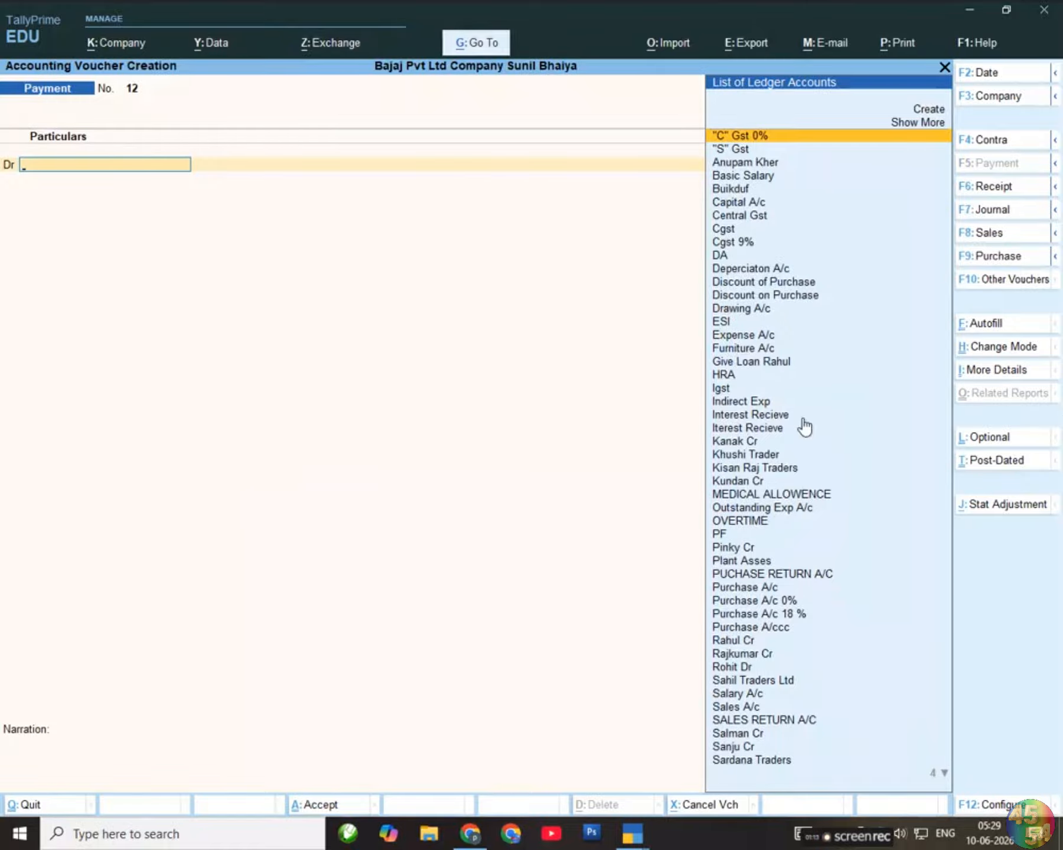
click(1015, 257)
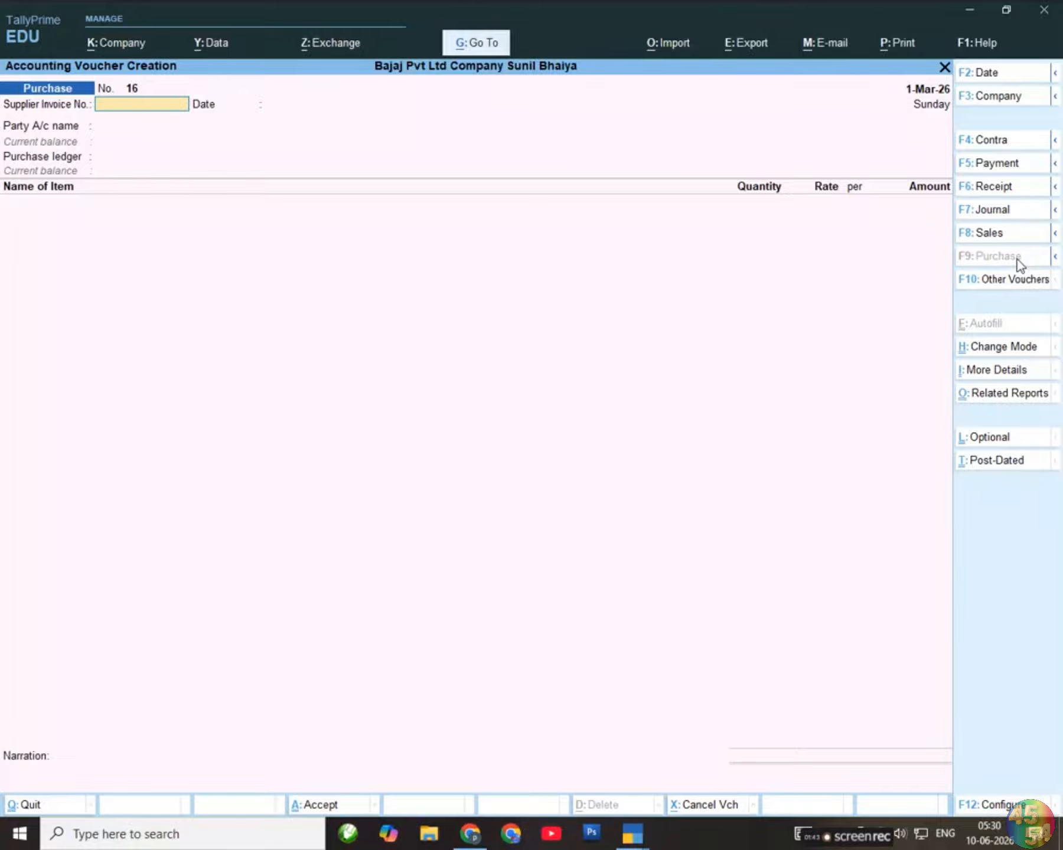
Enter supplier invoice number 012 and set the purchase voucher's date to 1-9-2025.
text(012)
key(Return)
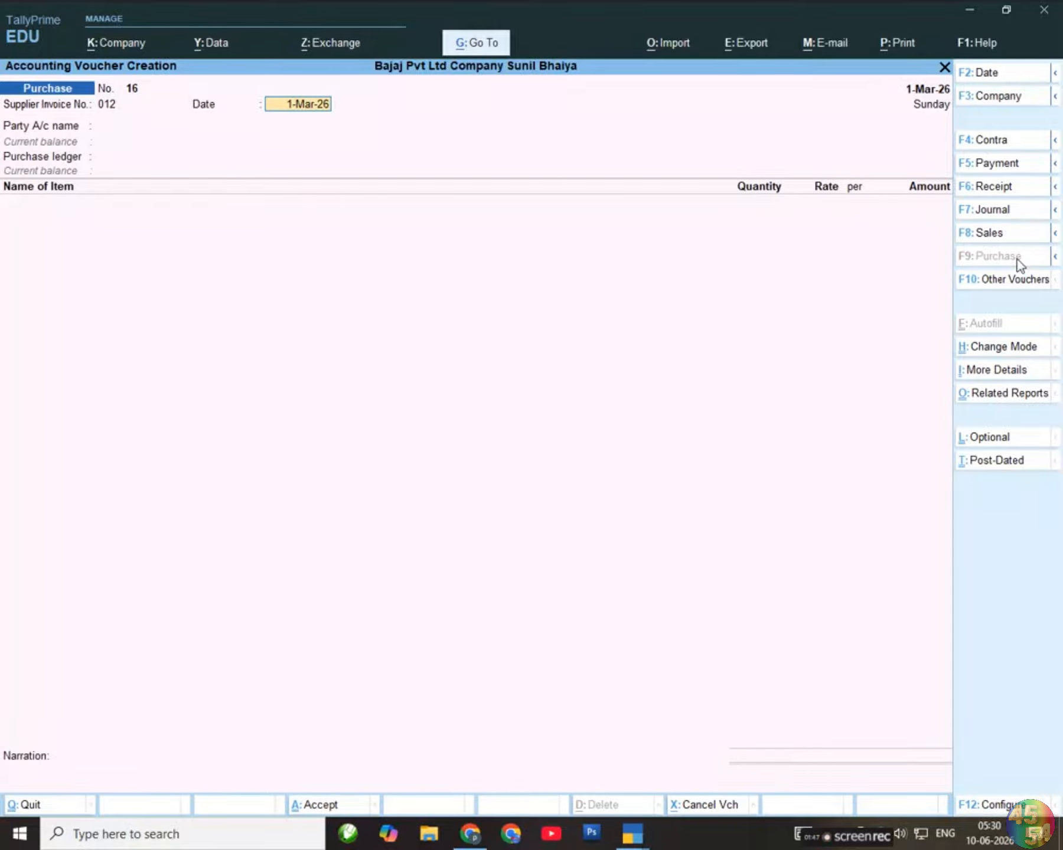
key(F2)
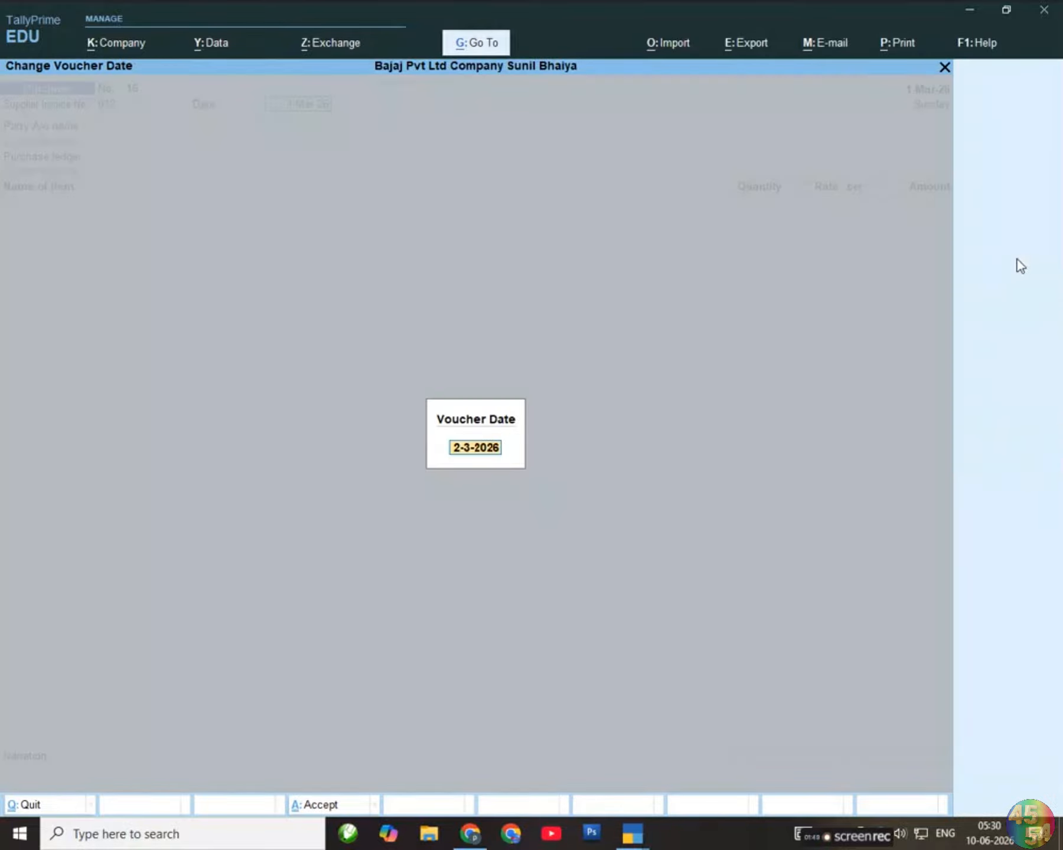
text(1-9-2025)
key(Return)
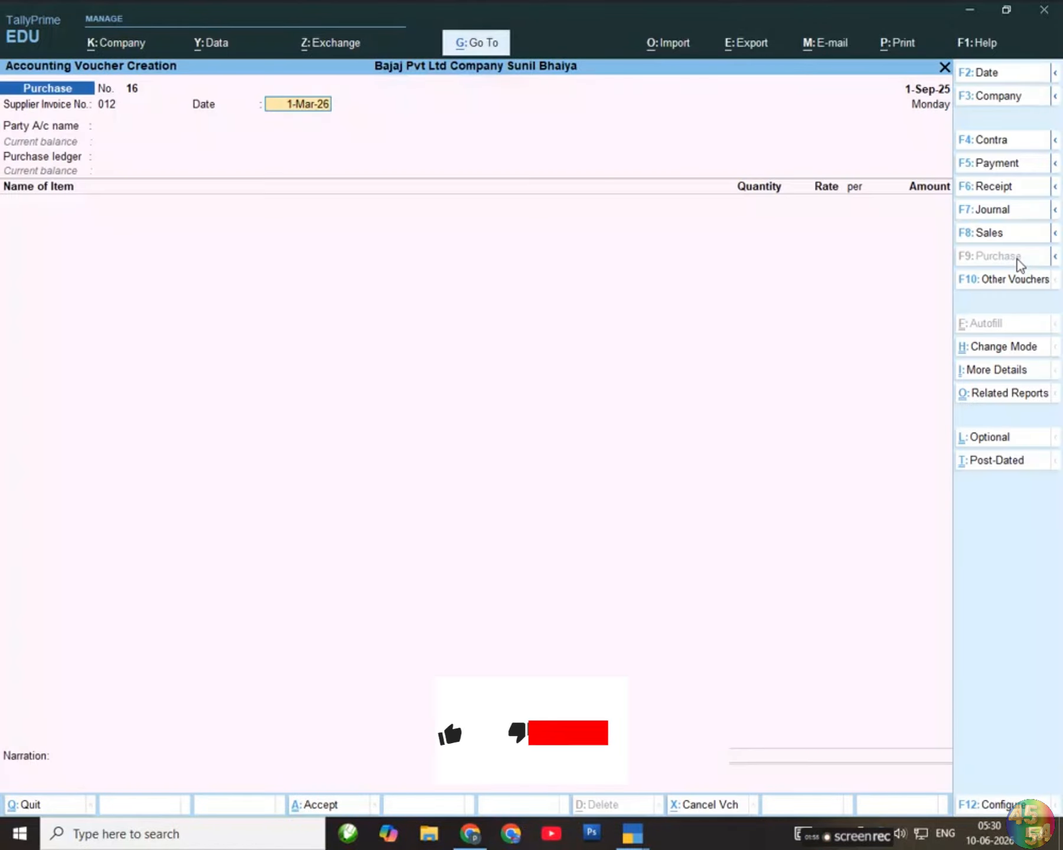
text(1-9-2)
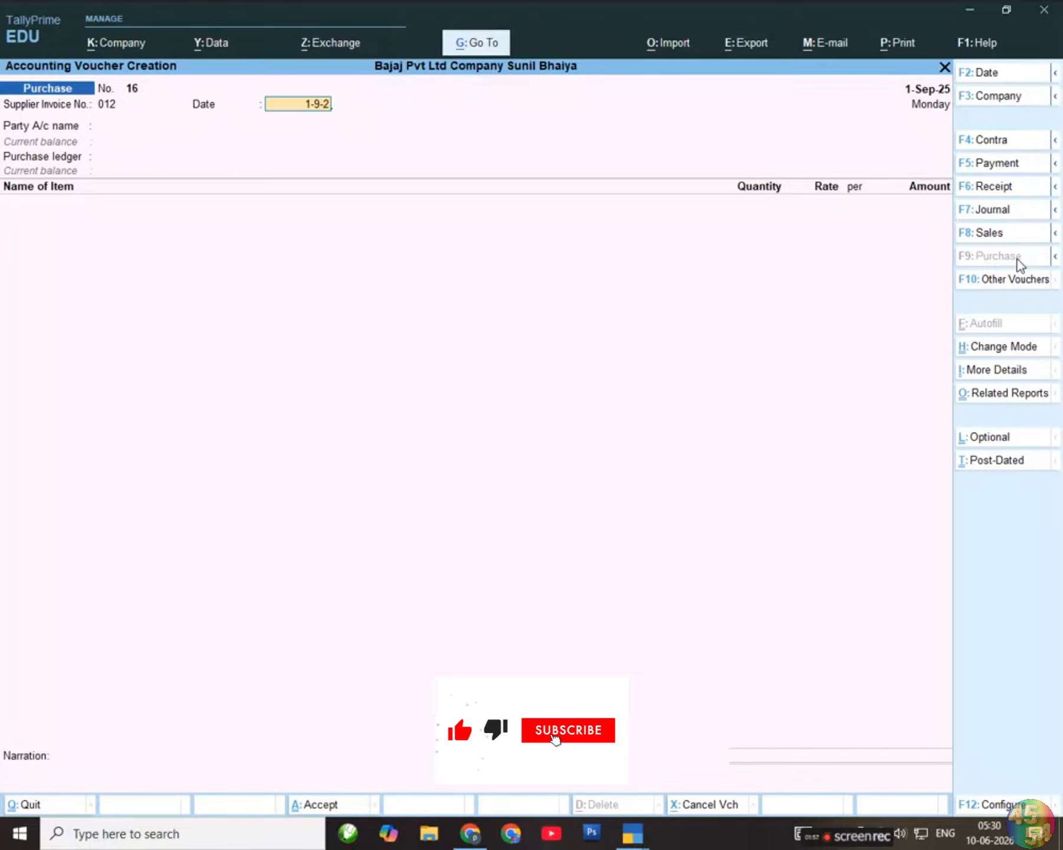
text(5)
key(Return)
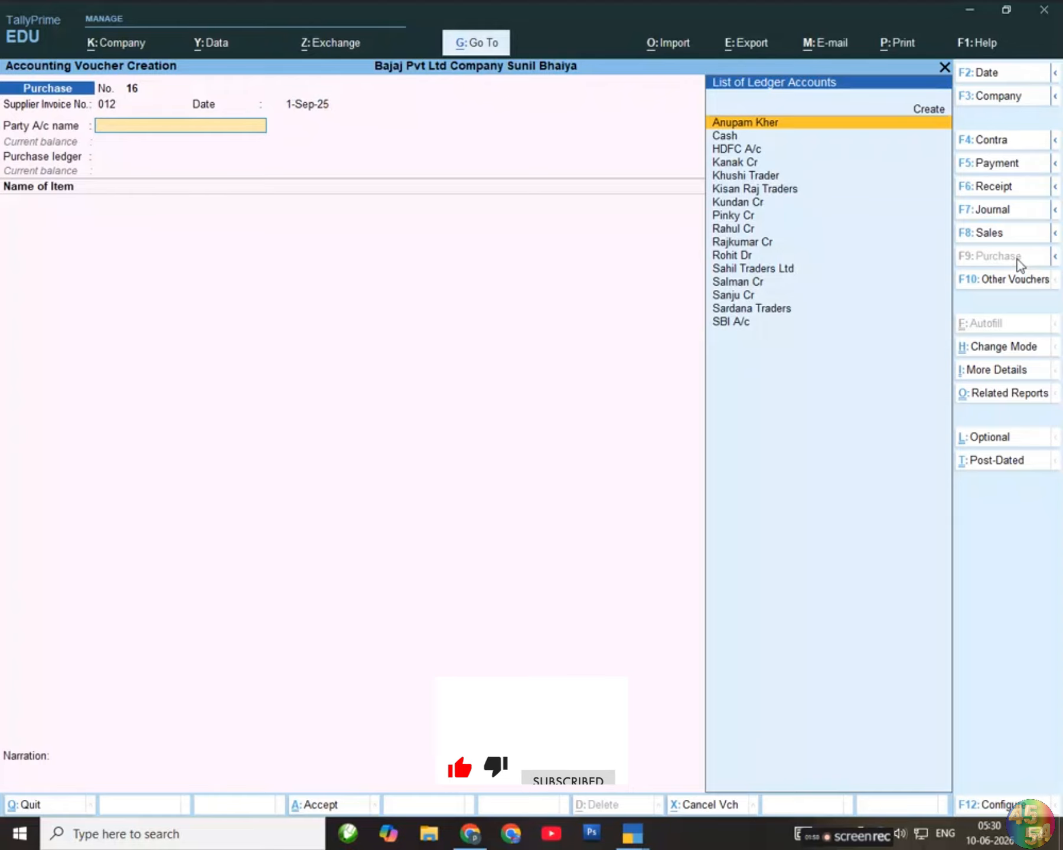
key(Escape)
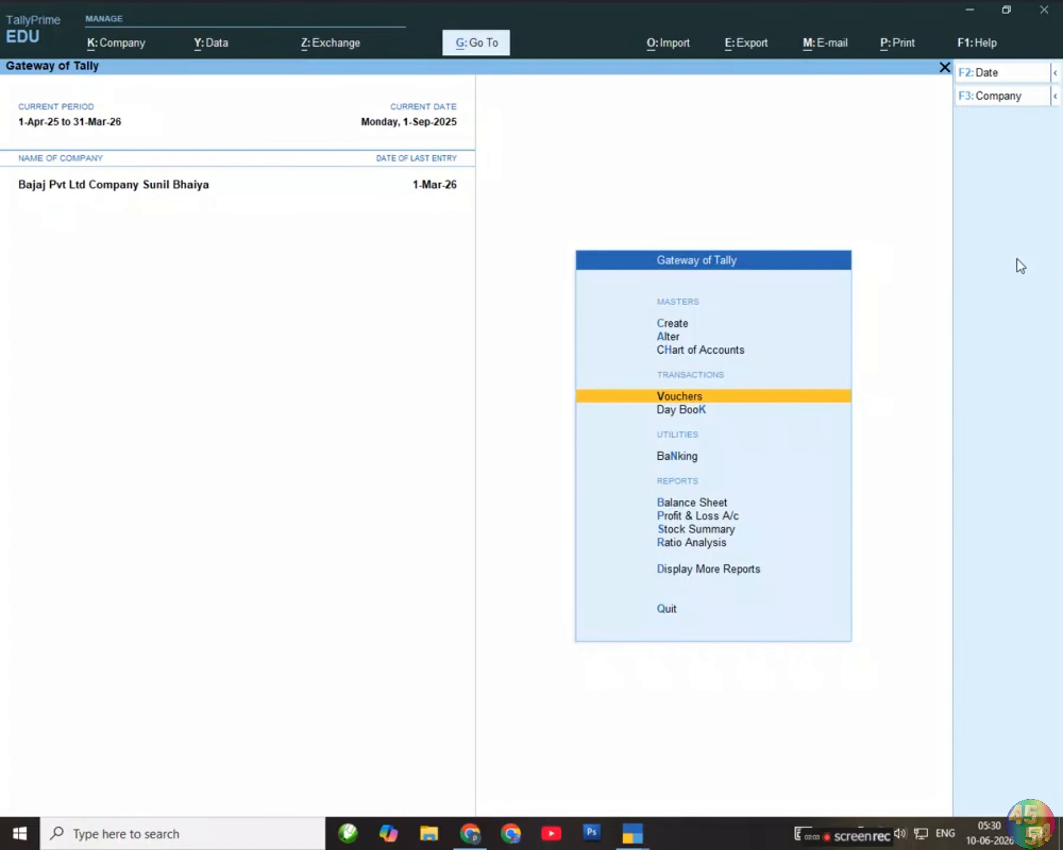
Reopen the purchase voucher and enter supplier invoice number 012 with the date 1-Sep-25.
key(Return)
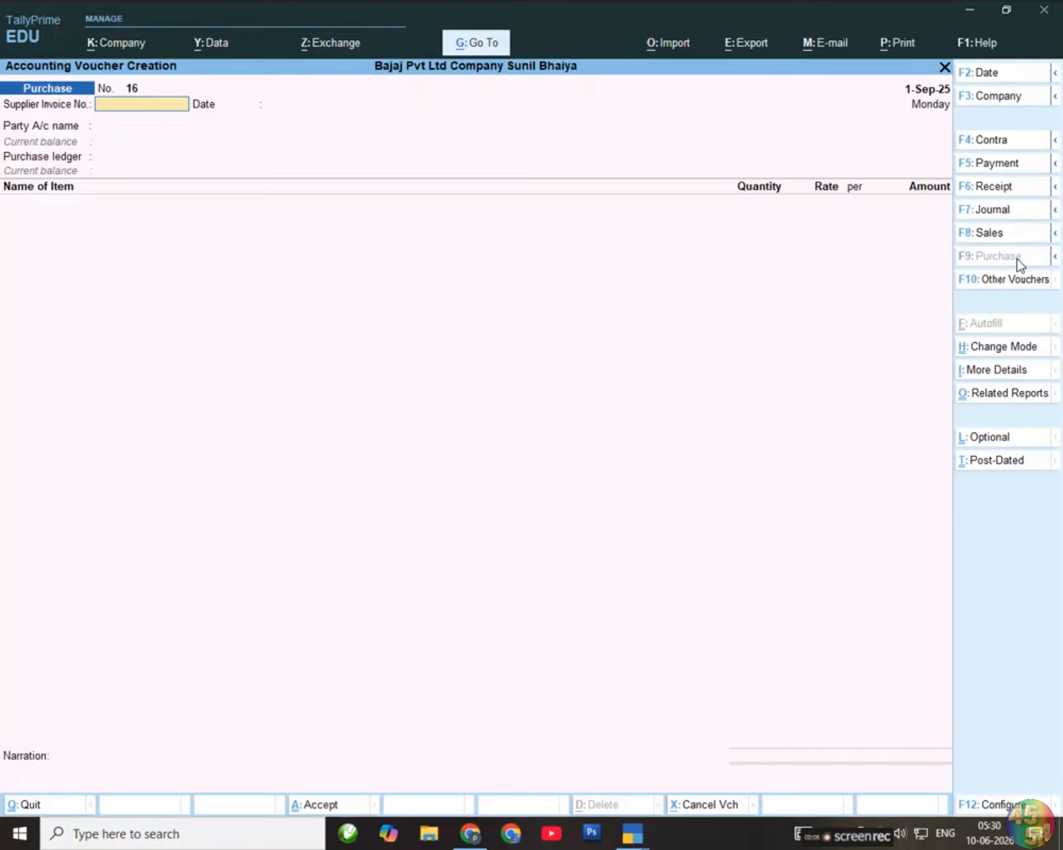
key(Return)
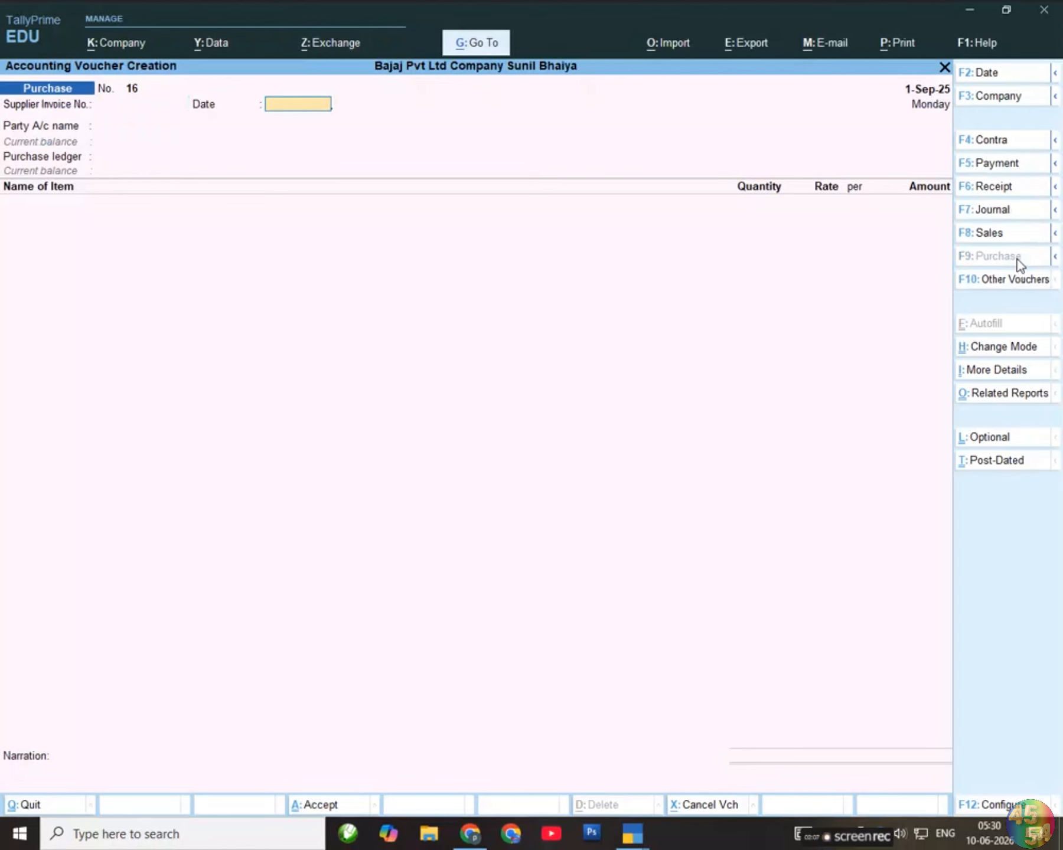
key(BackSpace)
text(012)
key(Return)
key(Return)
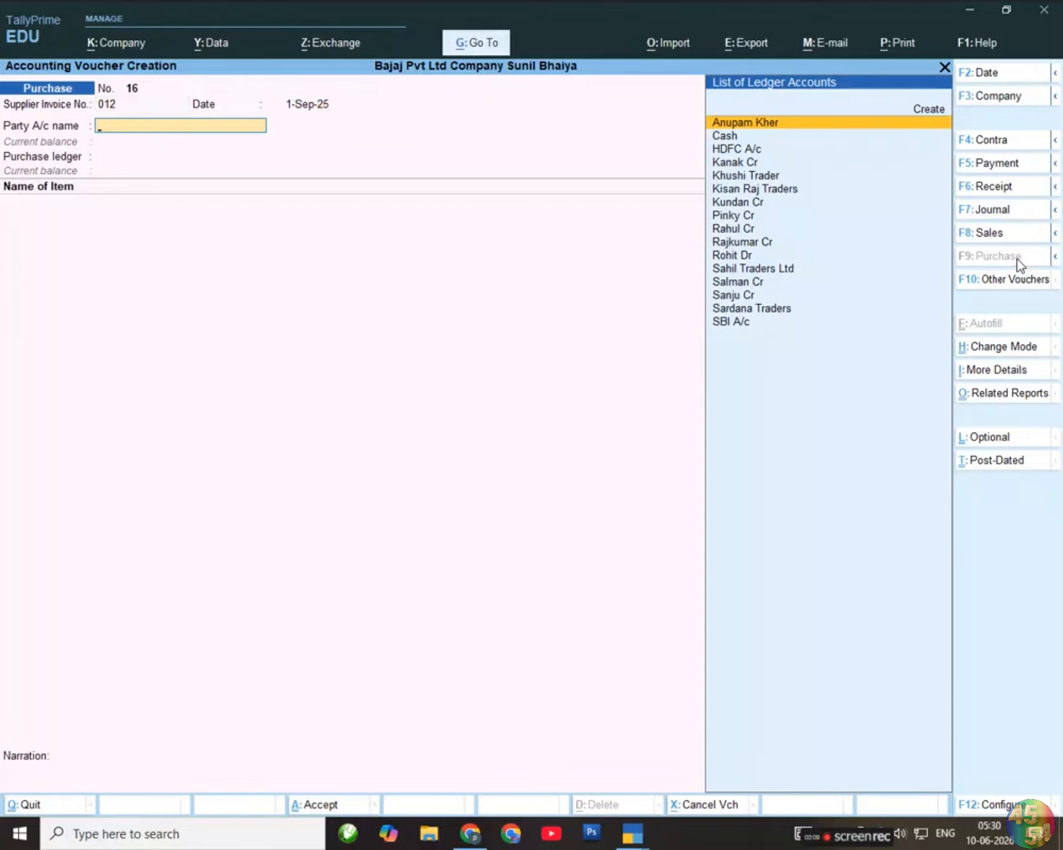
Create a new party ledger from the voucher's party account and name it Soonam Traders.
key(Down)
key(Up)
key(Up)
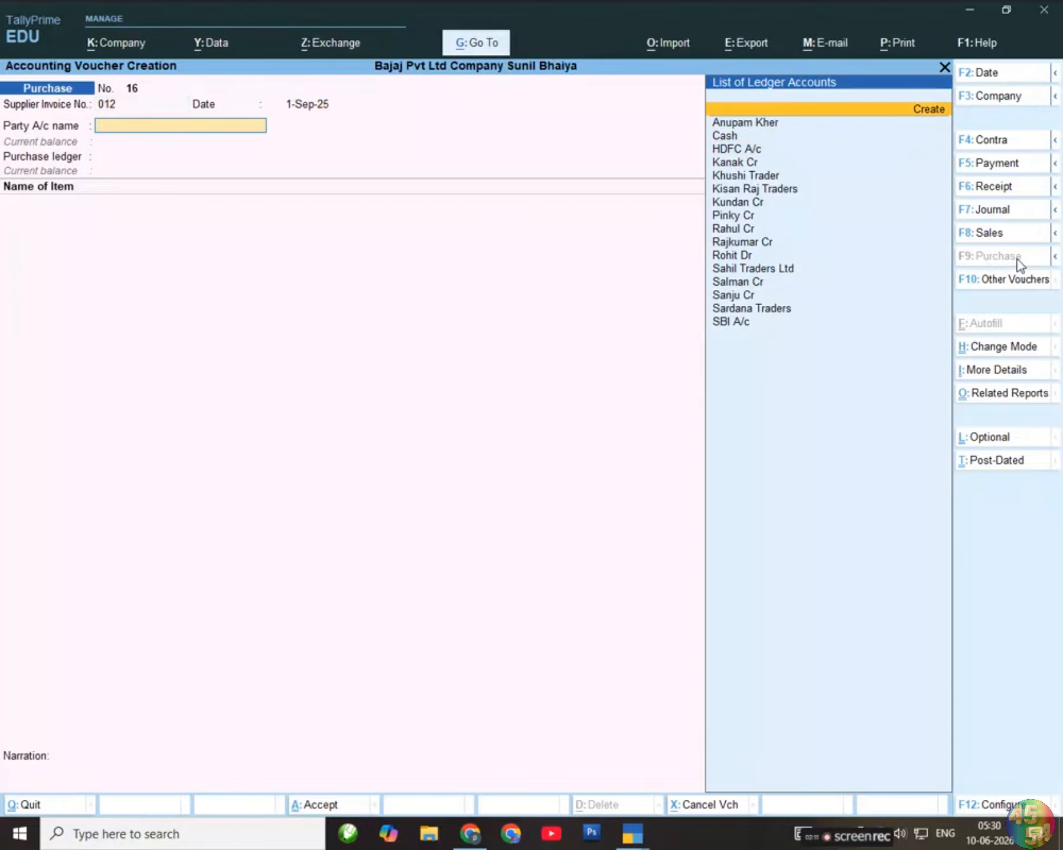
key(Return)
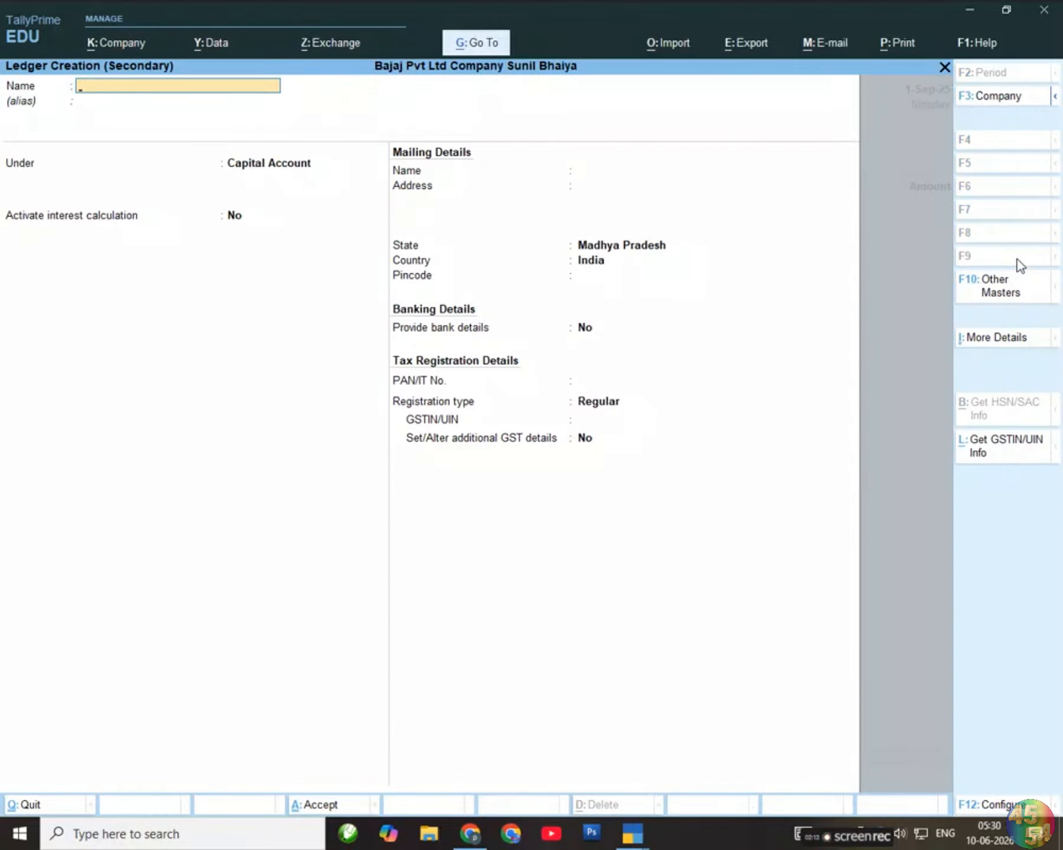
text(Soonam traders)
key(Return)
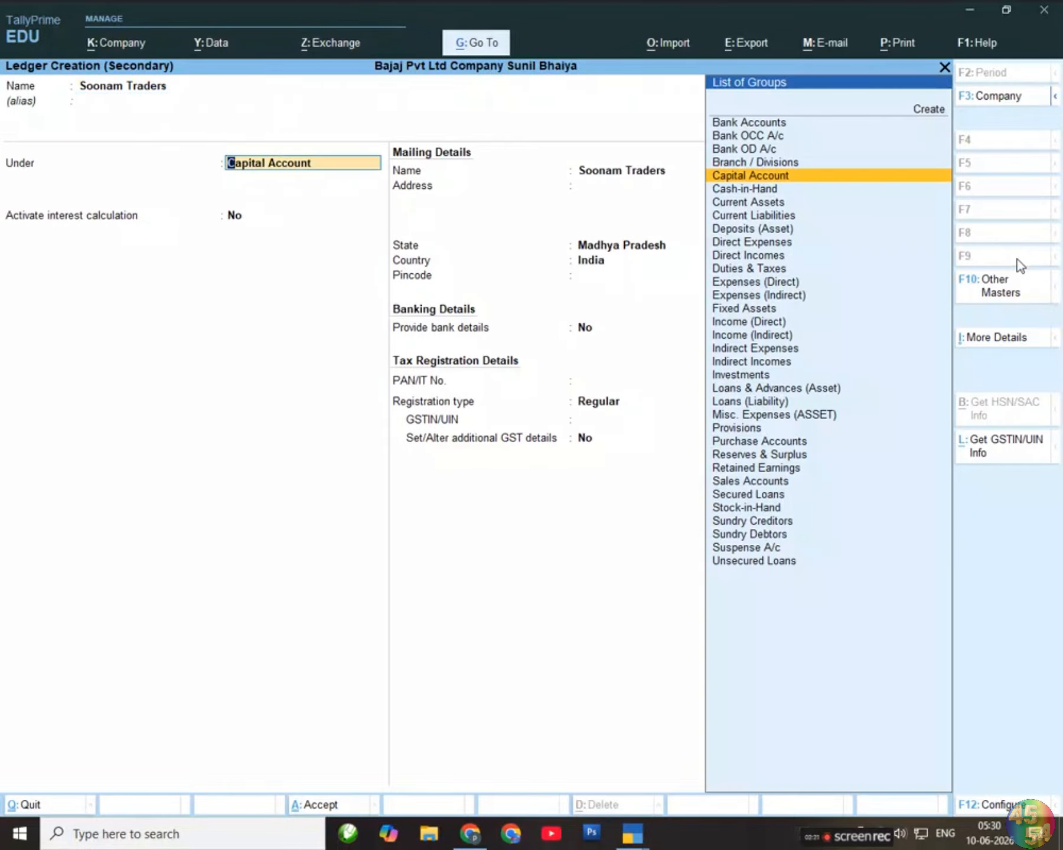
Place the new ledger under Sundry Creditors and keep bill-by-bill balances at Yes.
key(Down)
key(Down)
key(Down)
key(Down)
key(Down)
key(Down)
key(Down)
key(Down)
key(Down)
key(Down)
key(Down)
key(Down)
key(Down)
key(Down)
key(Down)
key(Down)
key(Down)
key(Down)
key(Down)
key(Down)
key(Down)
key(Down)
key(Down)
key(Down)
key(Down)
key(Down)
key(Return)
key(Return)
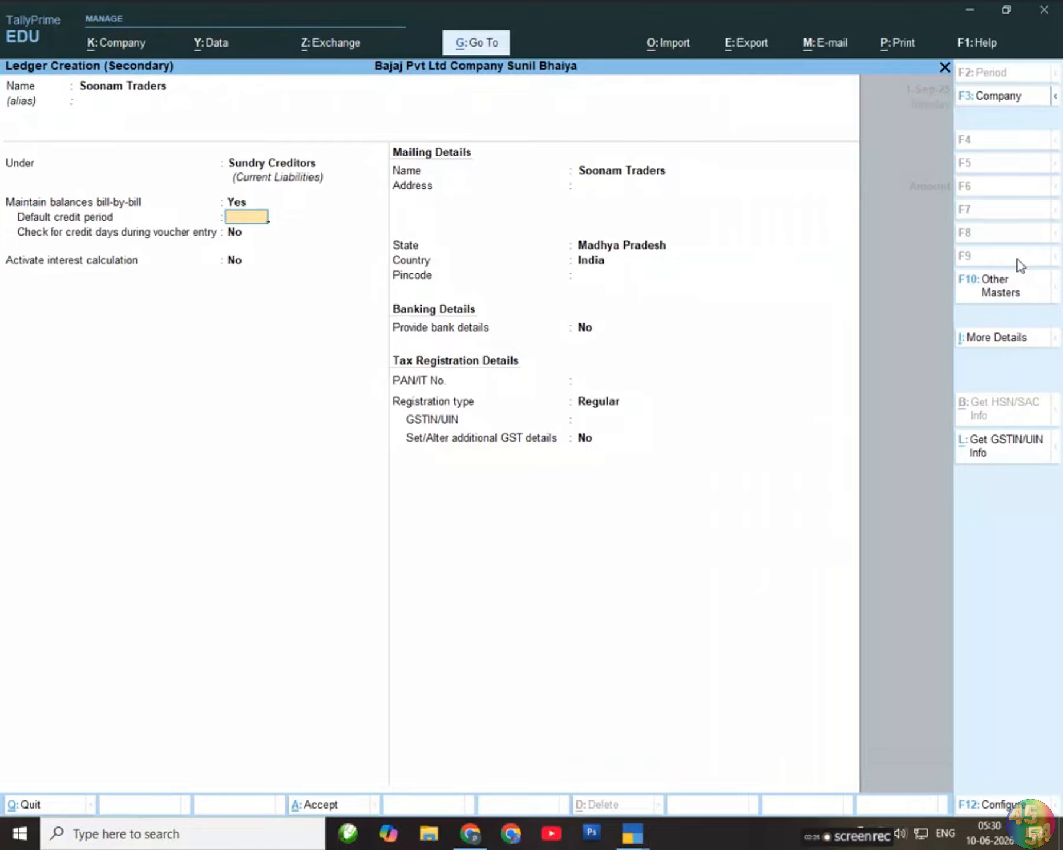
Activate interest calculation for the ledger and set interest to be calculated transaction-by-transaction.
key(Return)
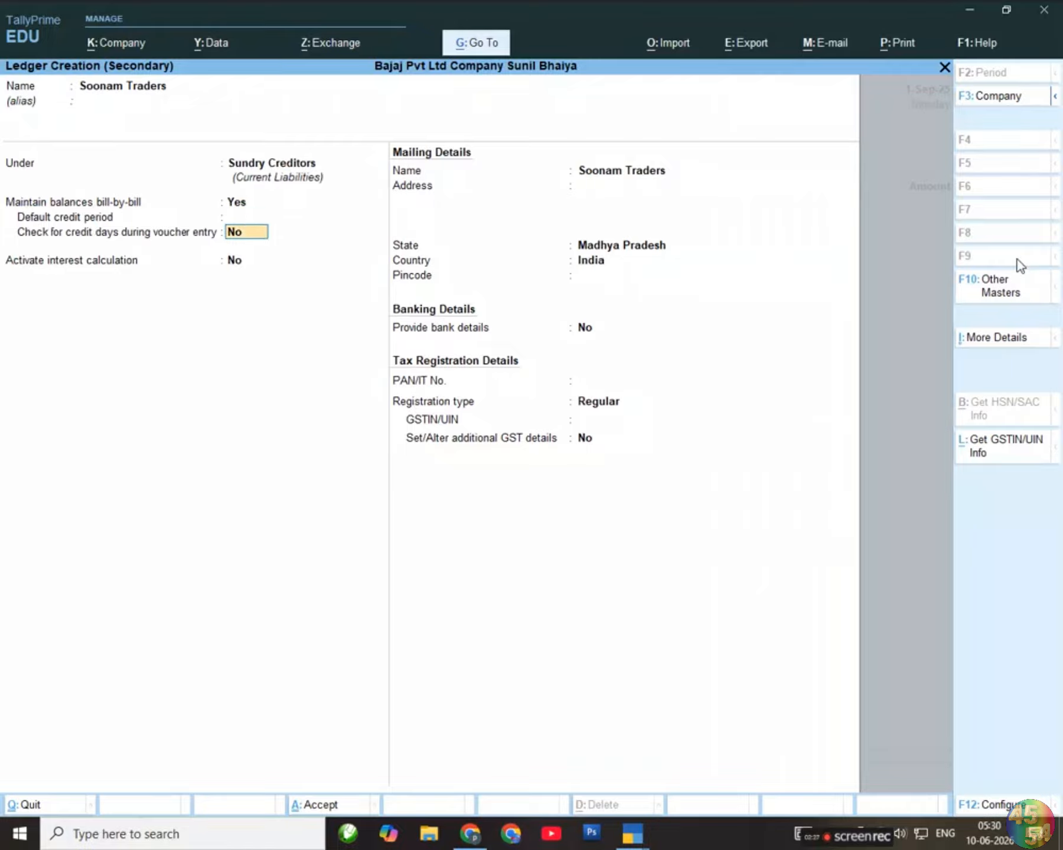
key(Return)
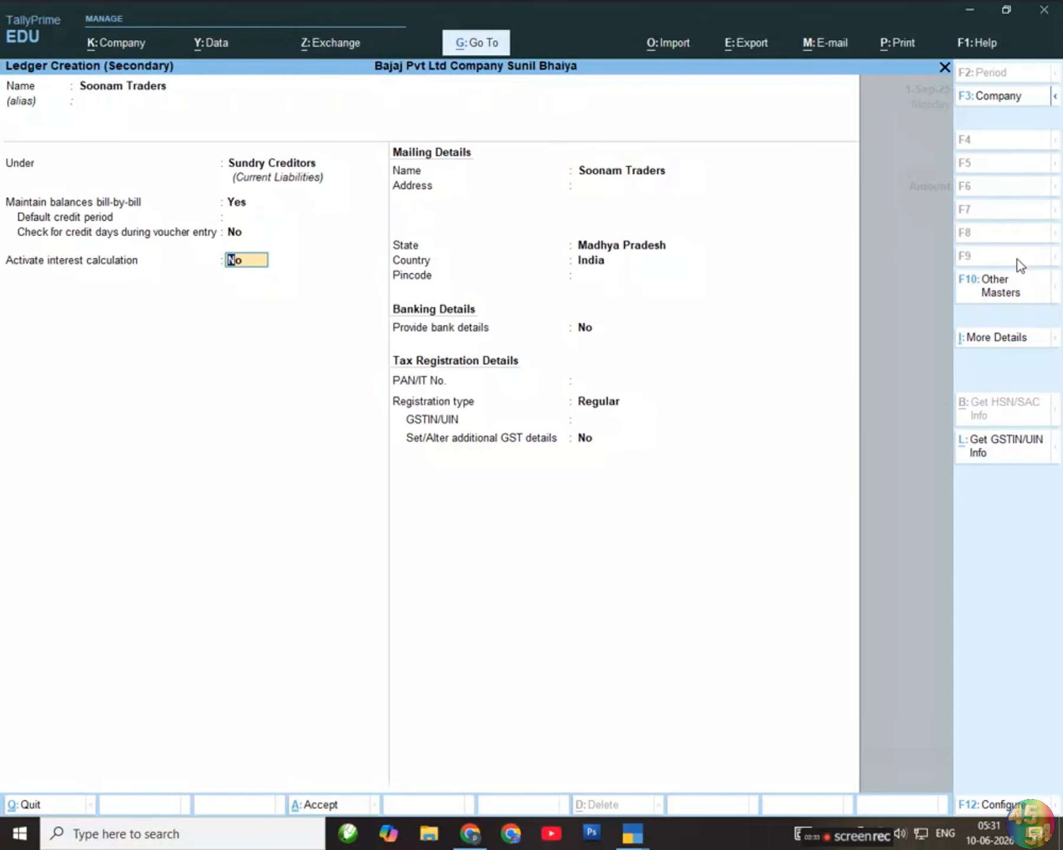
text(y)
key(Return)
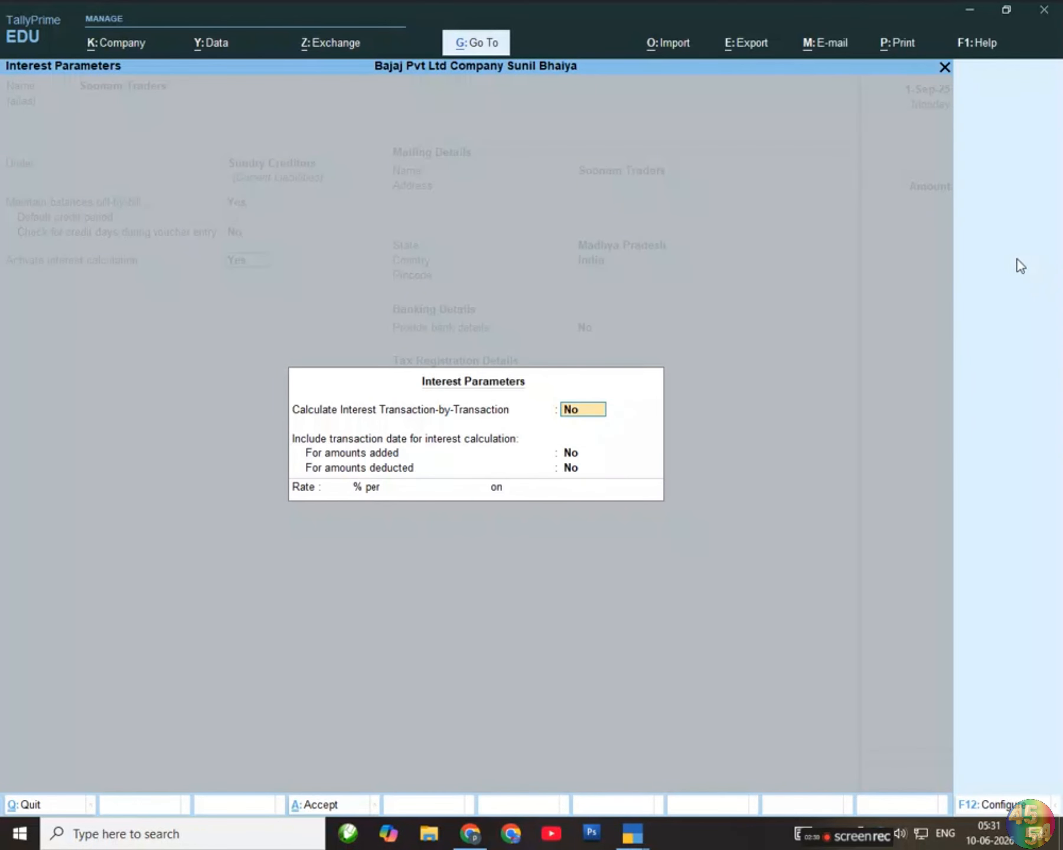
text(y)
key(Return)
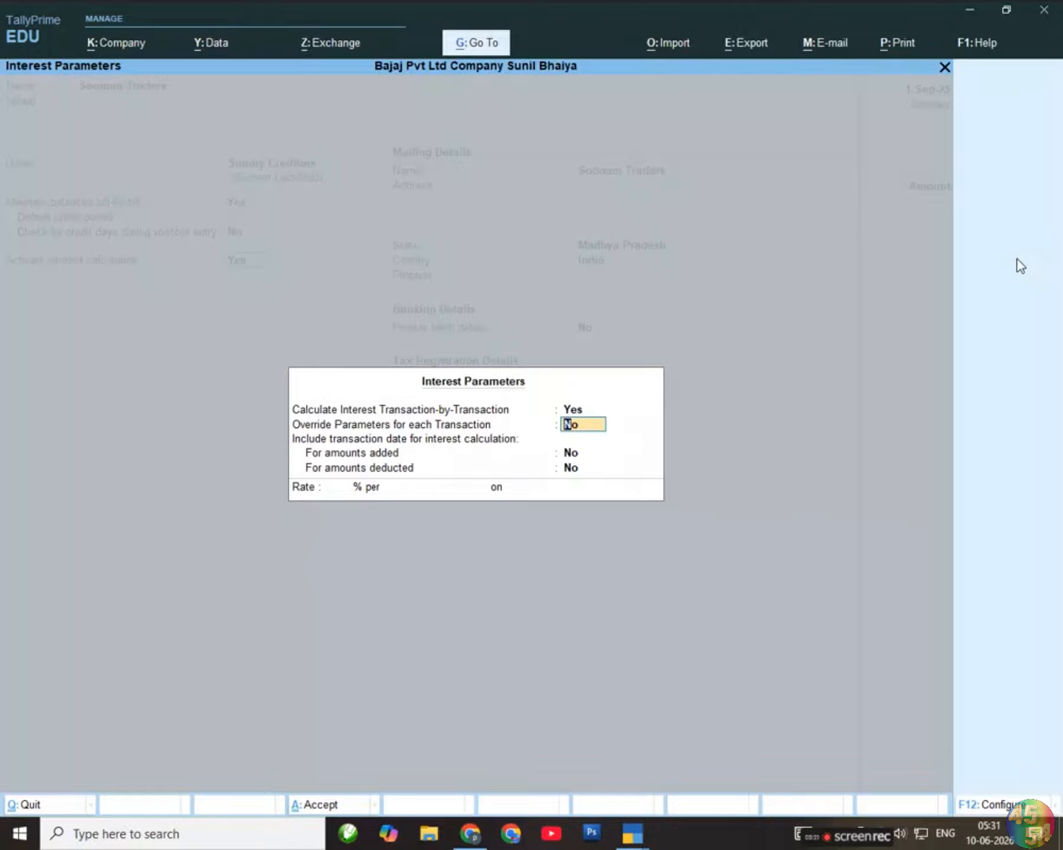
Keep the override and both transaction-date options at No, and set the interest rate to 3%.
key(Return)
key(Return)
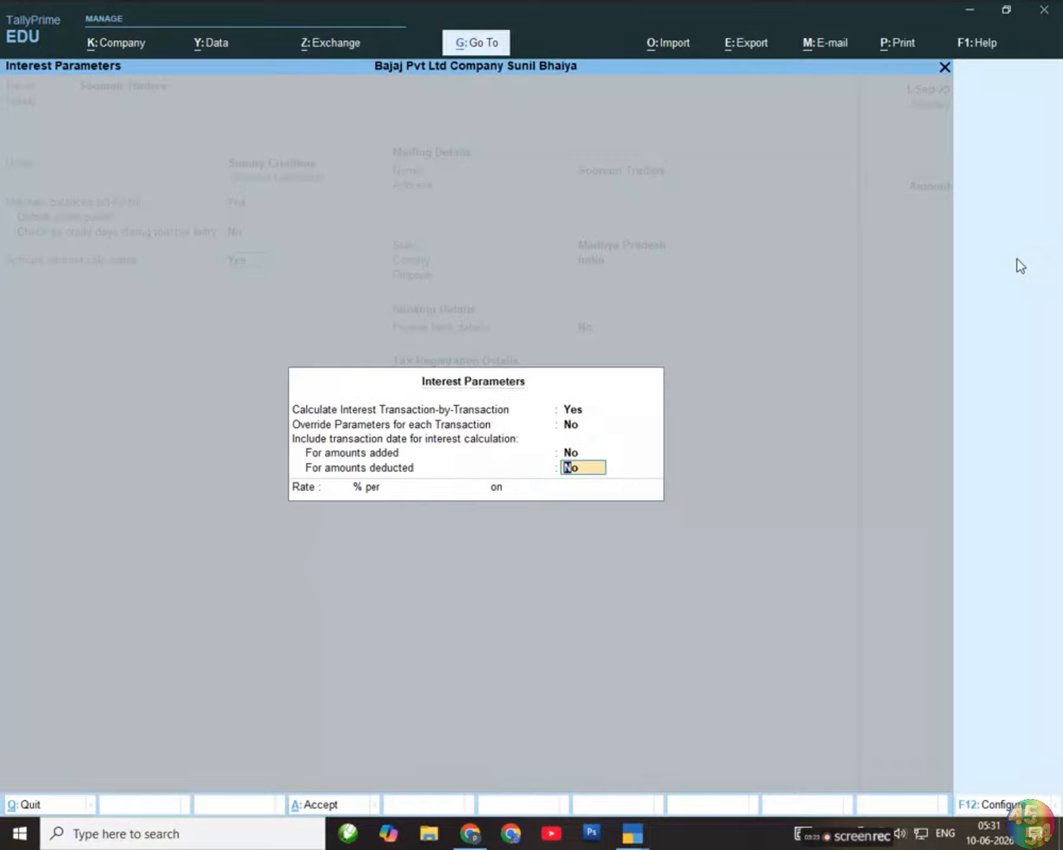
key(Return)
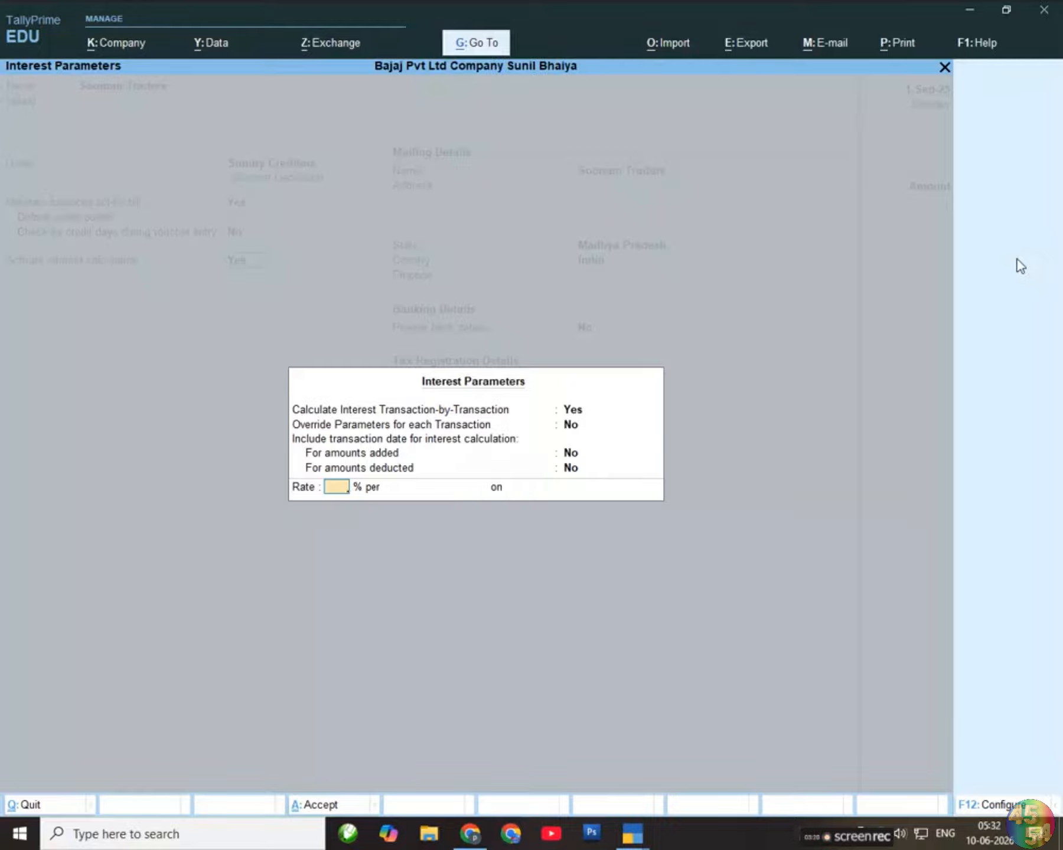
text(3)
key(Return)
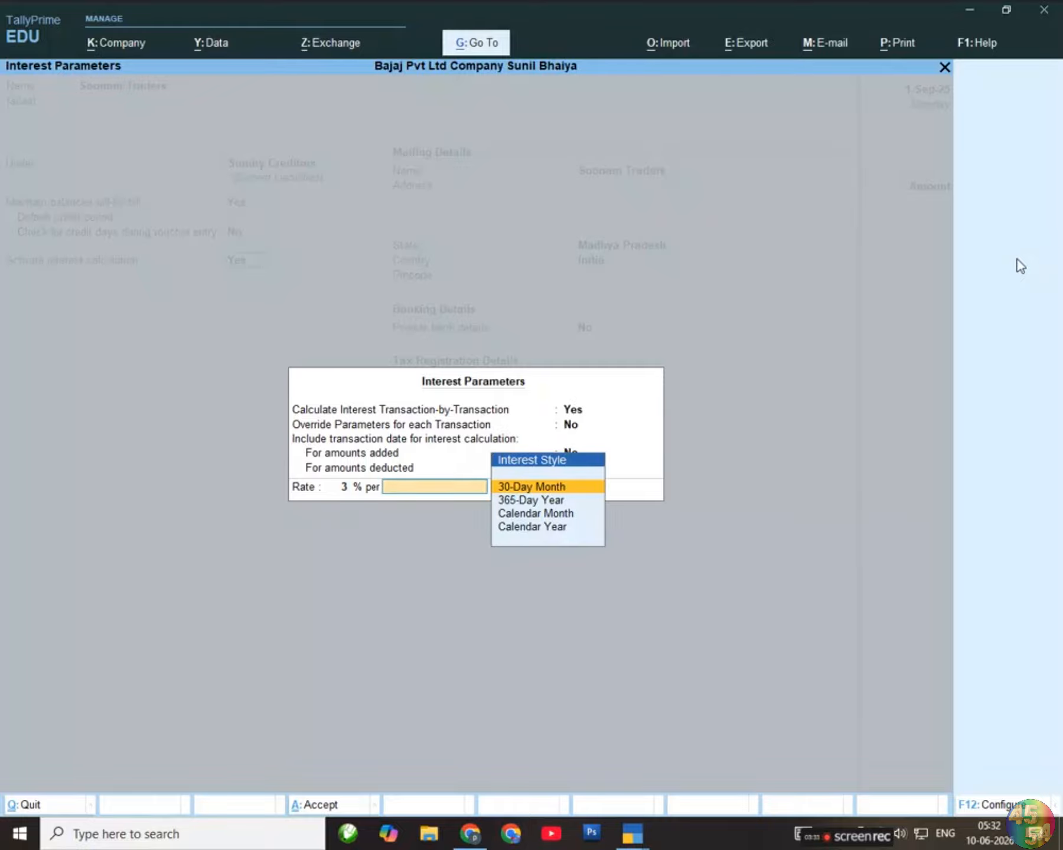
Set the interest style for the rate to 30-Day Month.
key(Down)
key(Down)
key(Down)
key(Up)
key(Up)
key(Up)
key(Down)
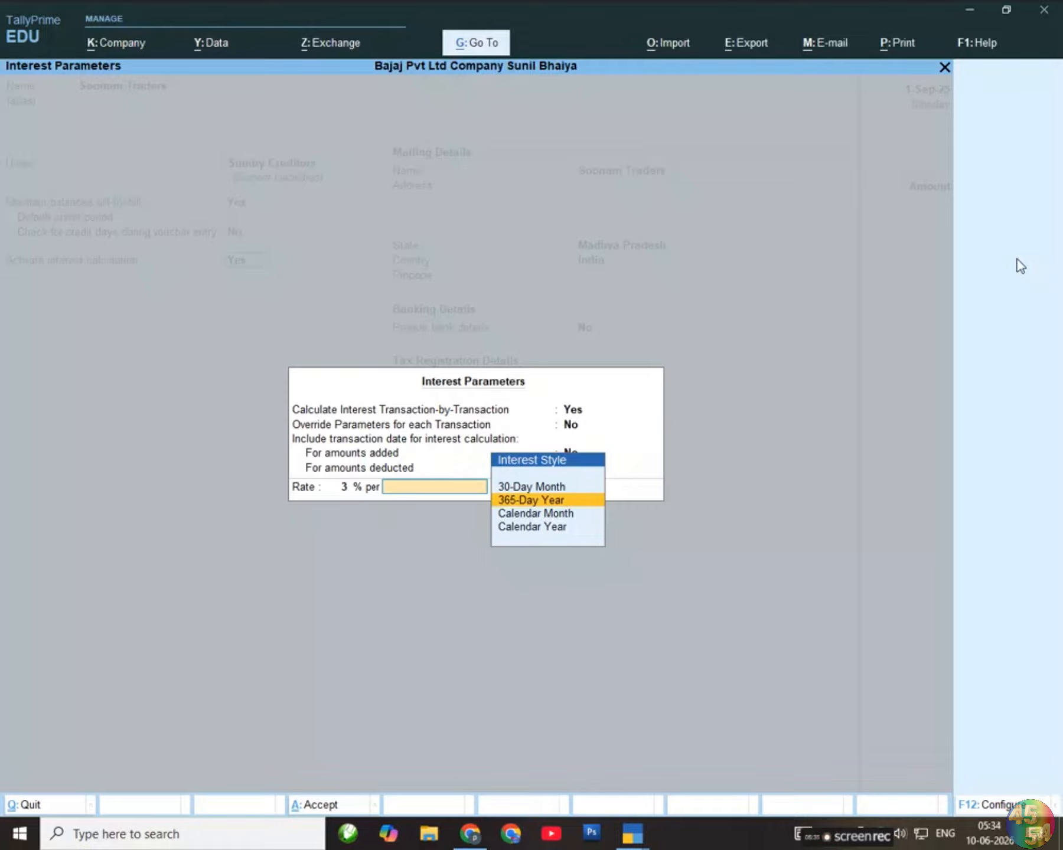
key(Down)
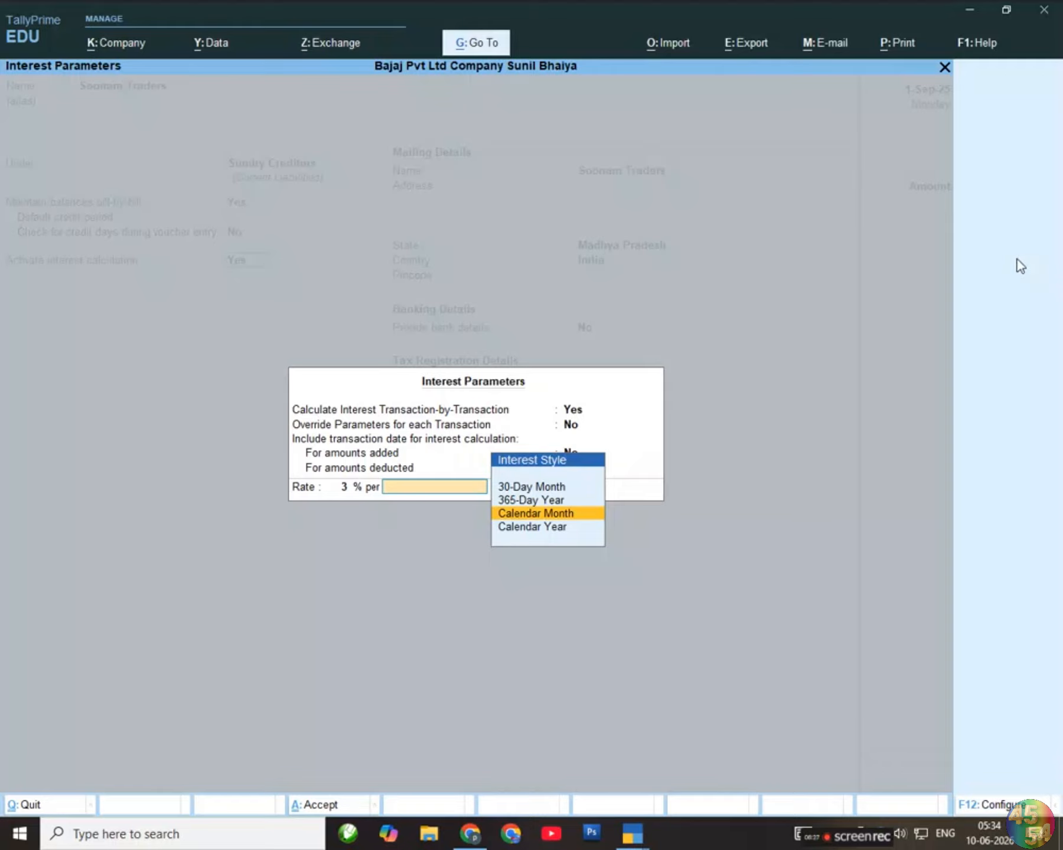
key(Down)
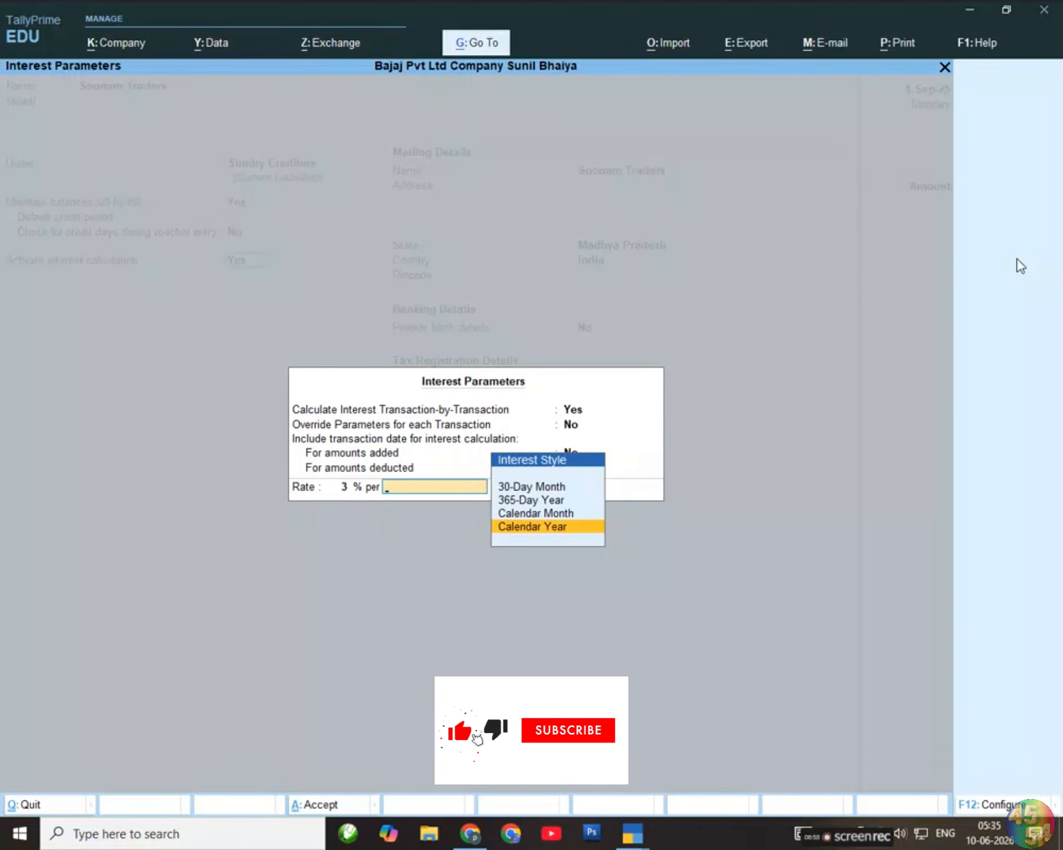
key(Up)
key(Up)
key(Up)
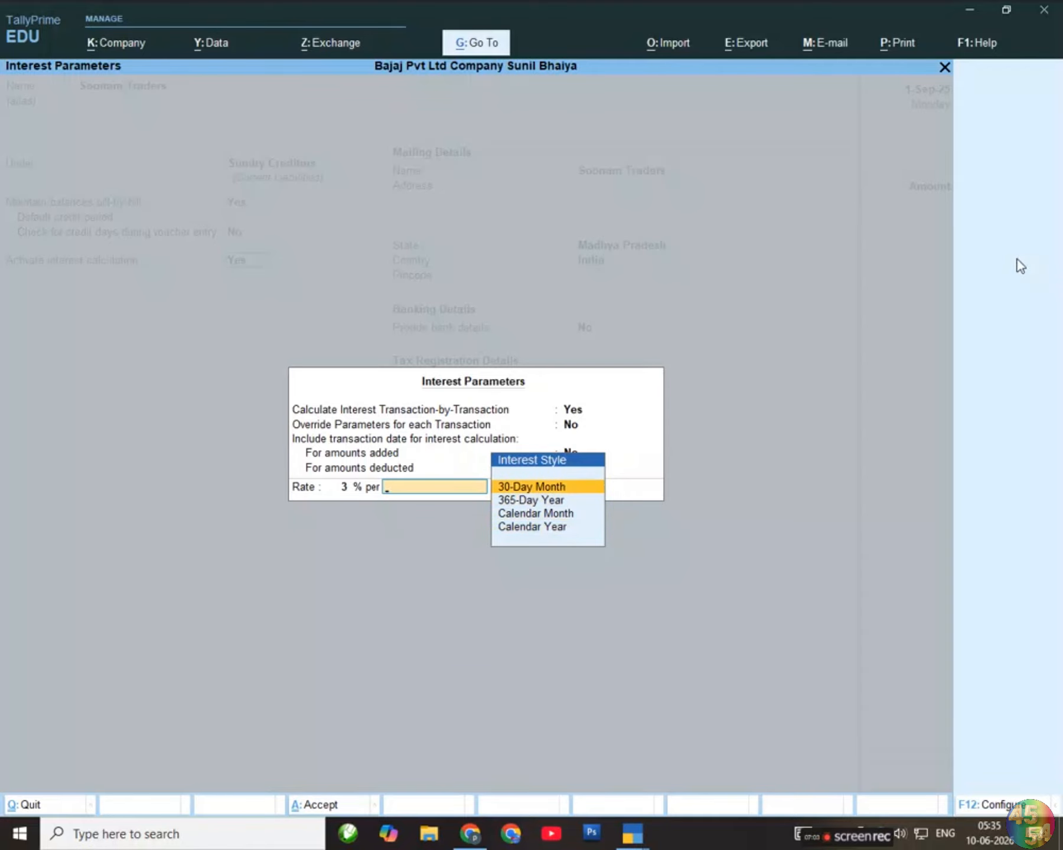
key(Return)
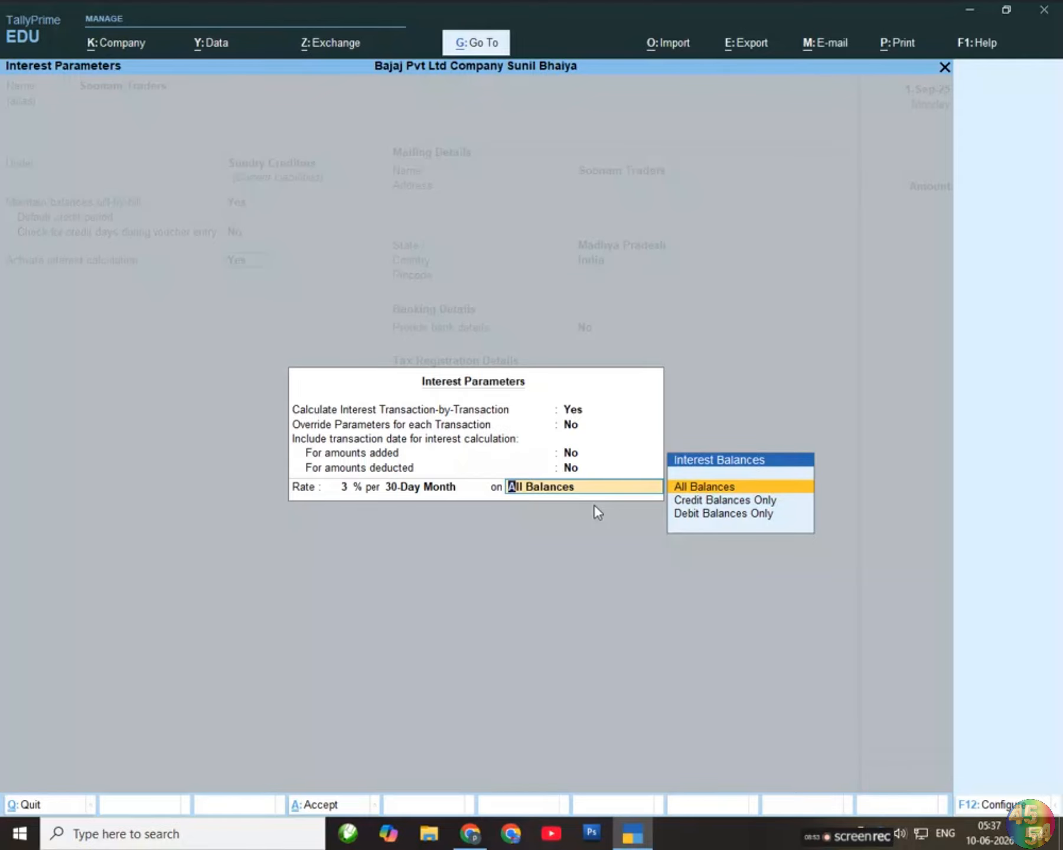
Switch to the ChatGPT page in Chrome to read about credit versus debit balance interest, and return to TallyPrime.
click(485, 838)
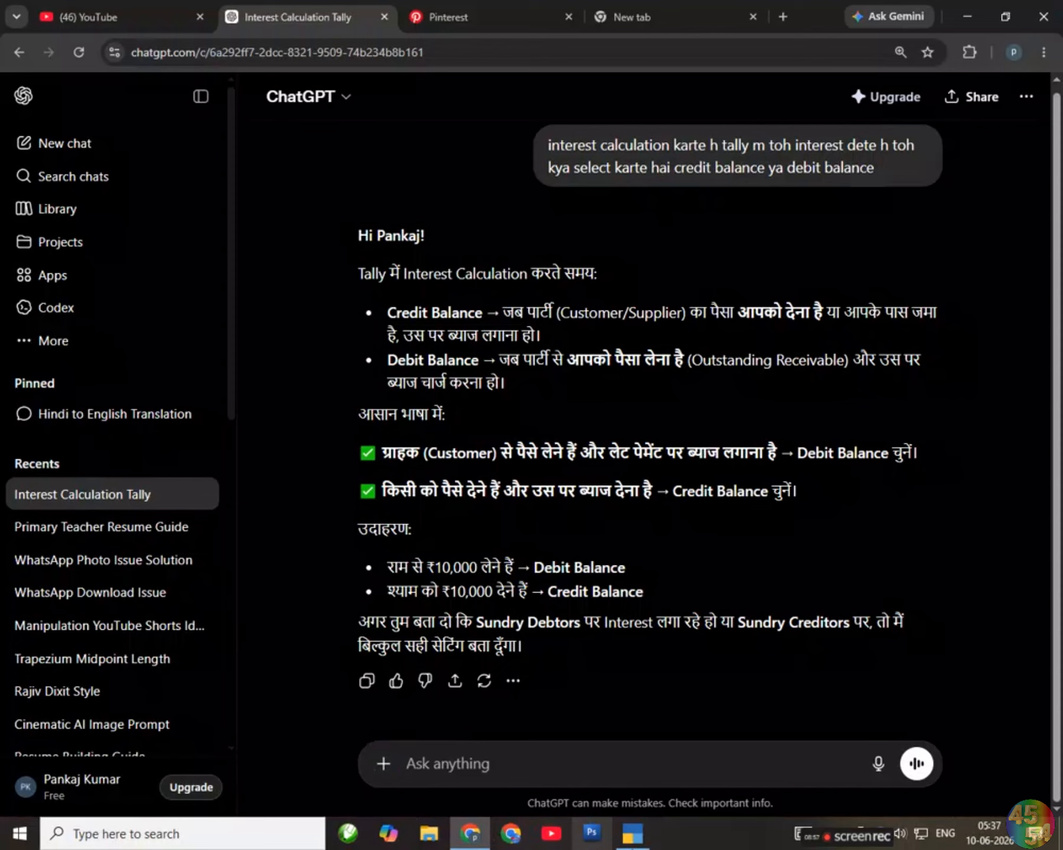
click(632, 834)
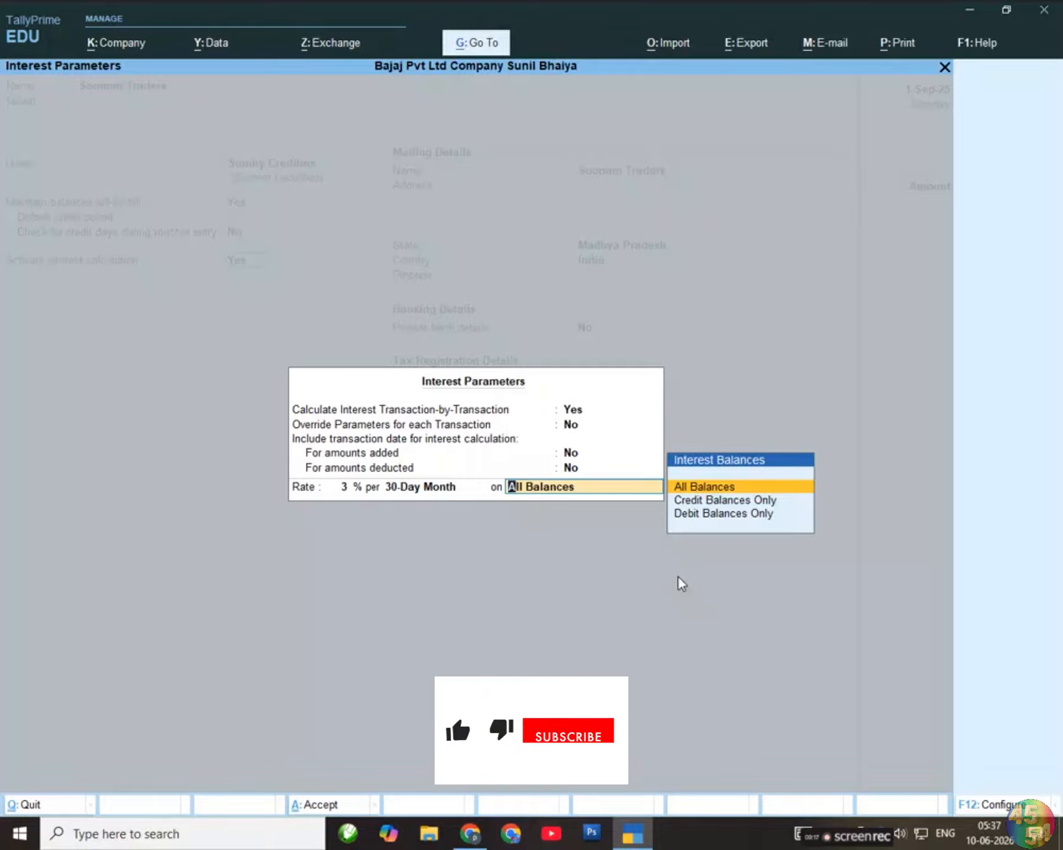
Apply the interest to Credit Balances Only and save the Soonam Traders ledger with its remaining details at their defaults.
key(Down)
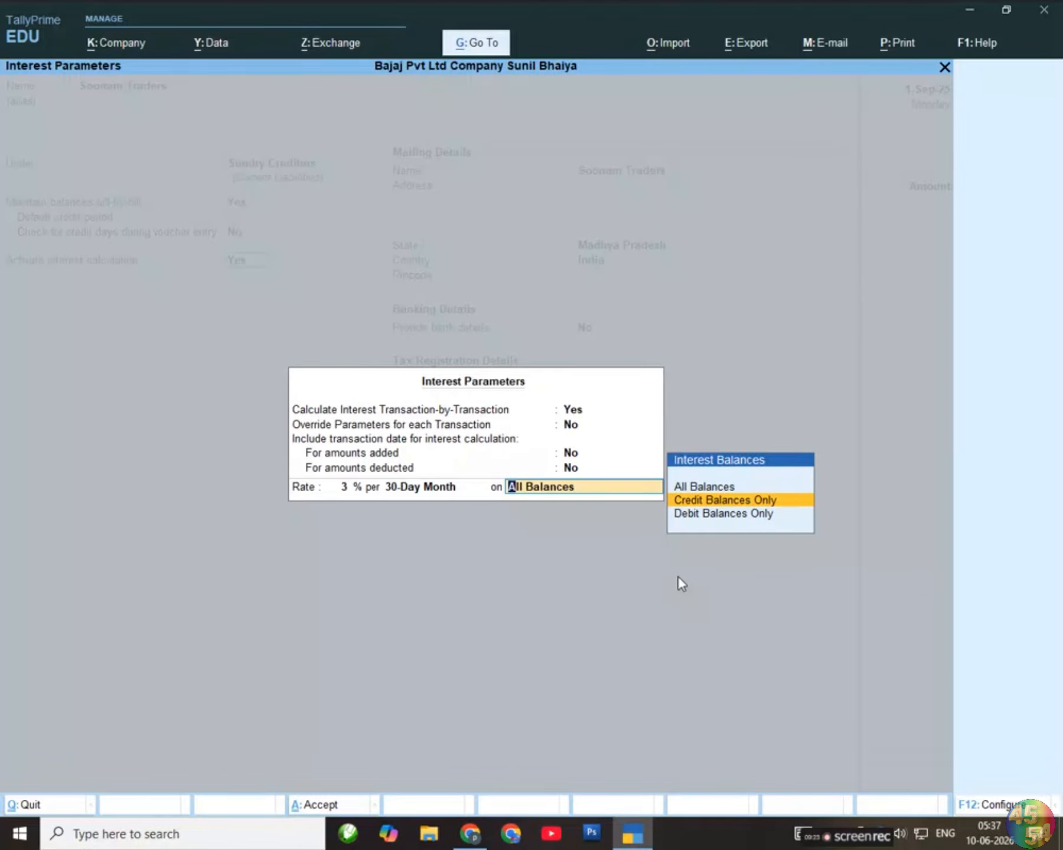
key(Return)
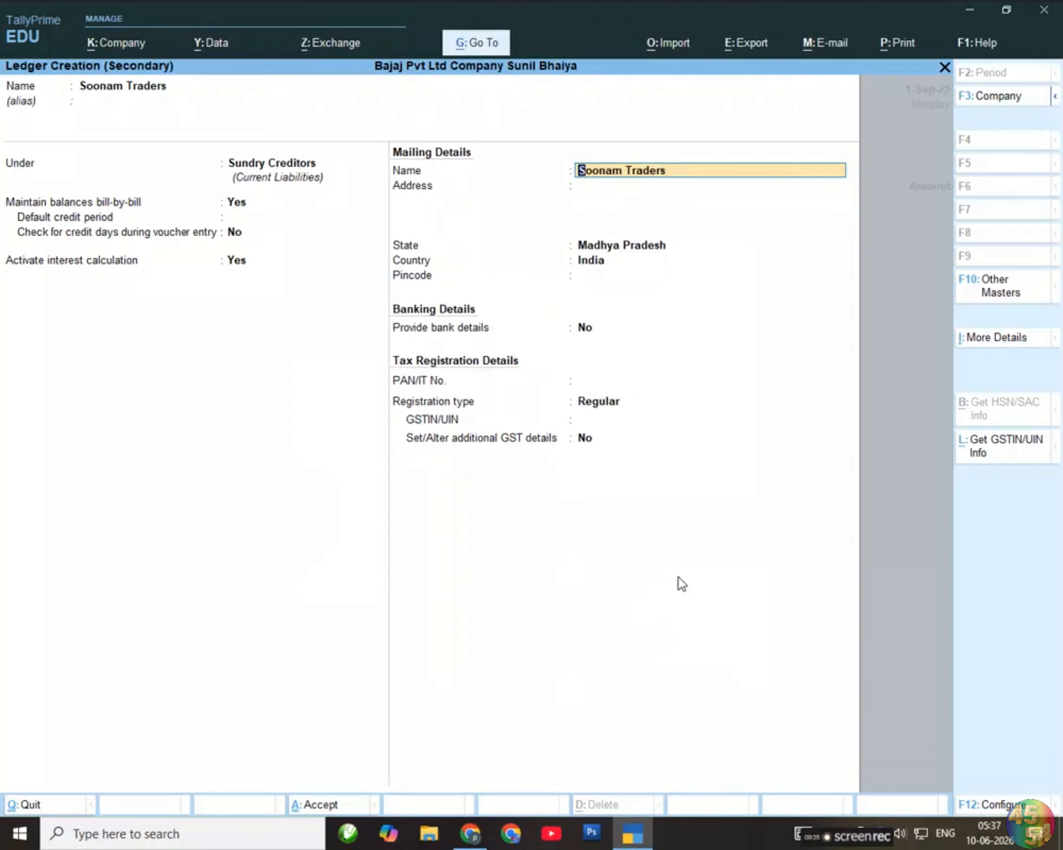
key(Return)
key(Return)
key(Return)
key(Return)
key(Return)
key(Return)
key(Return)
key(Return)
key(Return)
key(Return)
key(Return)
key(Return)
key(Return)
key(Return)
key(ctrl+a)
Accept the party details unchanged and choose Purchase A/c as the purchase ledger.
key(Return)
key(Return)
key(Return)
key(Return)
key(Return)
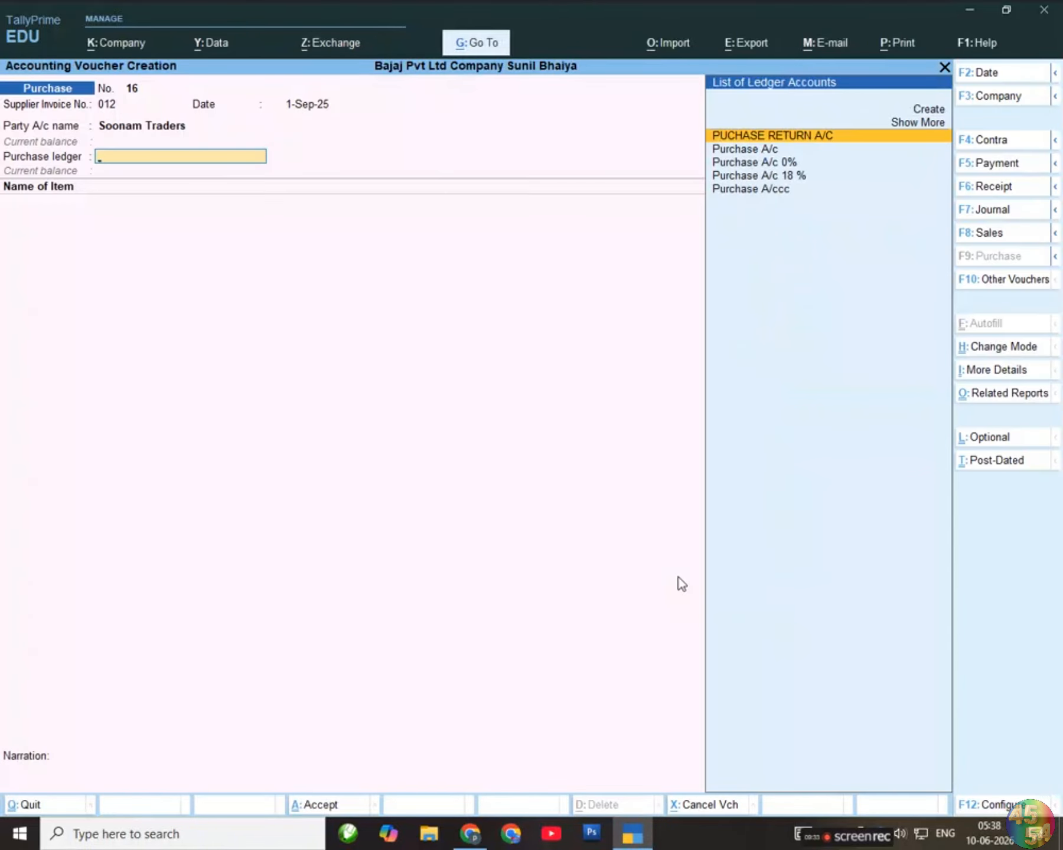
key(Down)
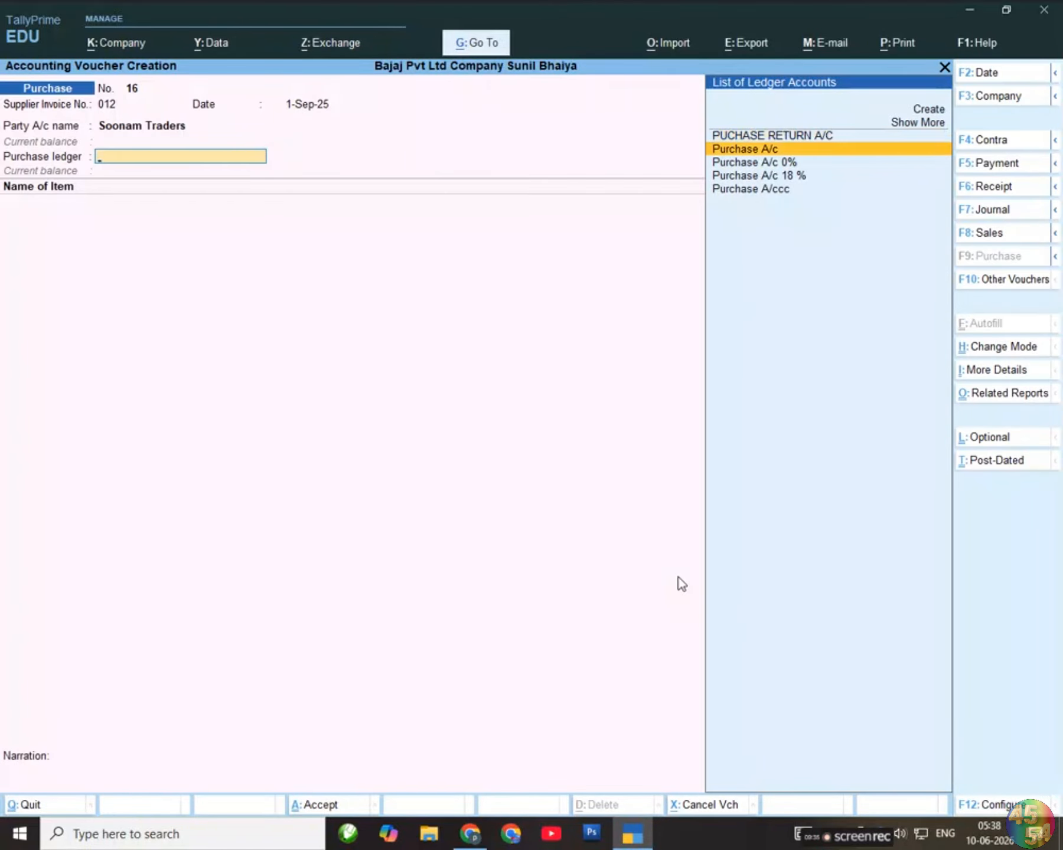
key(Return)
Open the Purchase A/c ledger for alteration and activate its interest calculation.
key(BackSpace)
key(ctrl)
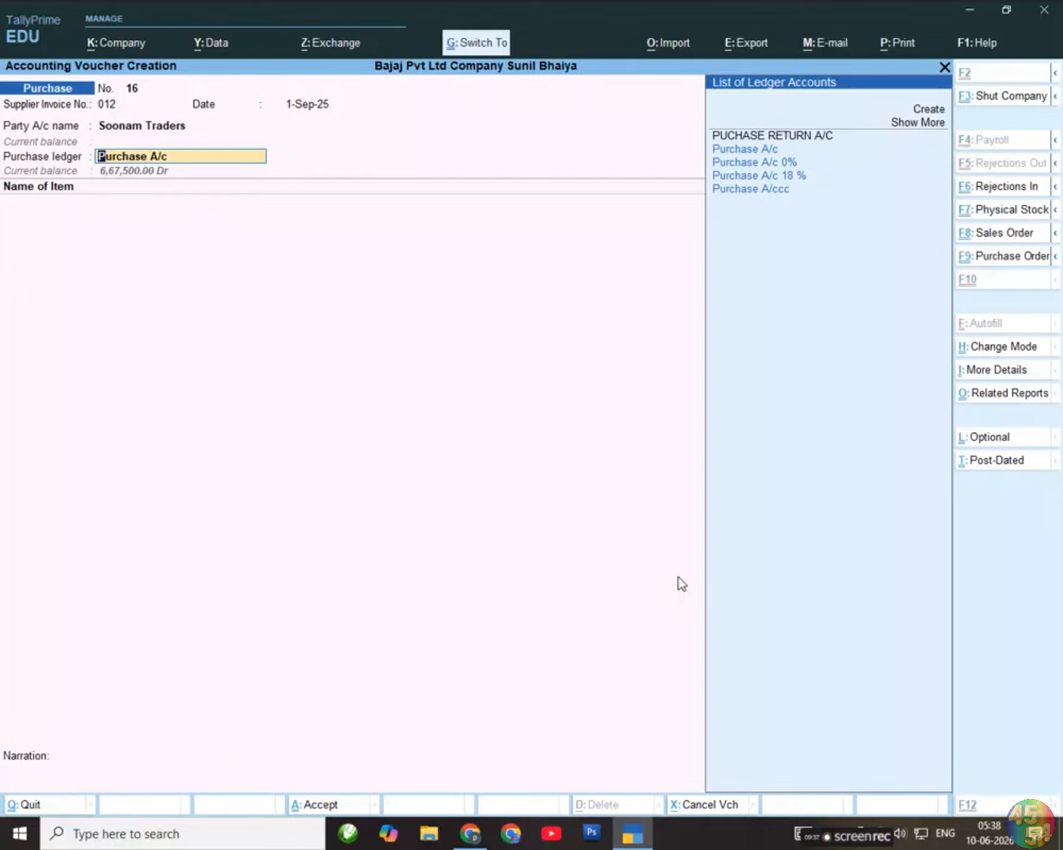
key(ctrl+Return)
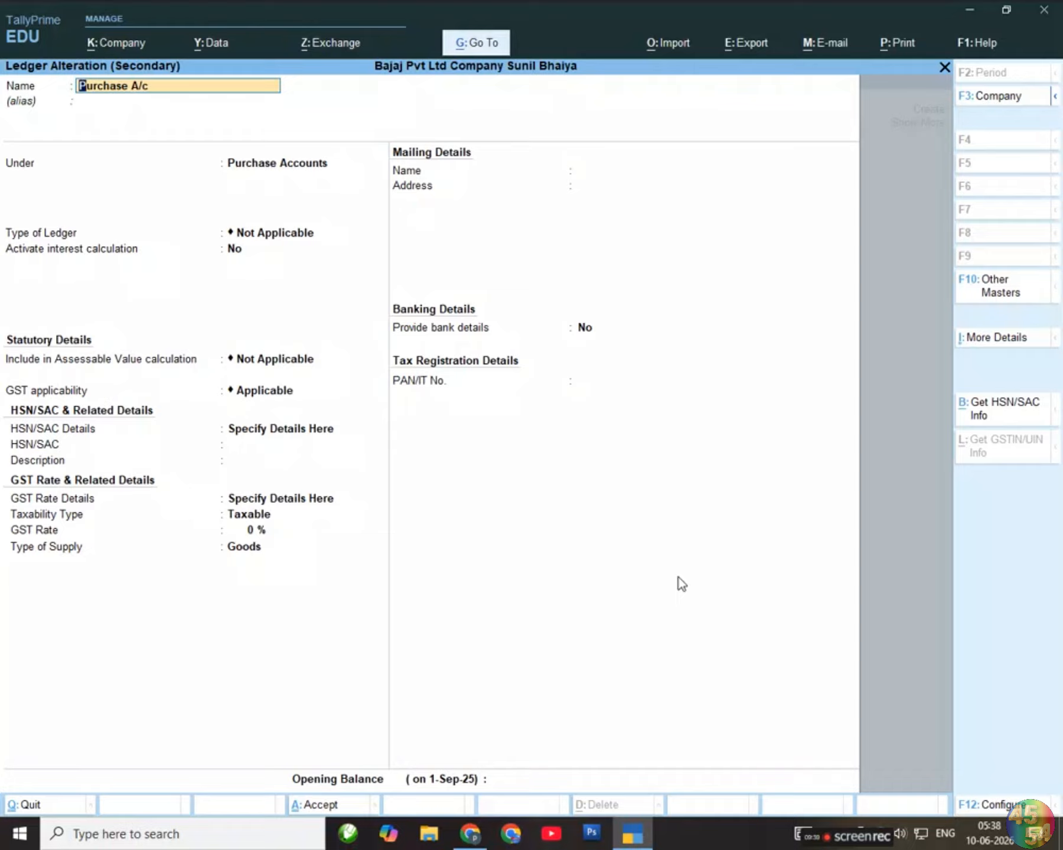
key(Return)
key(Return)
key(Return)
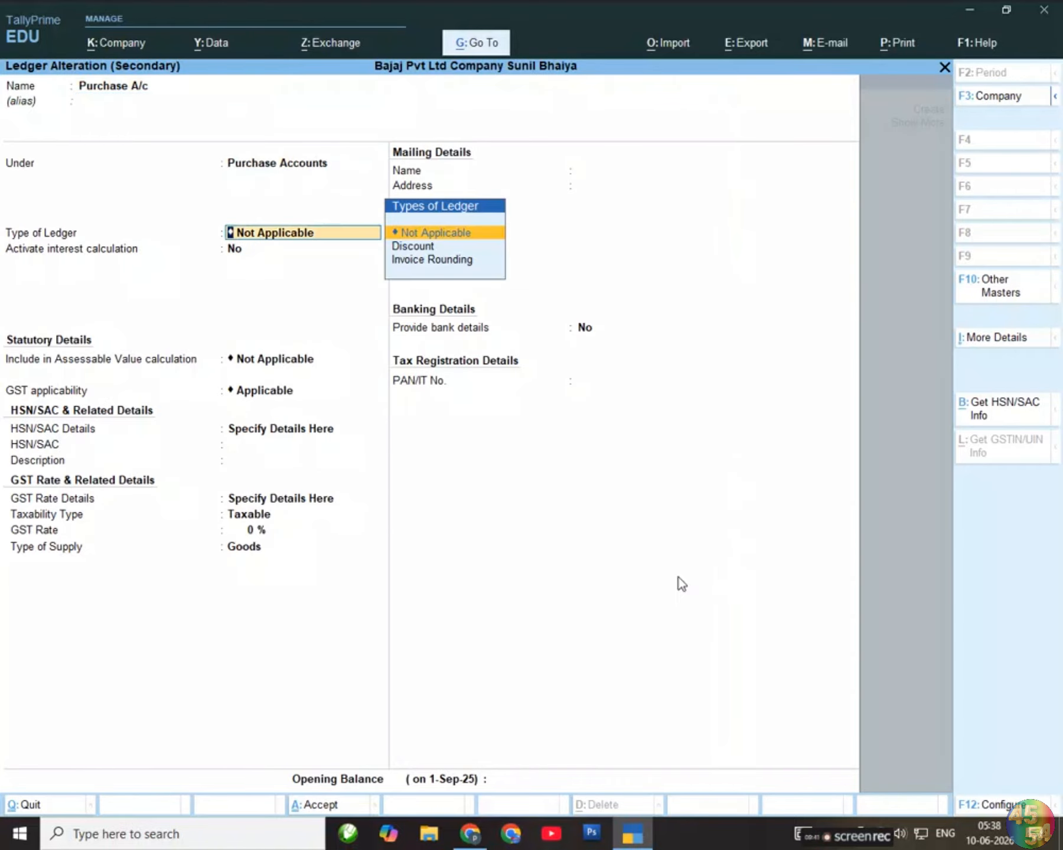
key(Return)
text(y)
key(Return)
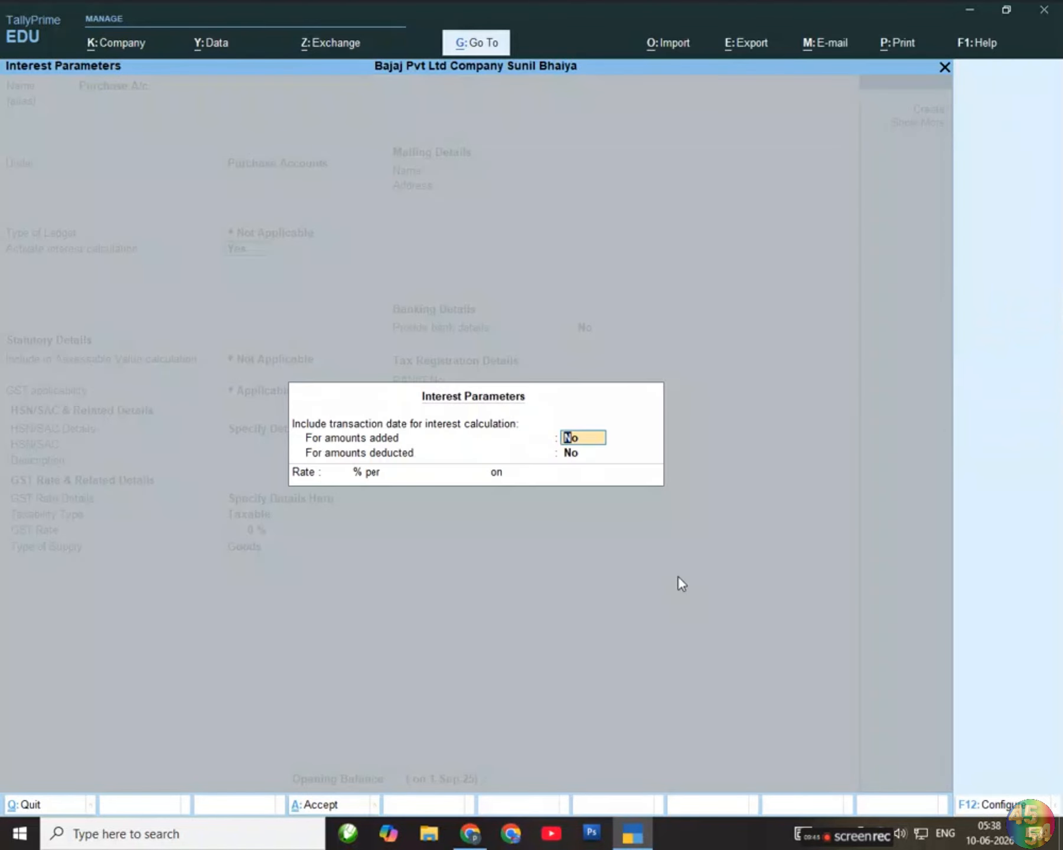
Keep both transaction-date options at No and set the interest rate to 3% for Purchase A/c.
key(Return)
key(Return)
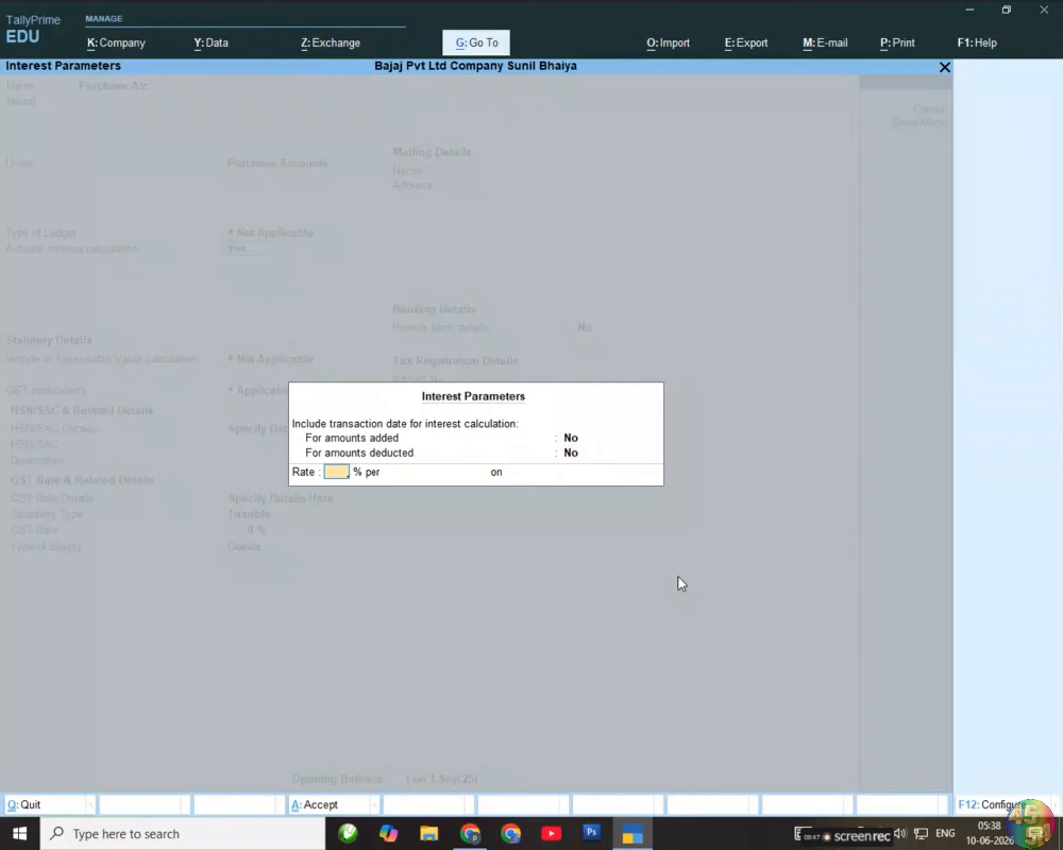
key(BackSpace)
key(BackSpace)
key(BackSpace)
key(Return)
key(Return)
key(Return)
text(3)
key(Return)
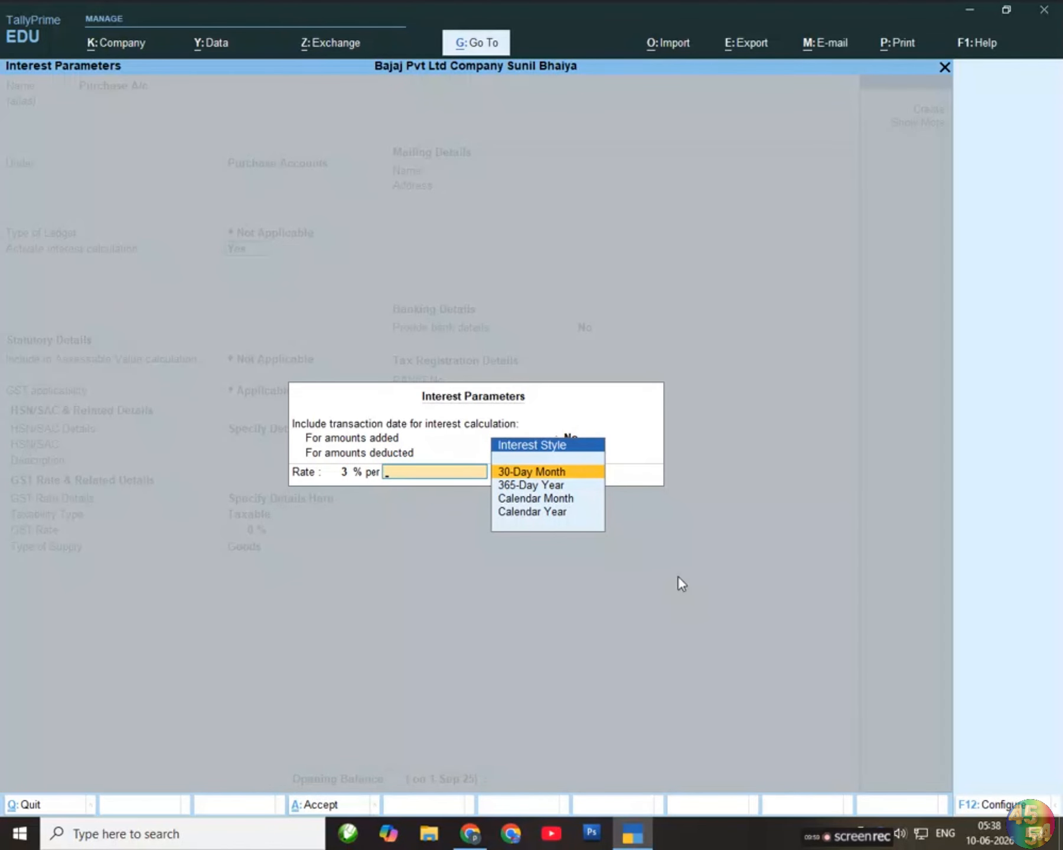
Set the interest to 30-Day Month on Credit Balances Only and save the Purchase A/c ledger.
key(Return)
key(Down)
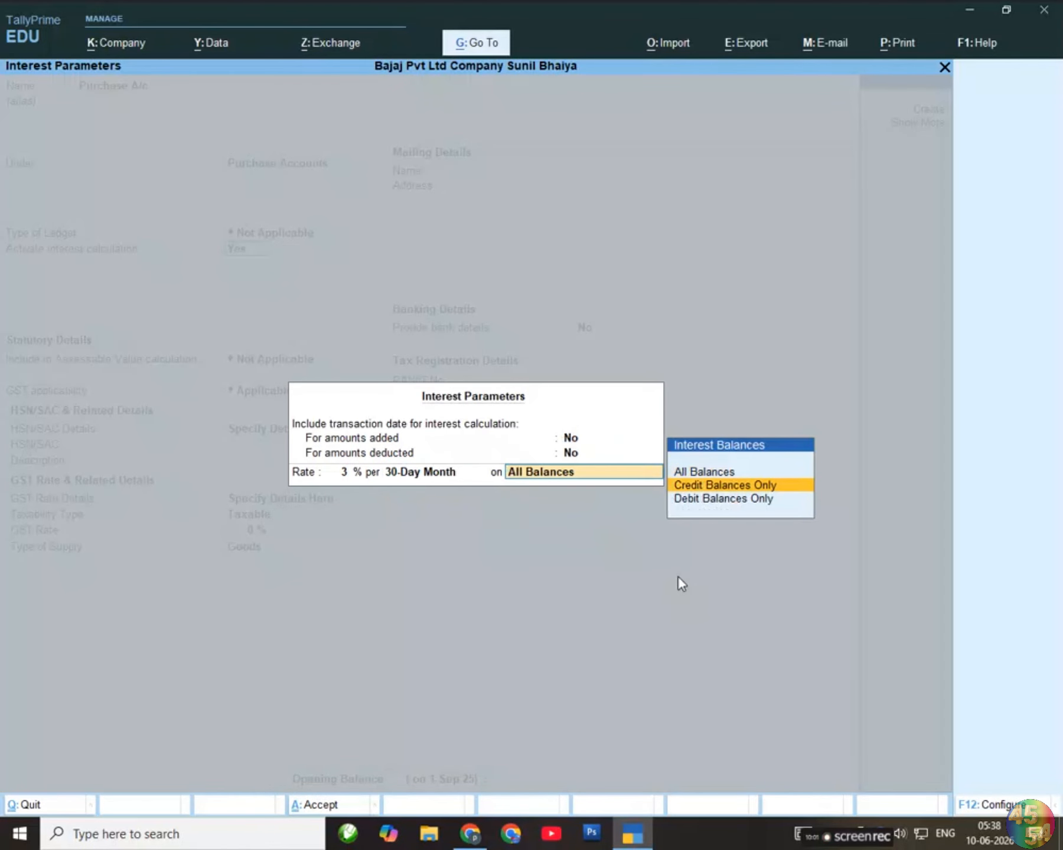
key(Return)
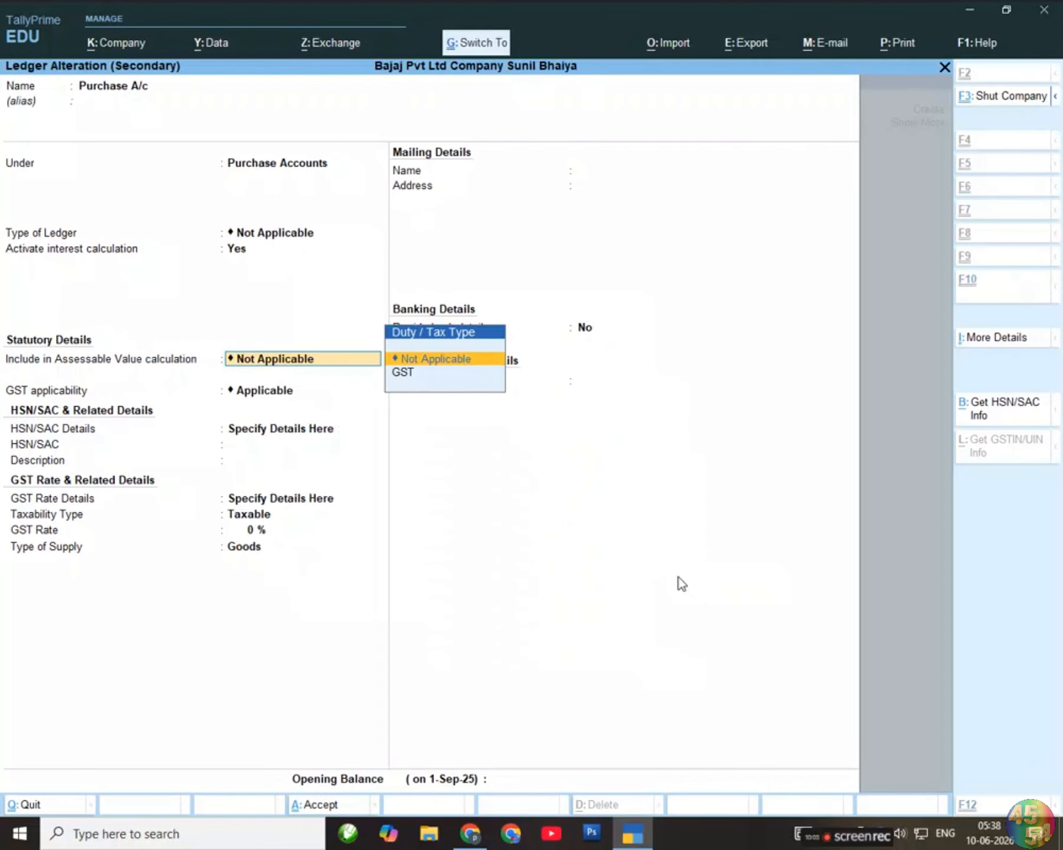
key(ctrl+a)
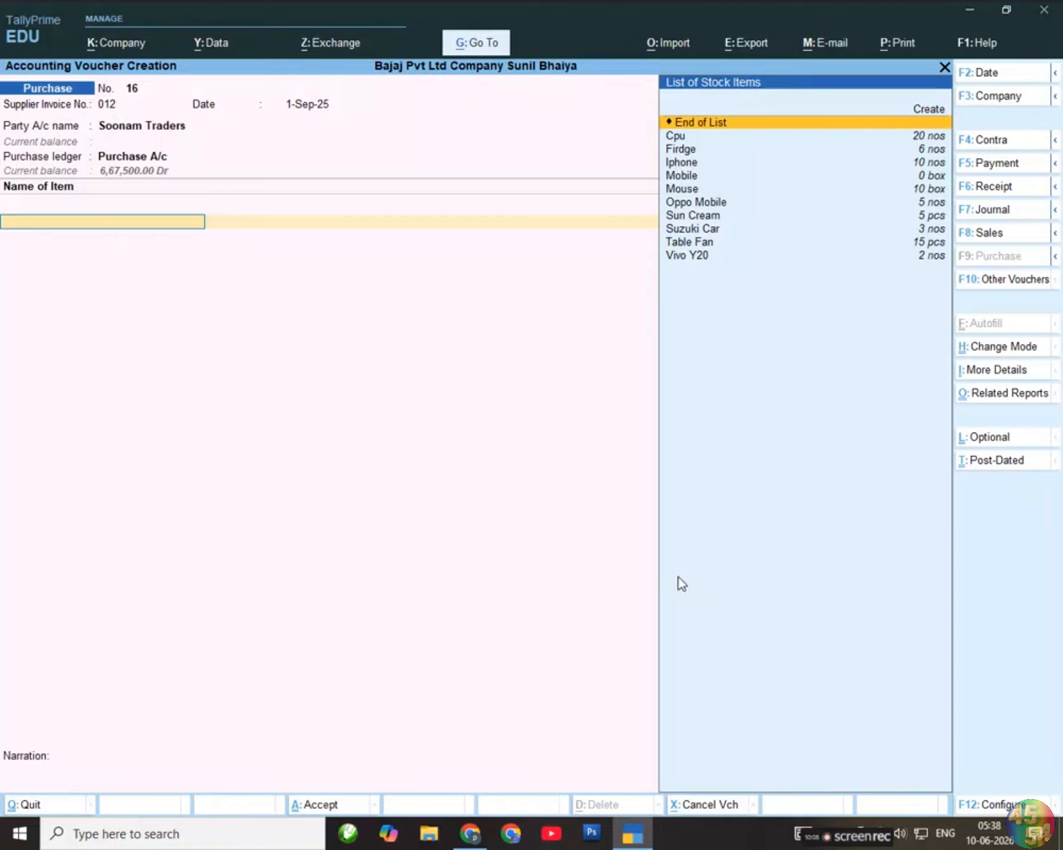
Add the stock item Cpu to the voucher, keeping its tracking and order numbers Not Applicable.
key(ctrl)
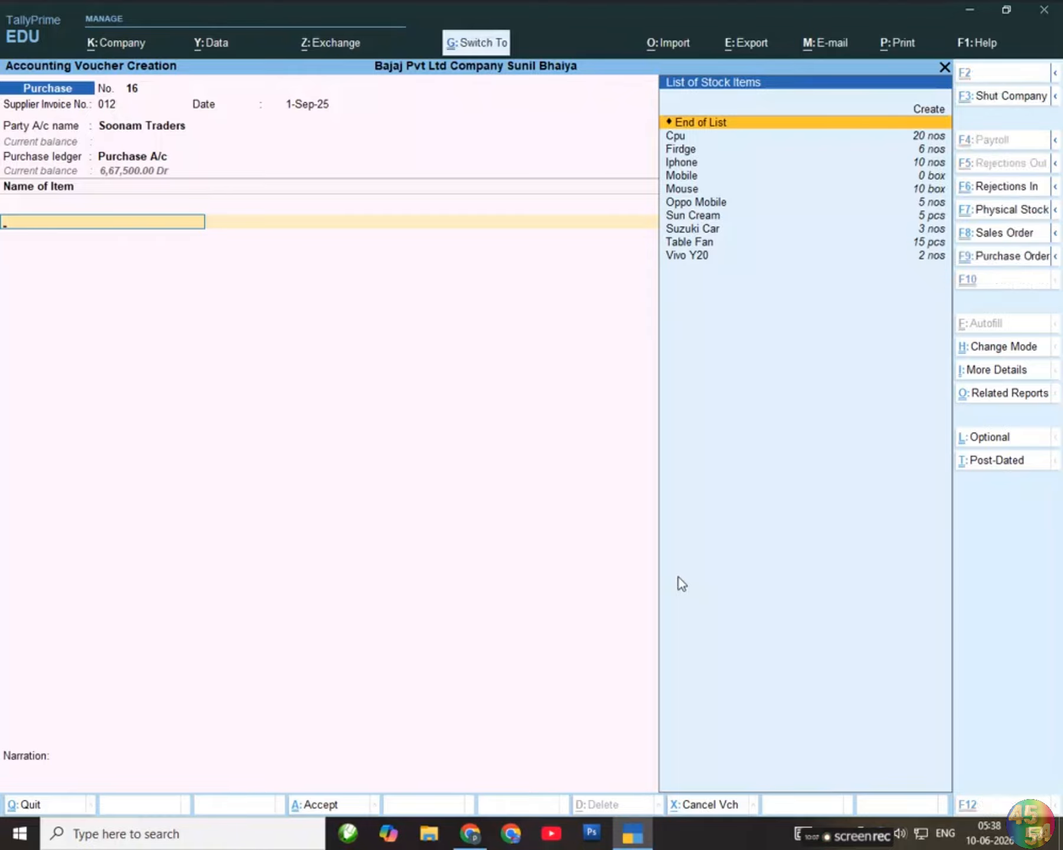
key(Down)
key(Down)
key(Down)
key(Down)
key(Down)
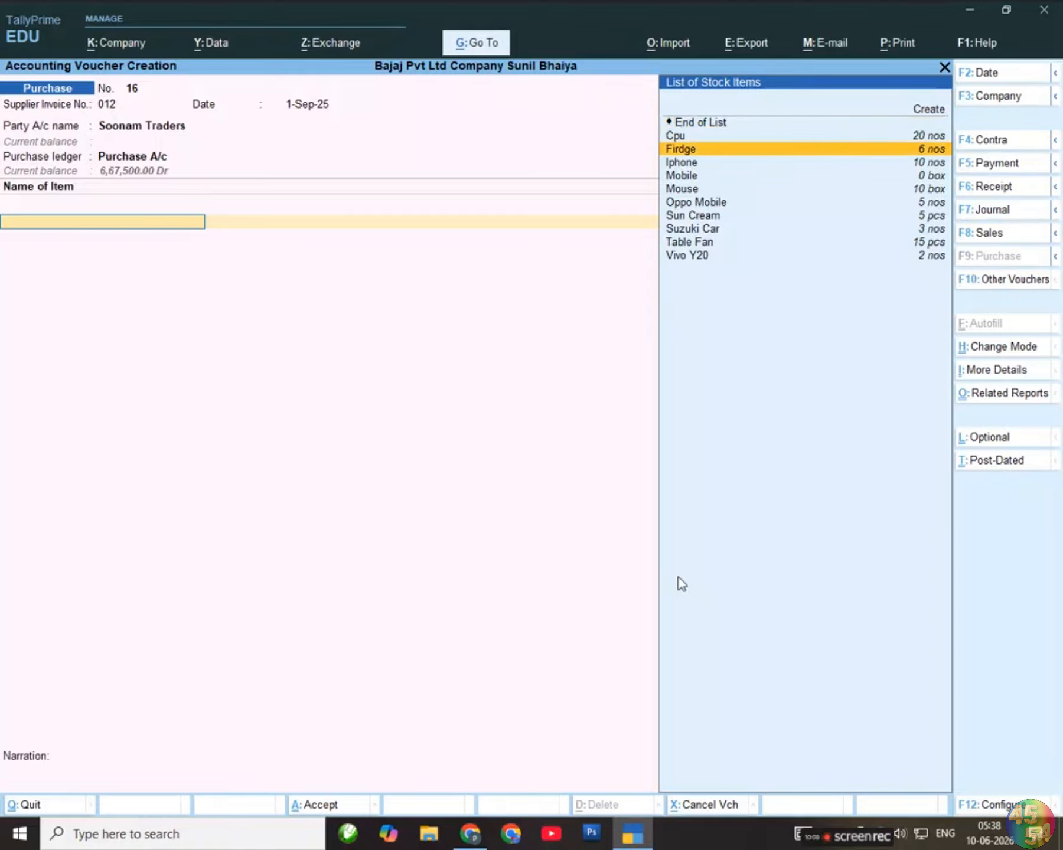
key(Up)
key(Up)
key(Up)
key(Up)
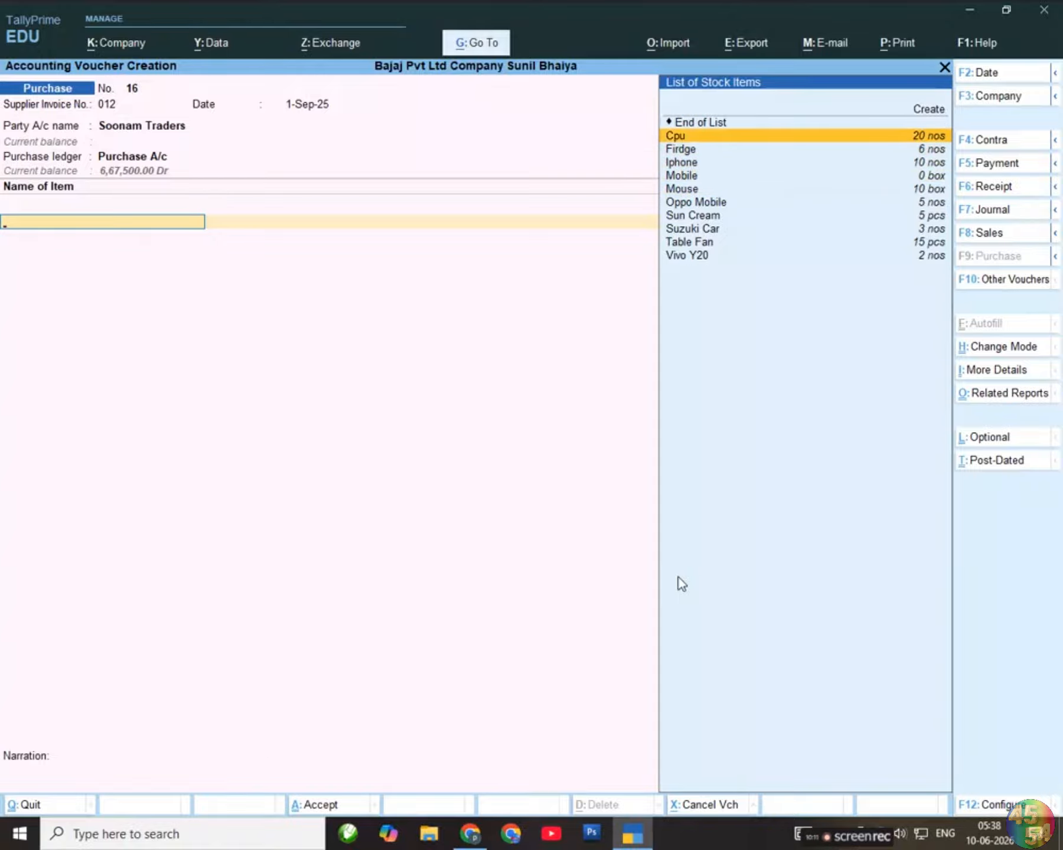
key(Return)
key(Return)
key(Return)
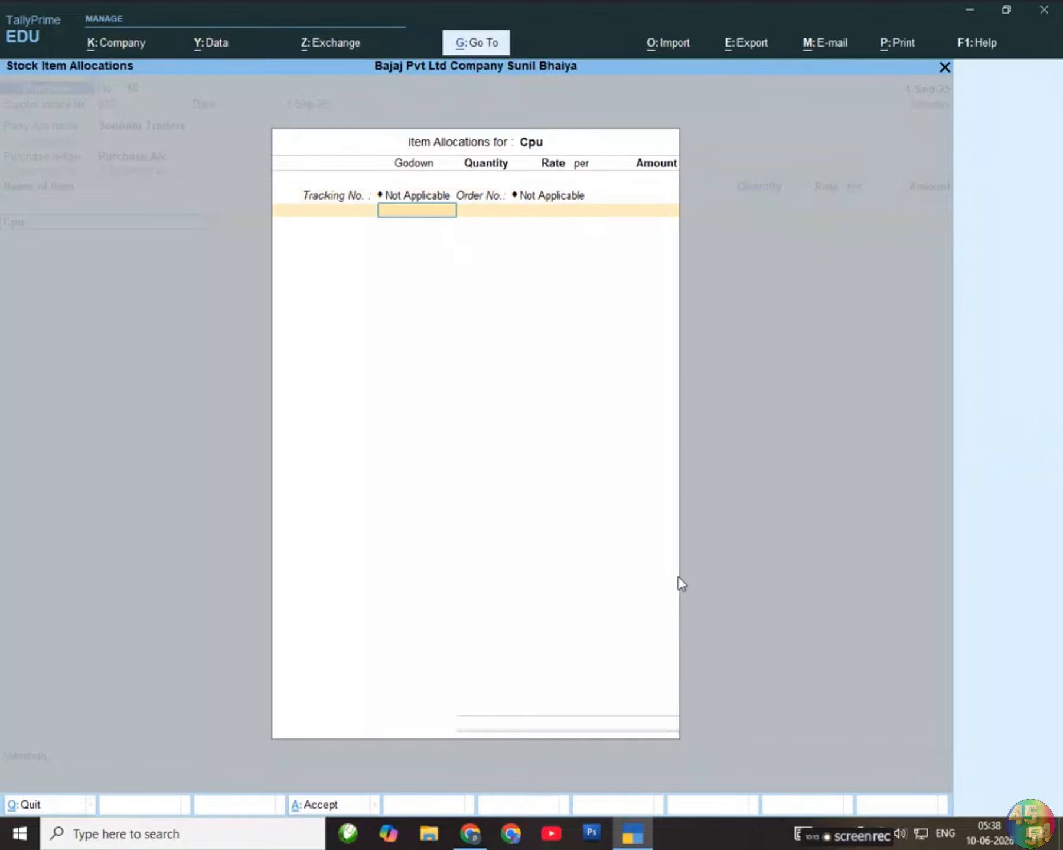
Allocate 10 nos of Cpu to the Main Location godown at a rate of 5000 per nos.
key(Down)
key(Down)
key(Down)
key(Return)
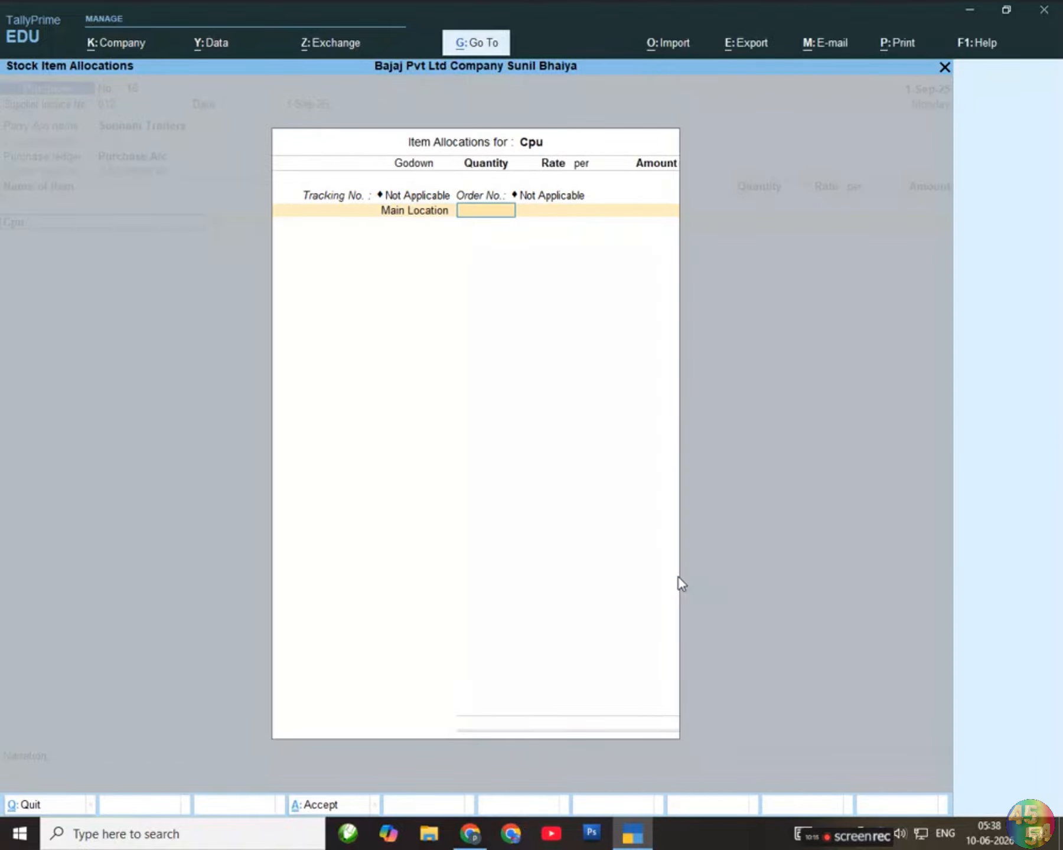
text(10)
key(Return)
text(5000)
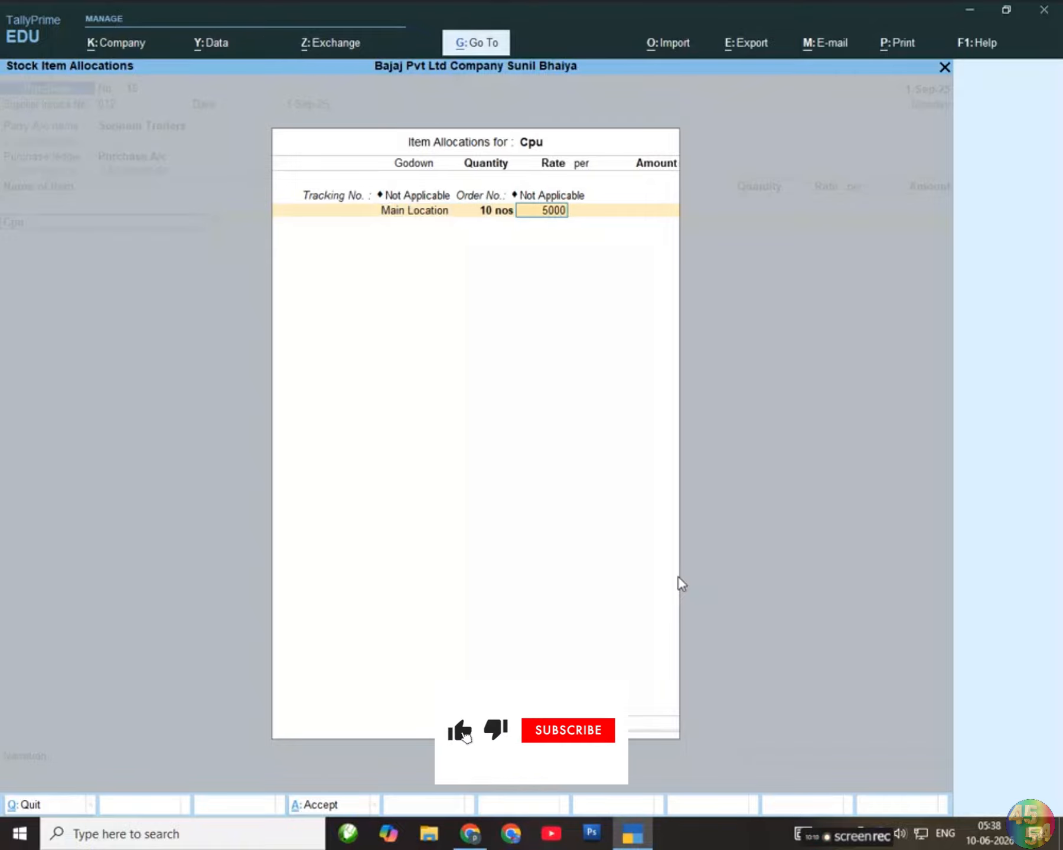
key(Return)
key(Return)
key(Return)
key(Return)
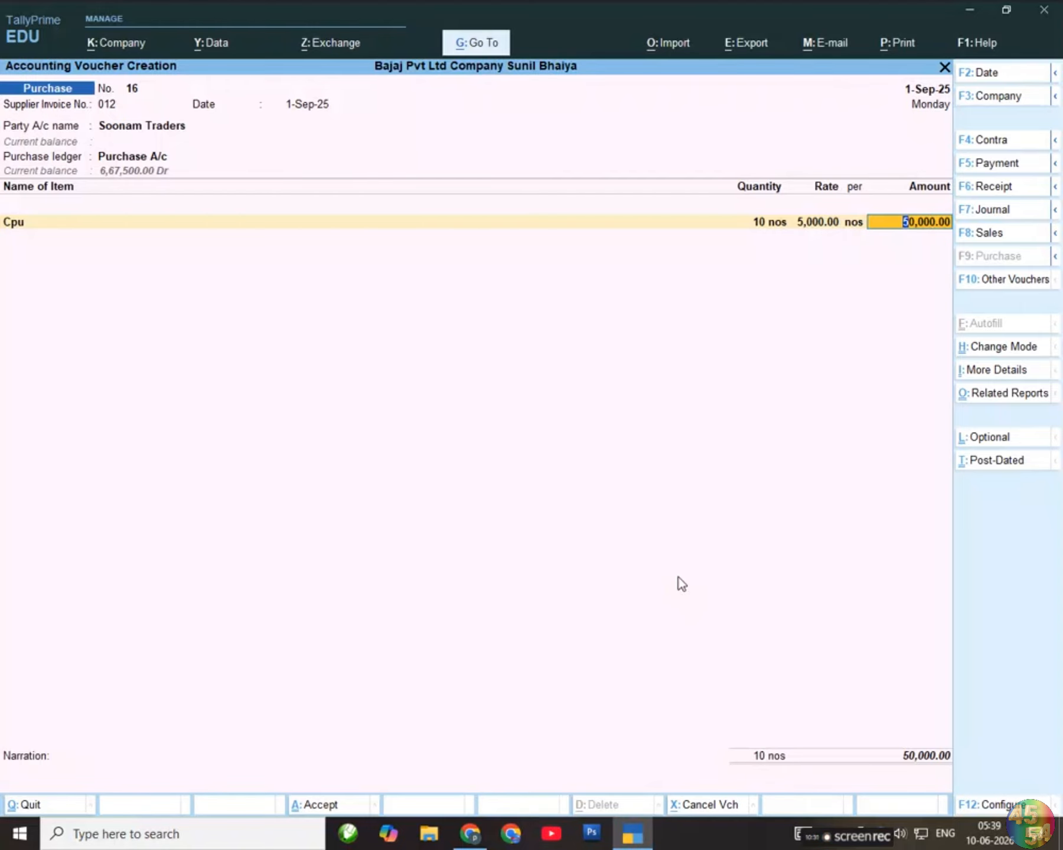
Accept the GST and HSN details as per Masters/Company, end the item list, and set GST/e-Way Bill details to No.
key(Return)
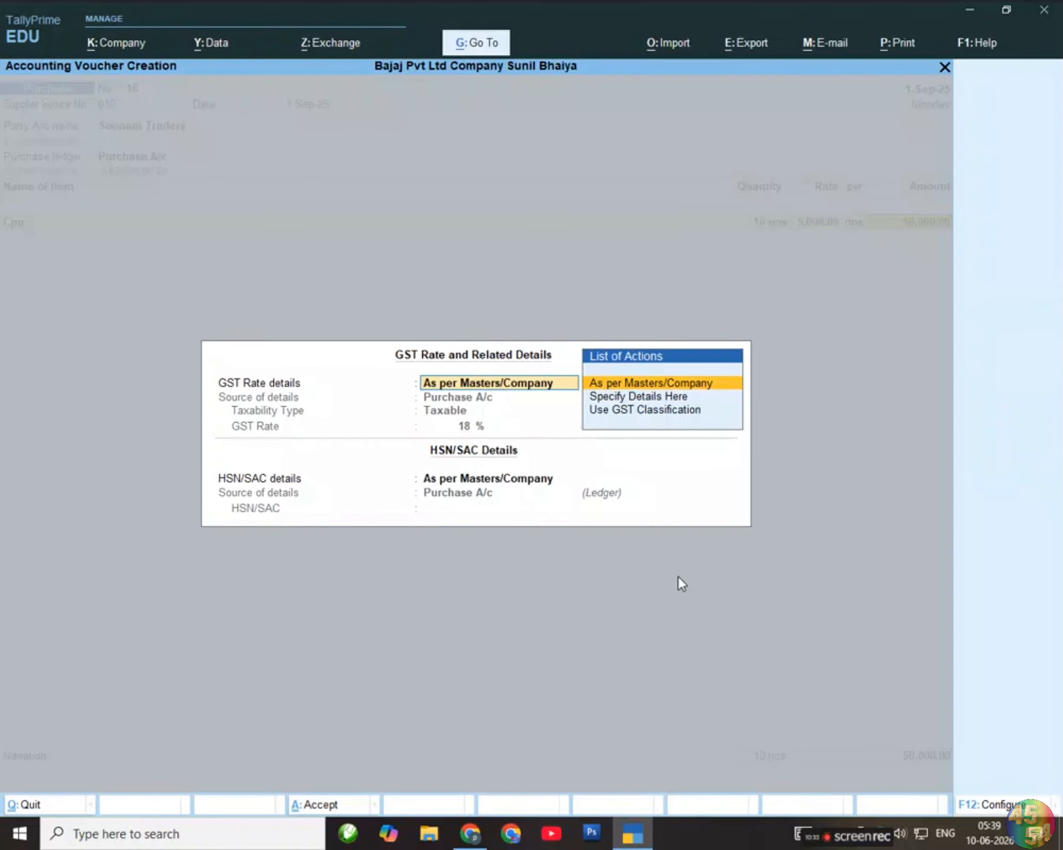
key(Return)
key(Return)
key(Return)
key(Return)
key(Return)
key(Up)
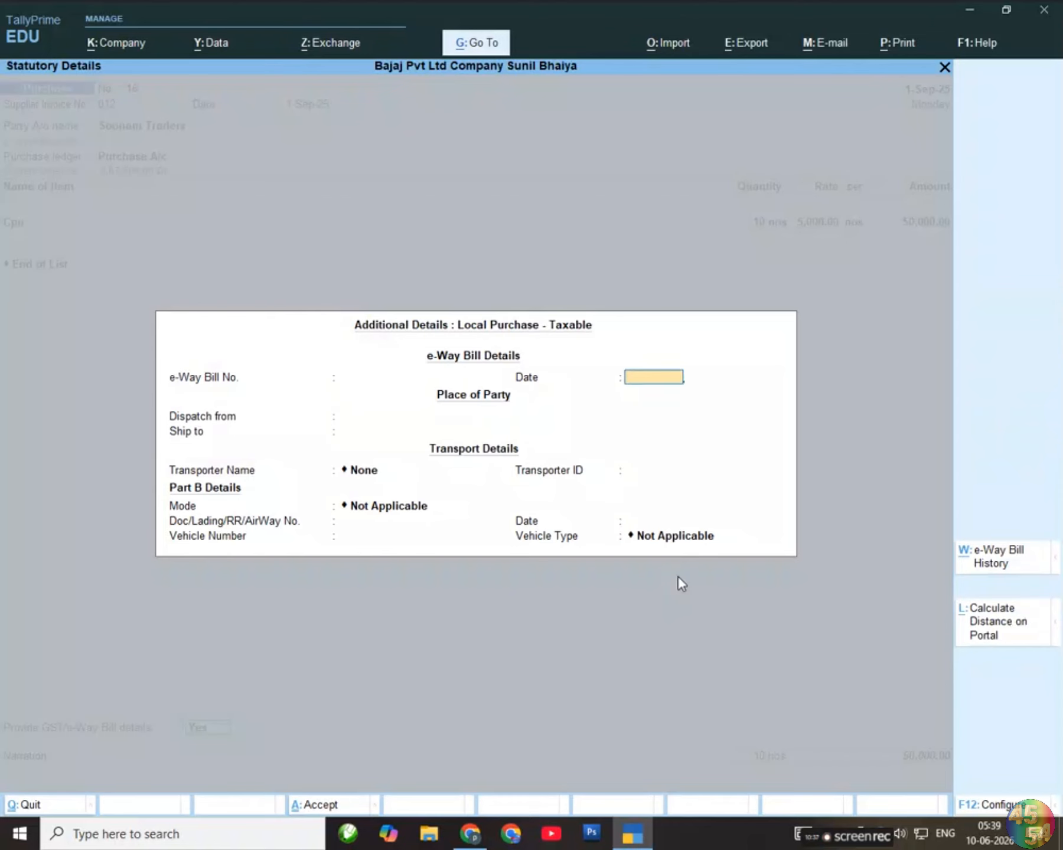
key(Escape)
key(n)
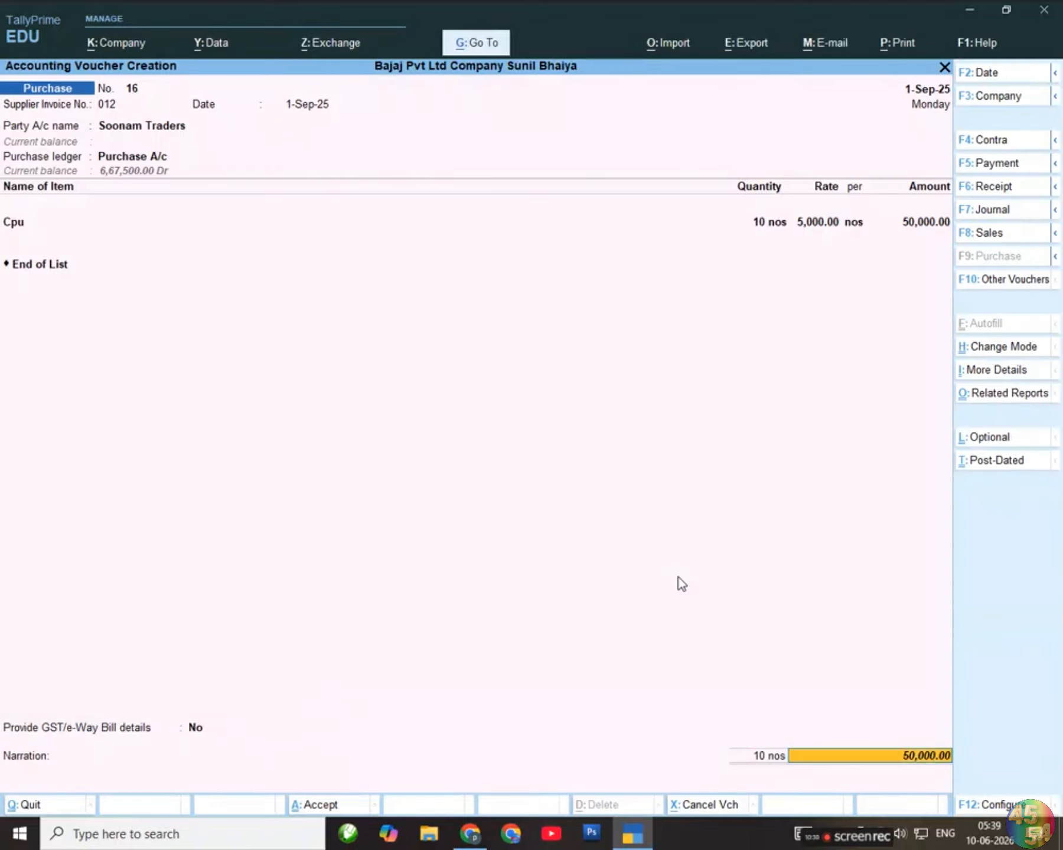
Record the bill as a New Ref under the supplier invoice number with 60 credit days for the full 50,000.00 Cr.
key(Return)
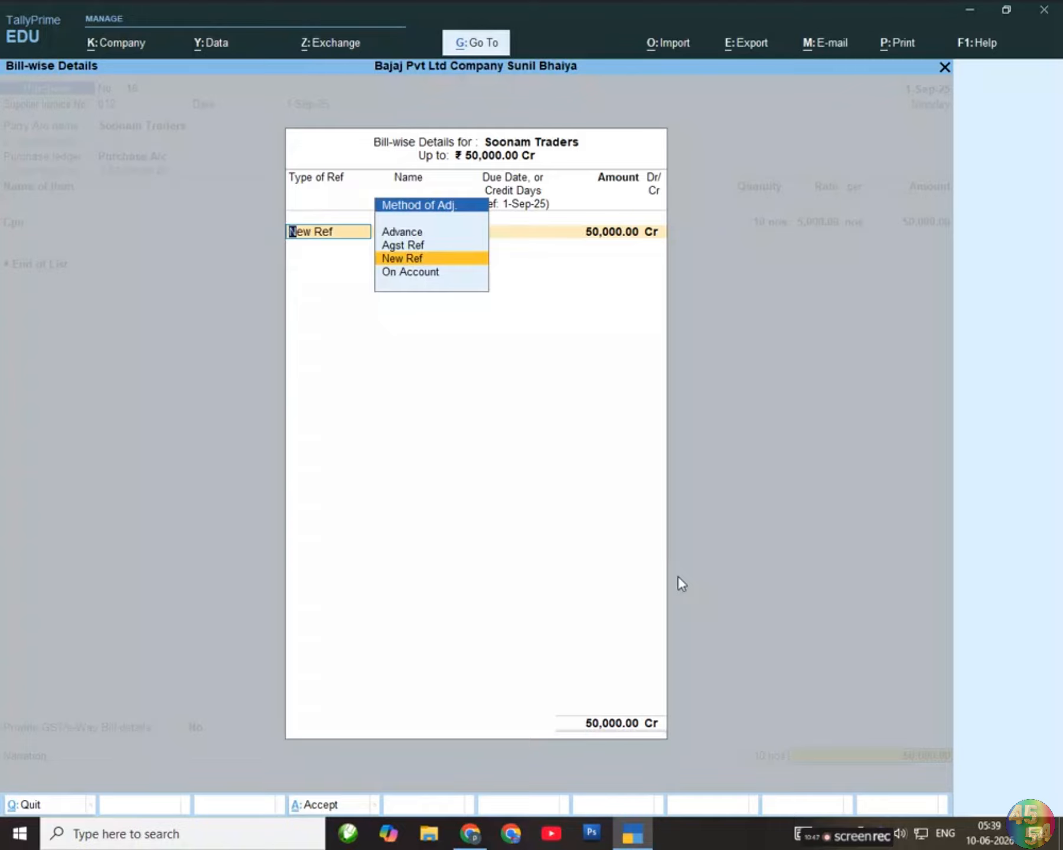
key(Return)
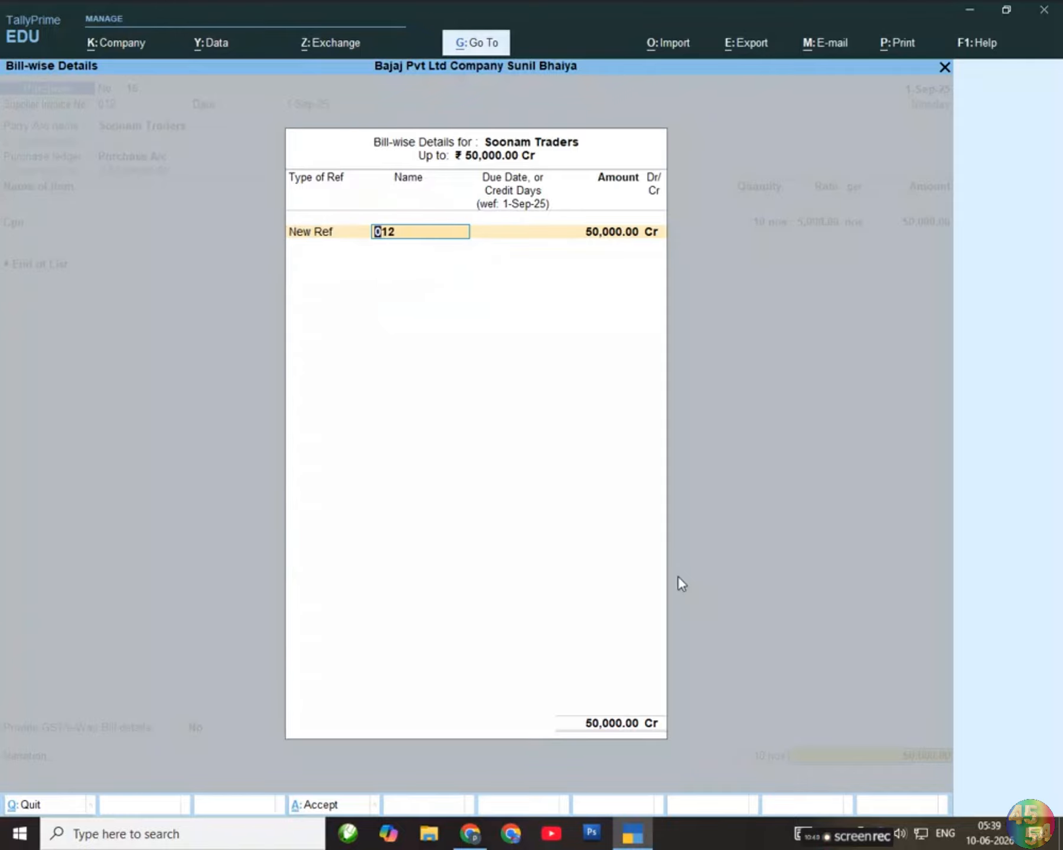
key(Return)
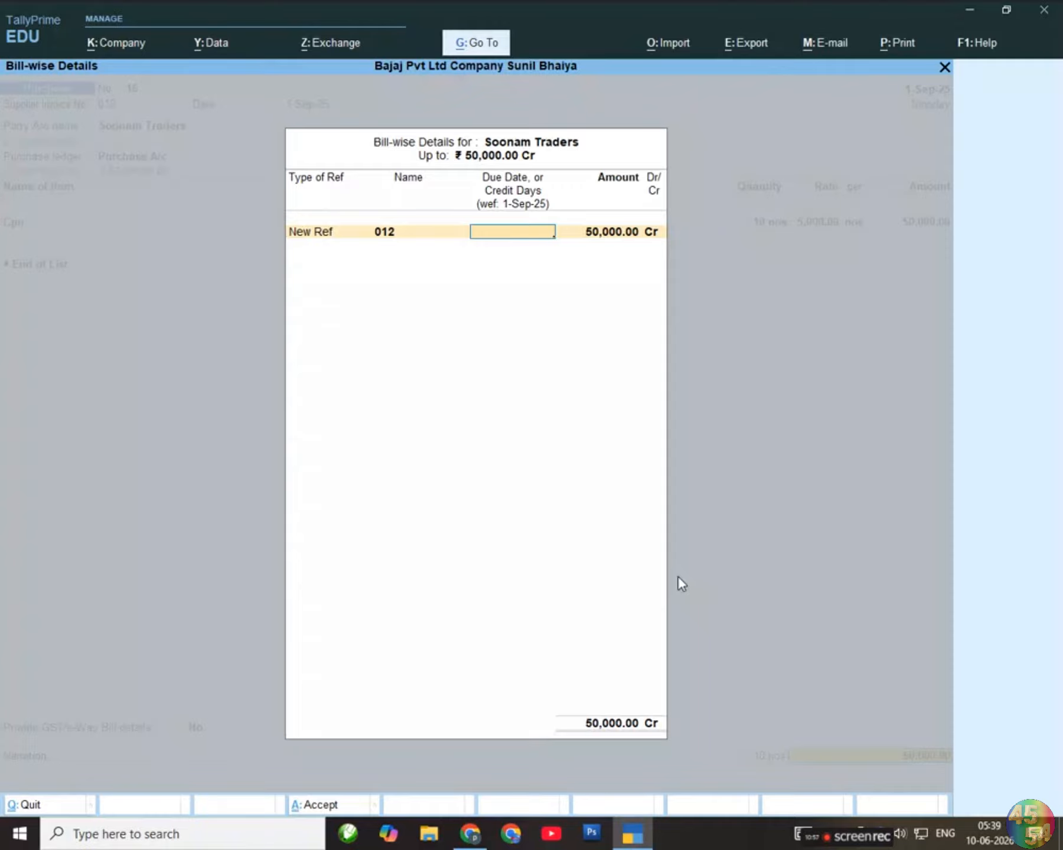
text(60)
key(Return)
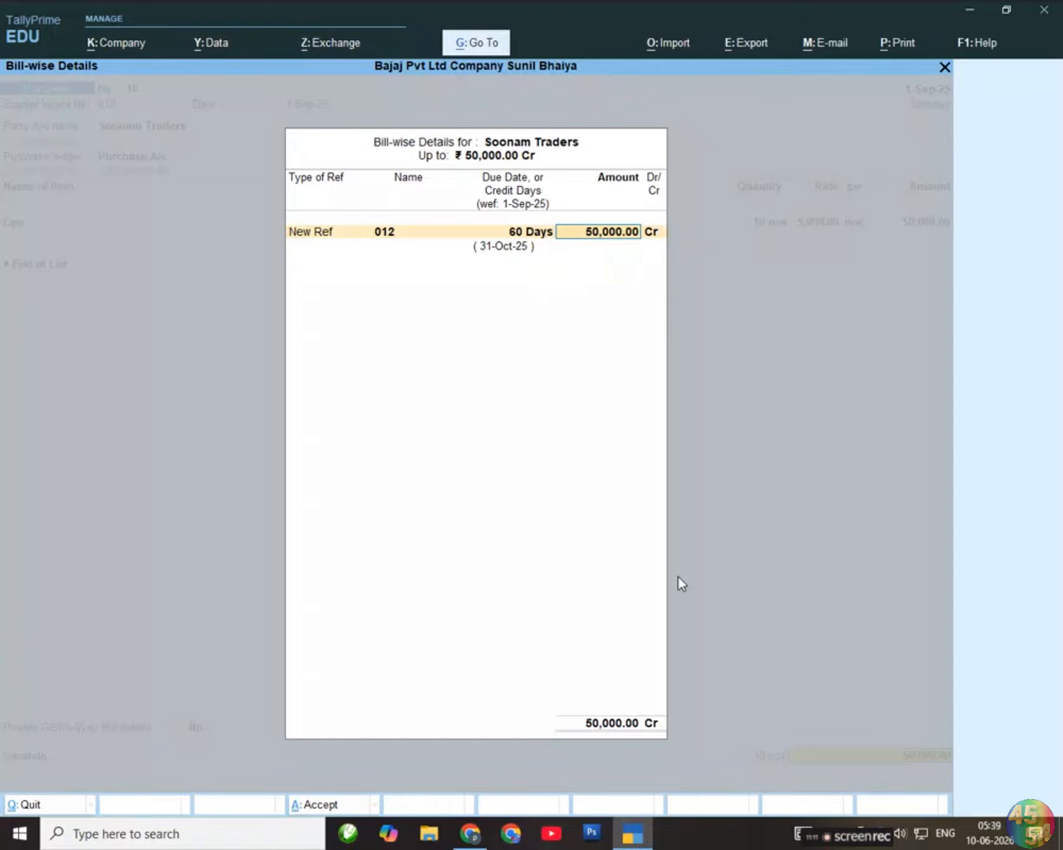
key(Return)
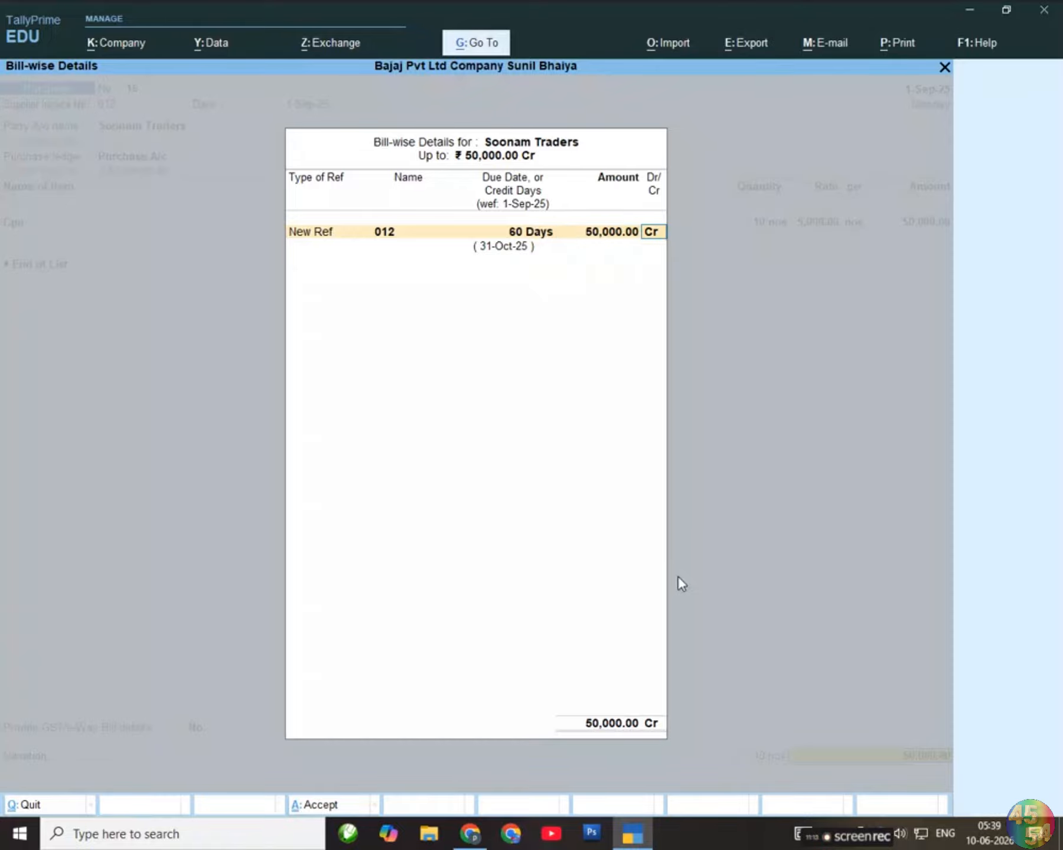
key(Return)
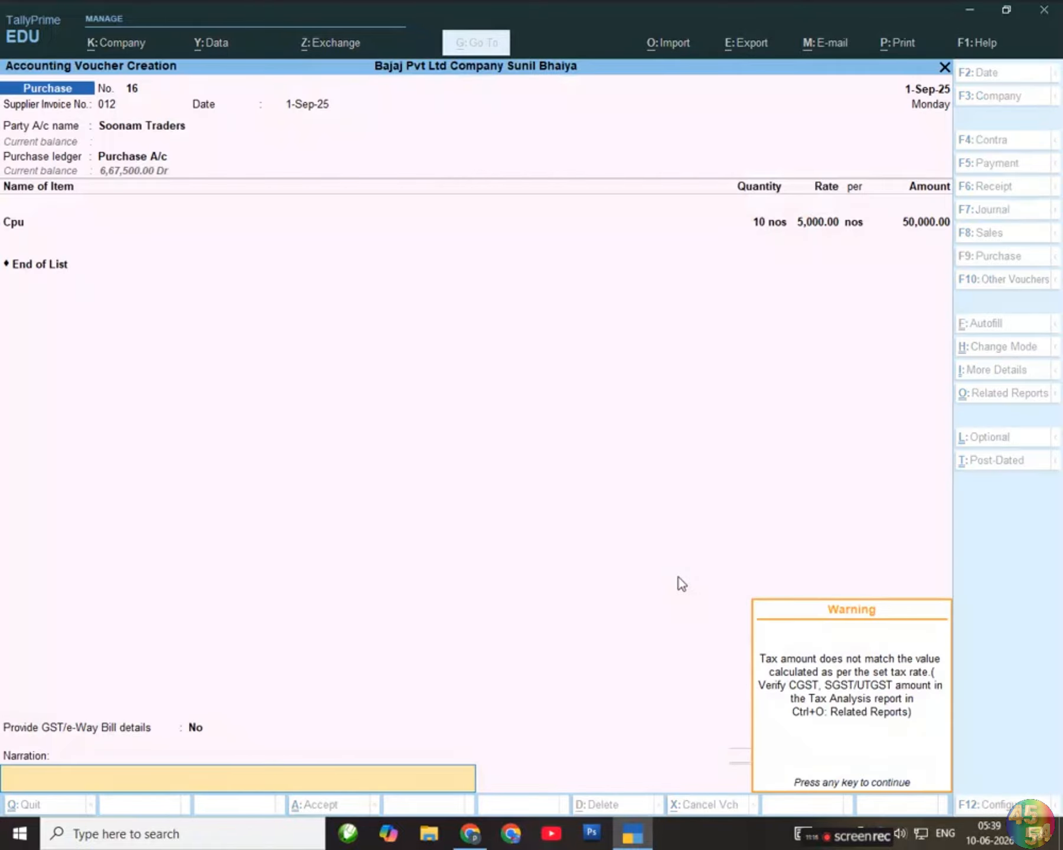
Save the purchase voucher without a narration and return to the Gateway of Tally.
key(Return)
key(Return)
key(Return)
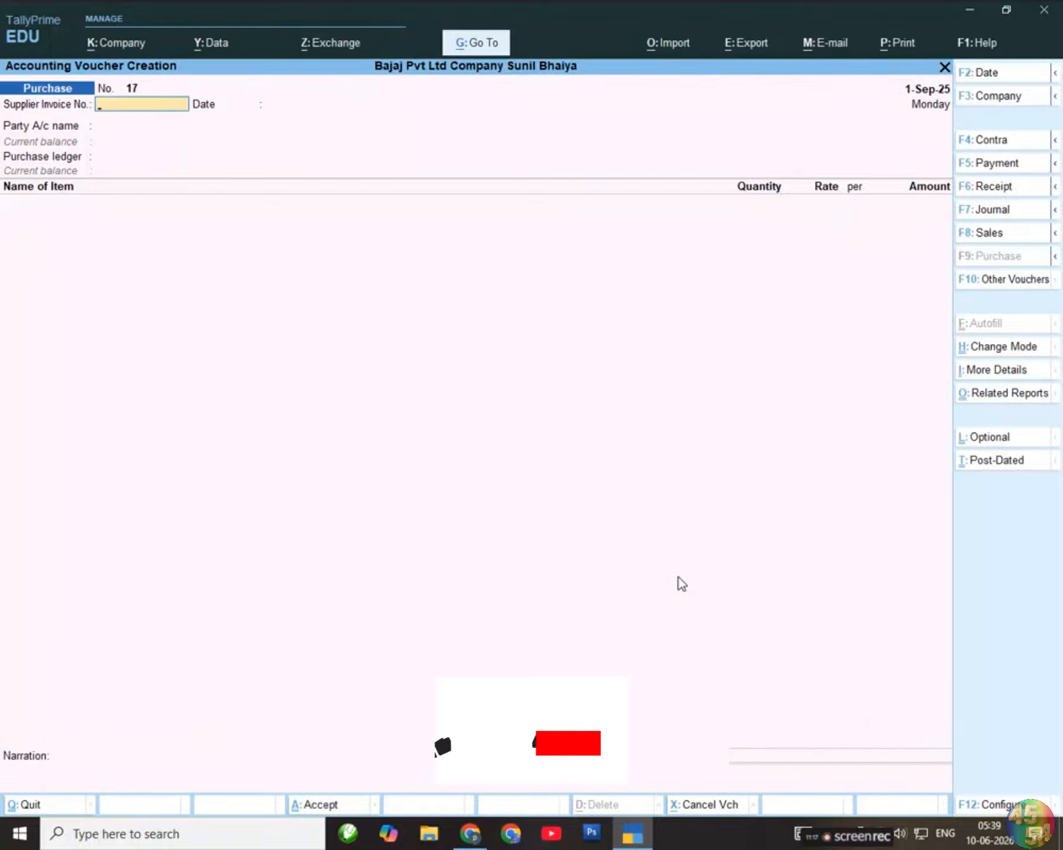
key(Escape)
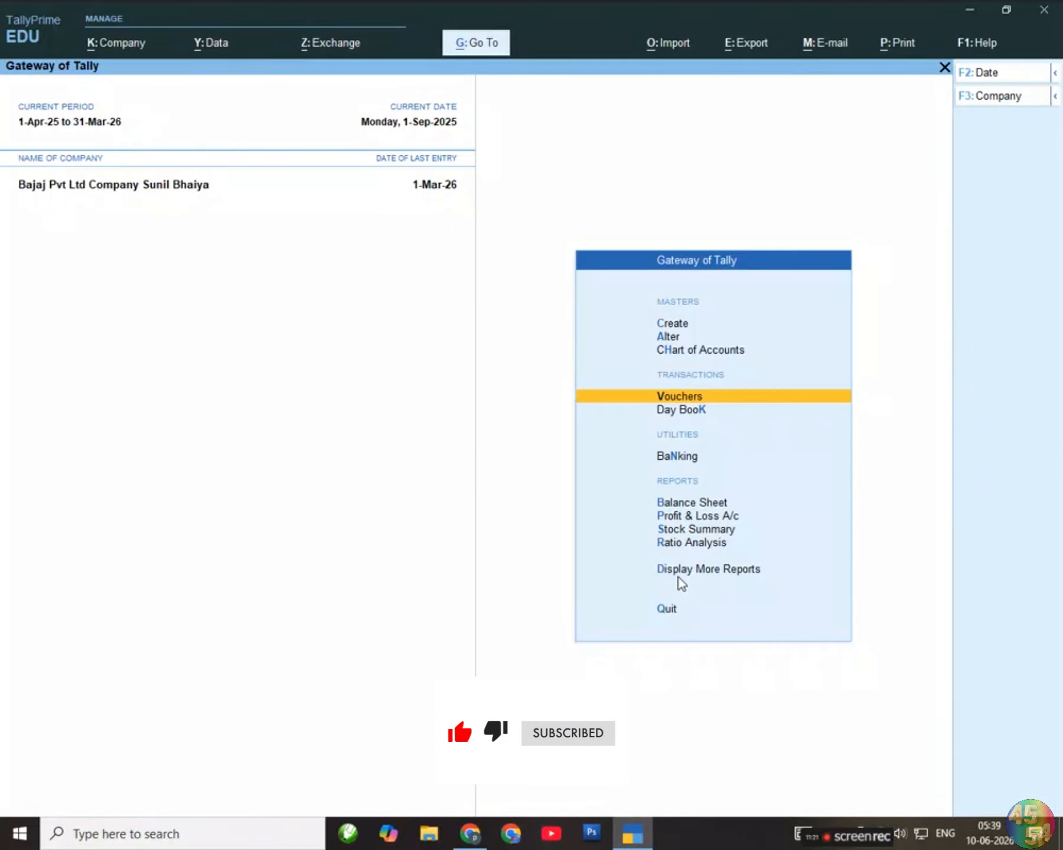
Open voucher entry again and switch to a Payment voucher.
key(Down)
key(Up)
key(Return)
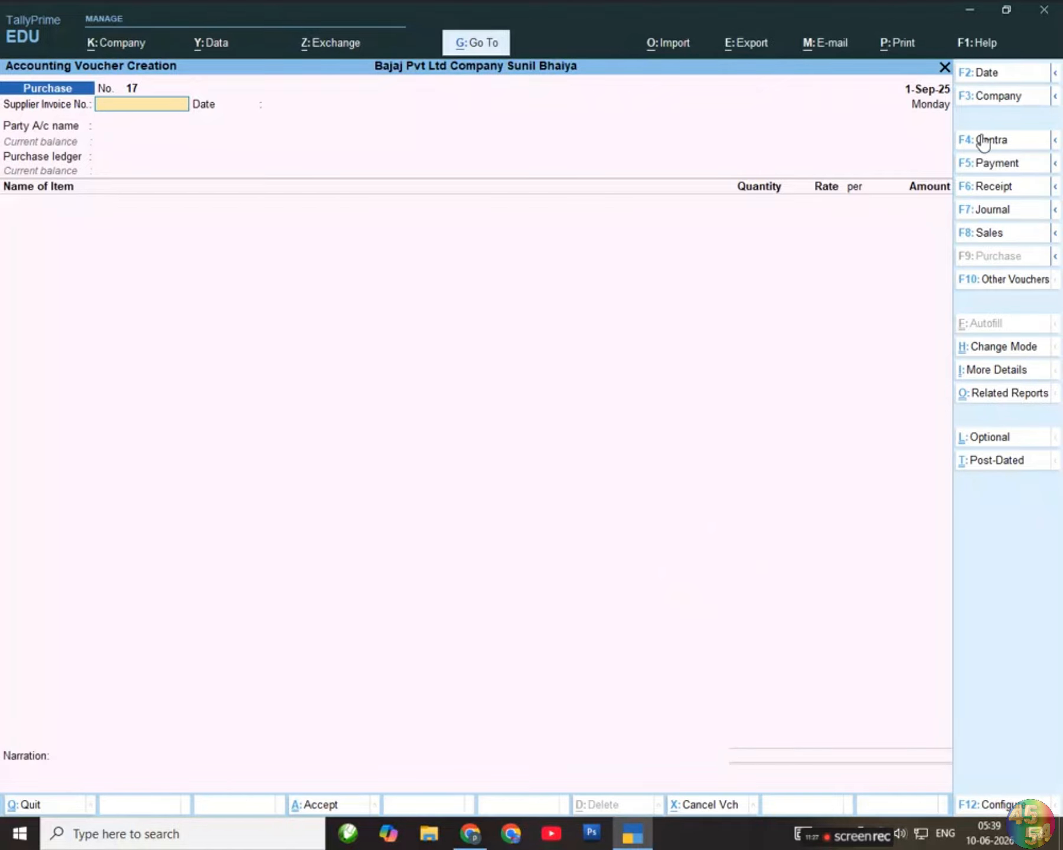
click(989, 162)
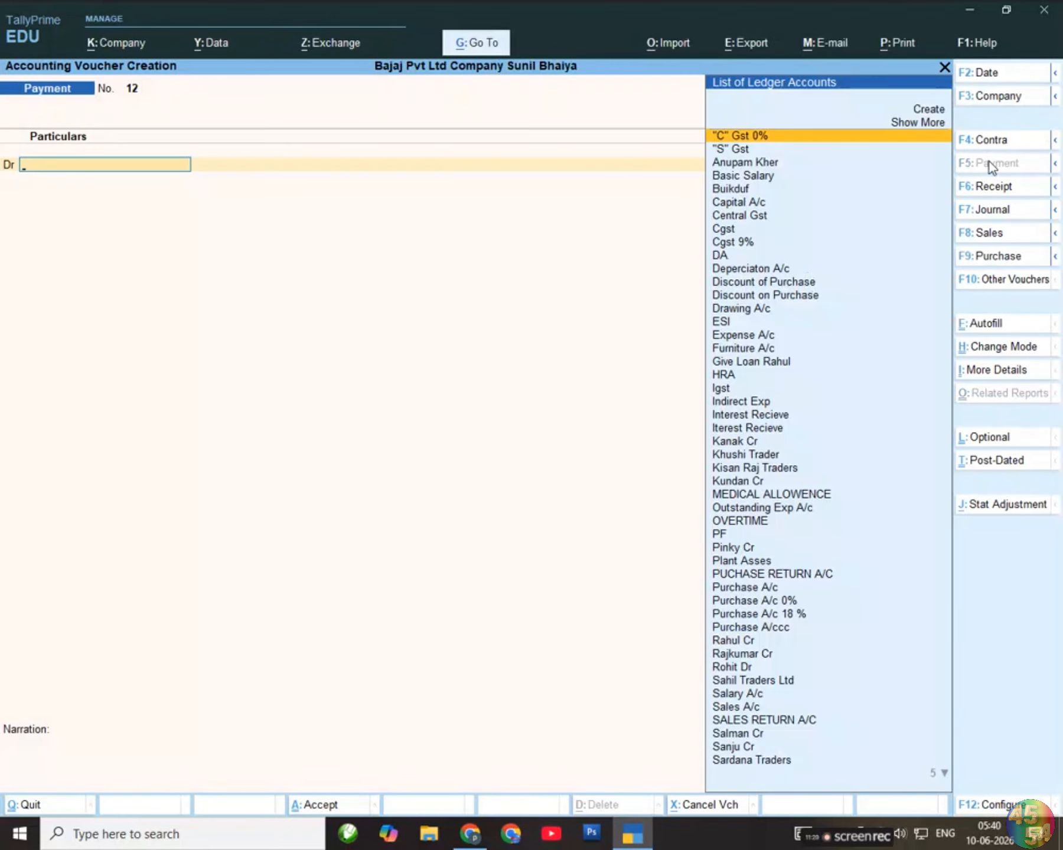
Select Soonam Traders as the debit ledger of the payment voucher.
key(Down)
key(Down)
key(Down)
key(Down)
key(Down)
key(Down)
key(Down)
key(Down)
key(Down)
key(Down)
key(Down)
key(Down)
key(Down)
key(Down)
key(Down)
key(Down)
key(Down)
key(Down)
key(Down)
key(Down)
key(Down)
key(Down)
key(Down)
key(Down)
key(Down)
key(Down)
key(Down)
key(Down)
key(Down)
key(Down)
key(Down)
key(Down)
key(Down)
key(Down)
key(Down)
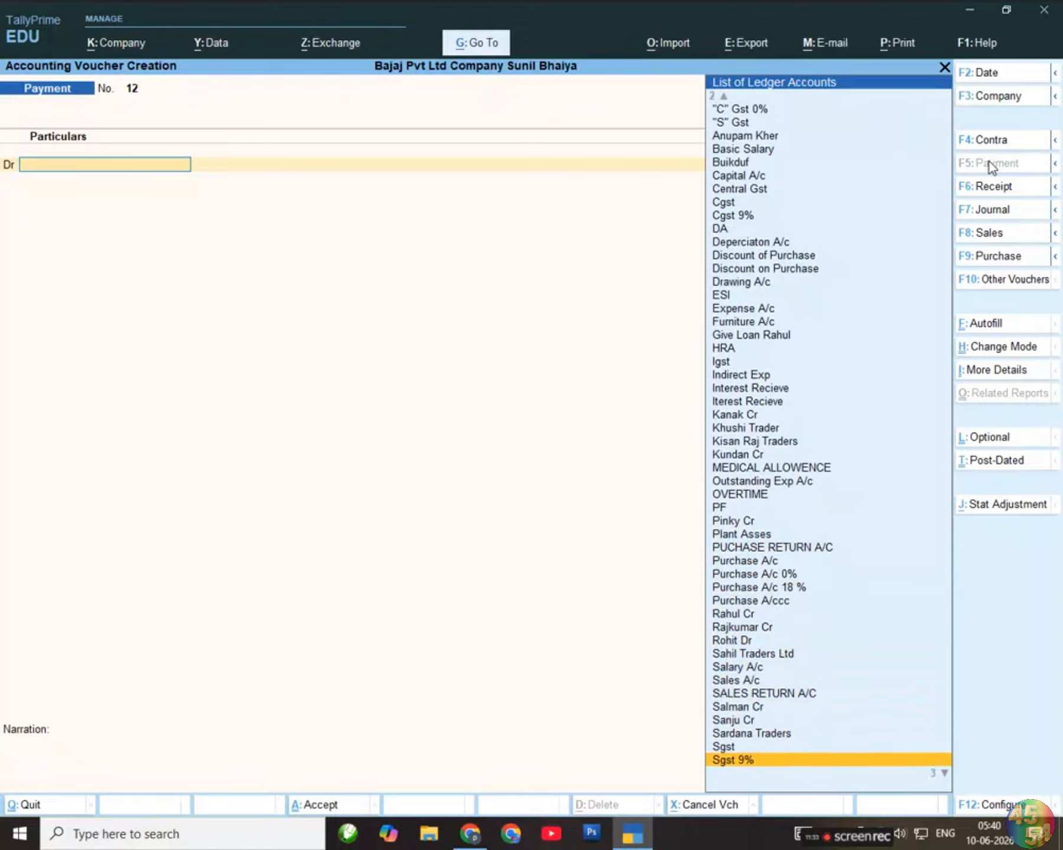
key(Down)
key(Down)
key(Down)
key(Up)
key(Up)
key(Return)
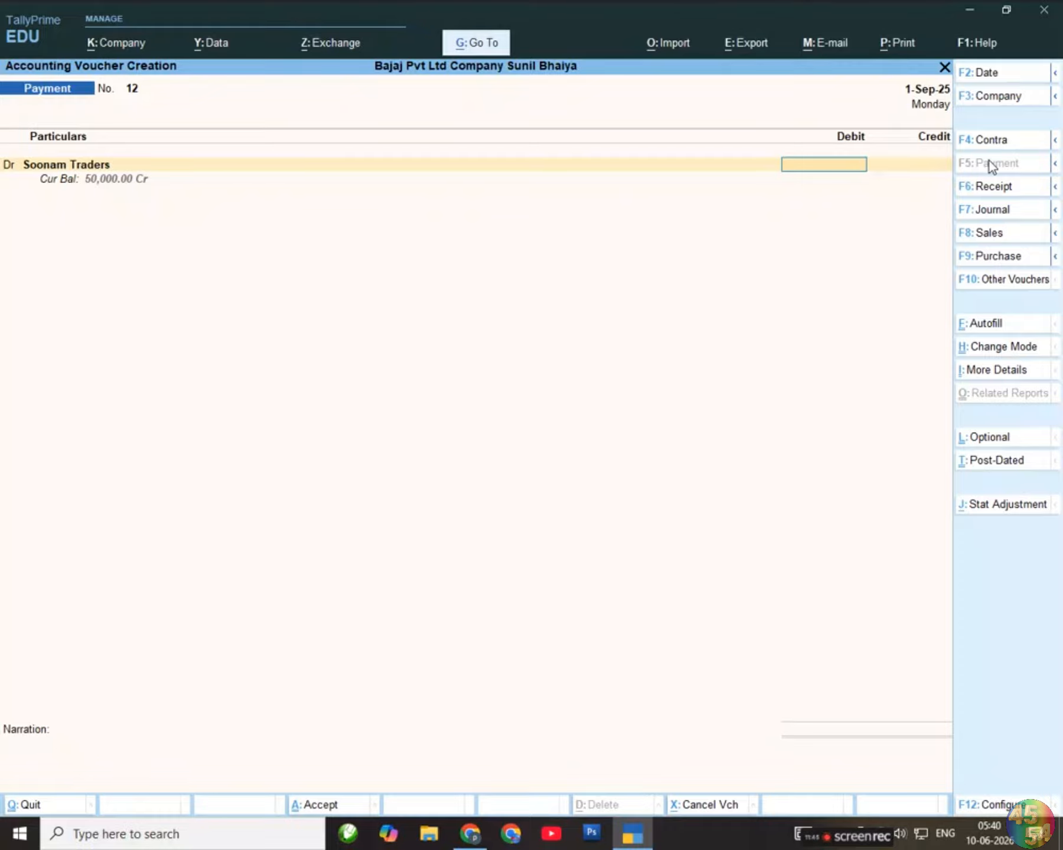
Set the voucher date to 1-12-2025 and quit the payment voucher without saving it.
key(F2)
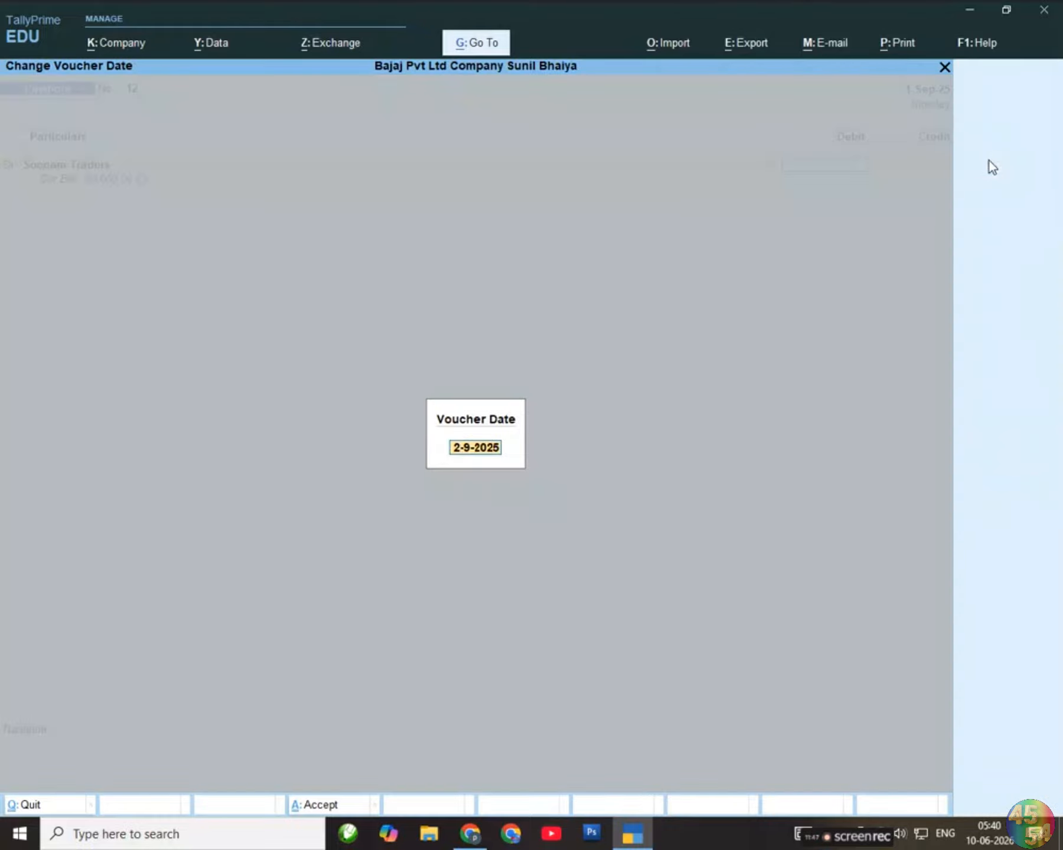
text(1-12-2025)
key(Return)
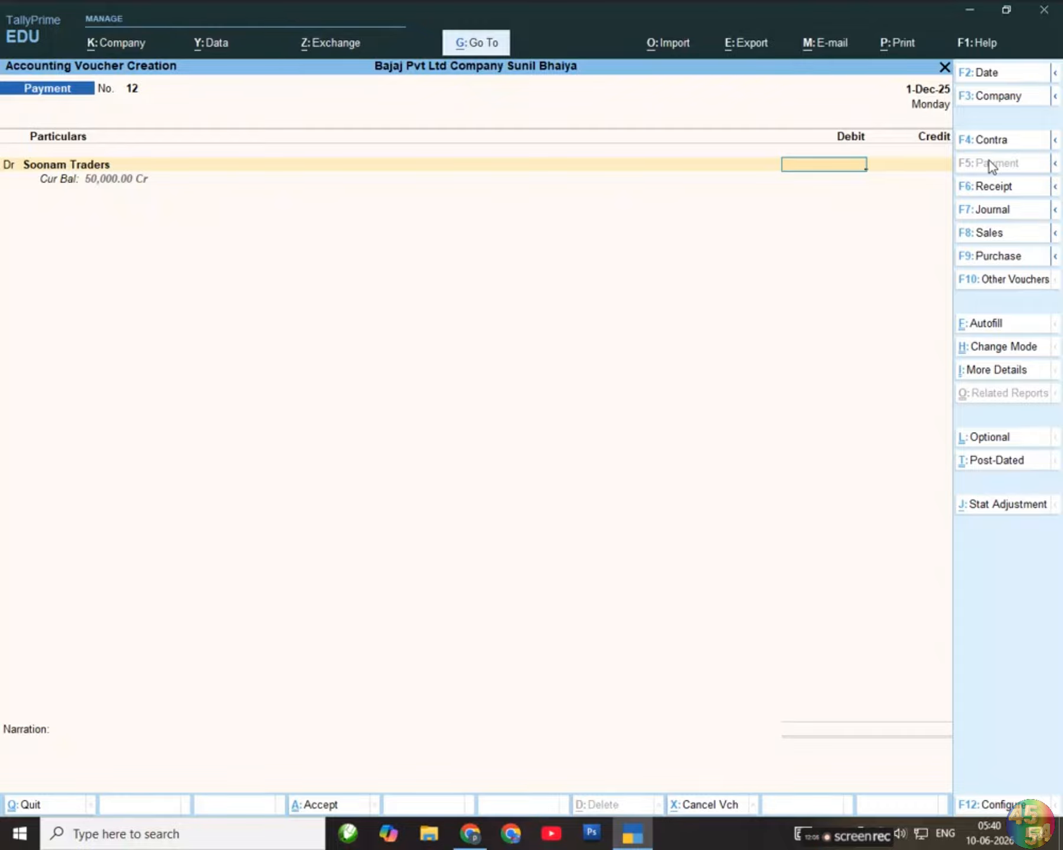
key(Escape)
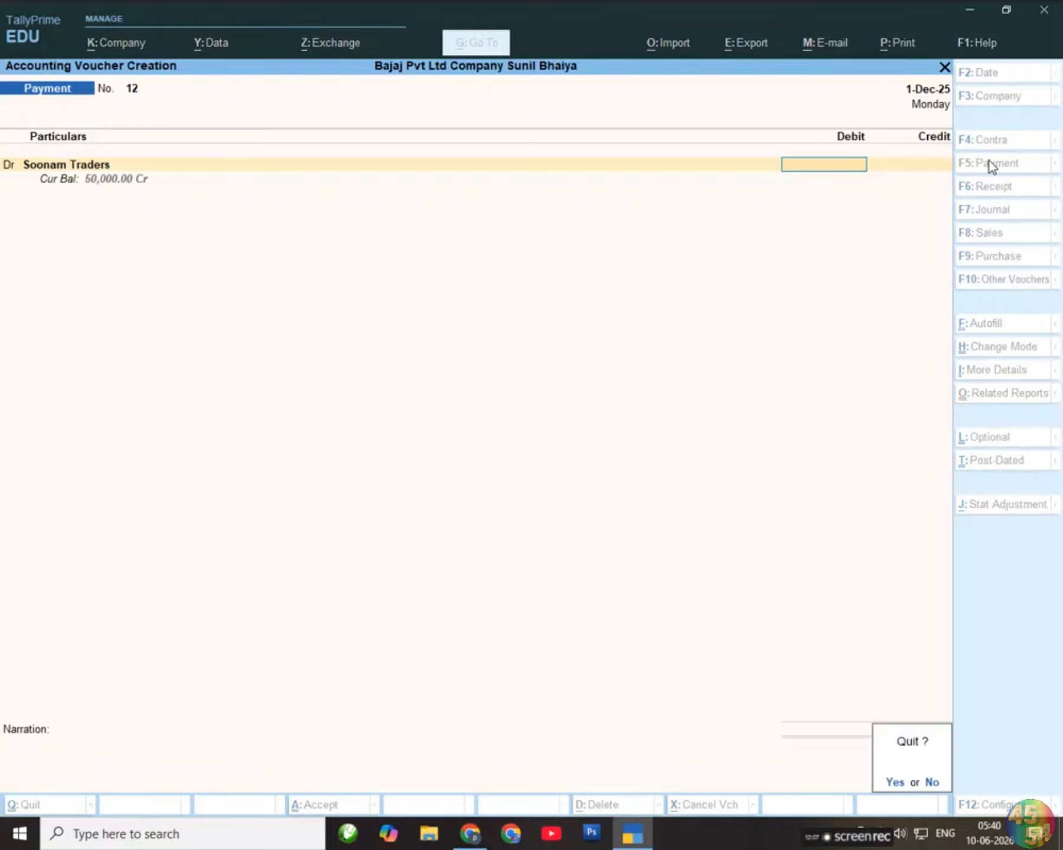
key(Return)
Open the Interest Payable report from the interest calculations in Statements of Accounts.
key(Down)
key(Down)
key(Down)
key(Down)
key(Down)
key(Down)
key(Down)
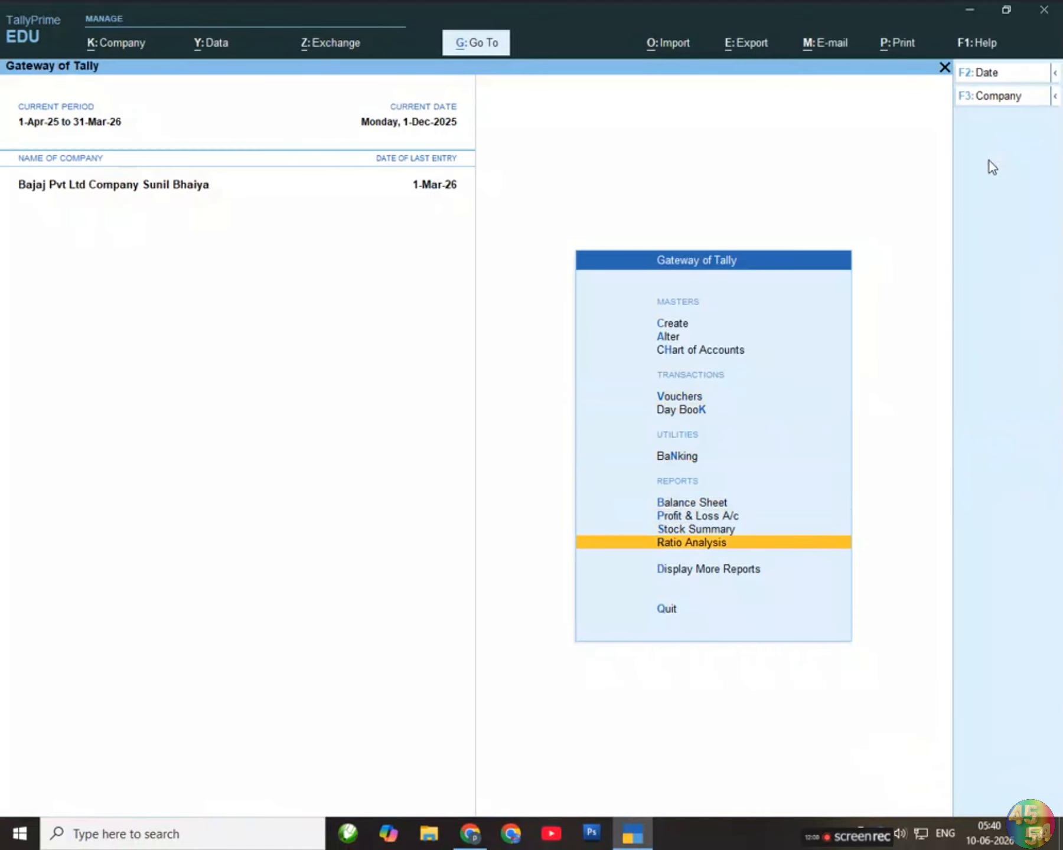
key(Return)
key(Down)
key(Down)
key(Down)
key(Down)
key(Down)
key(Down)
key(Down)
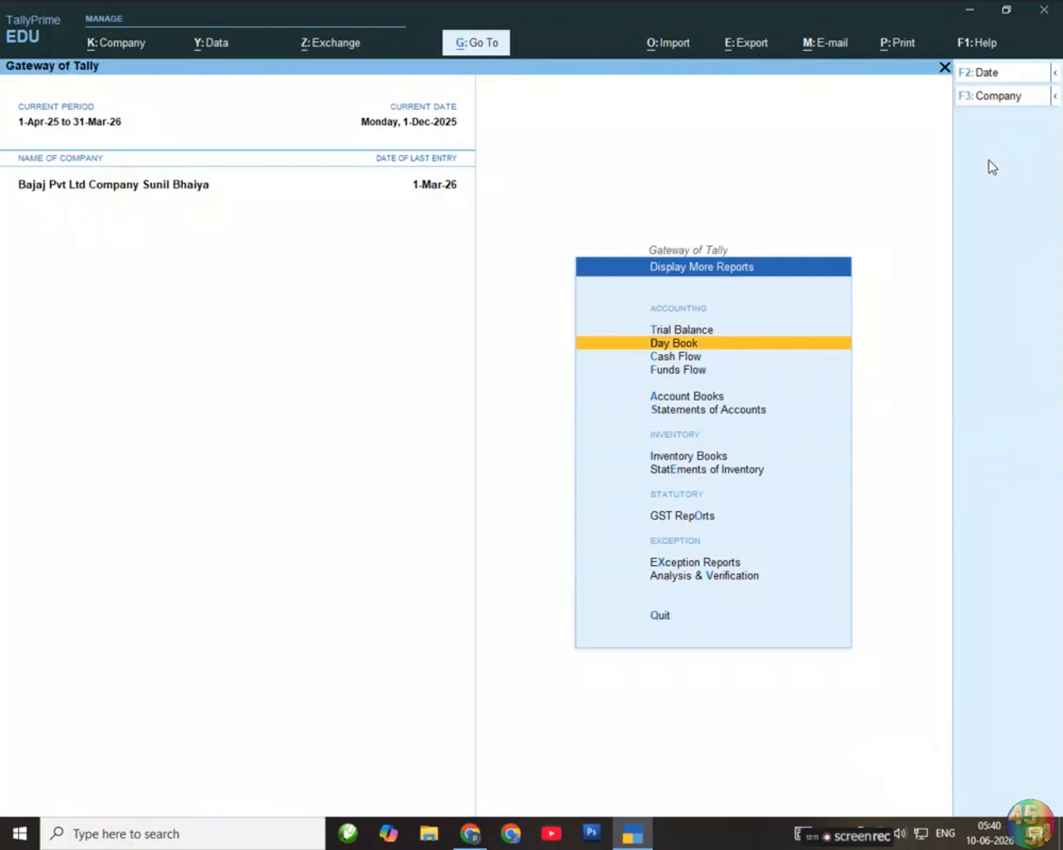
key(Up)
key(Up)
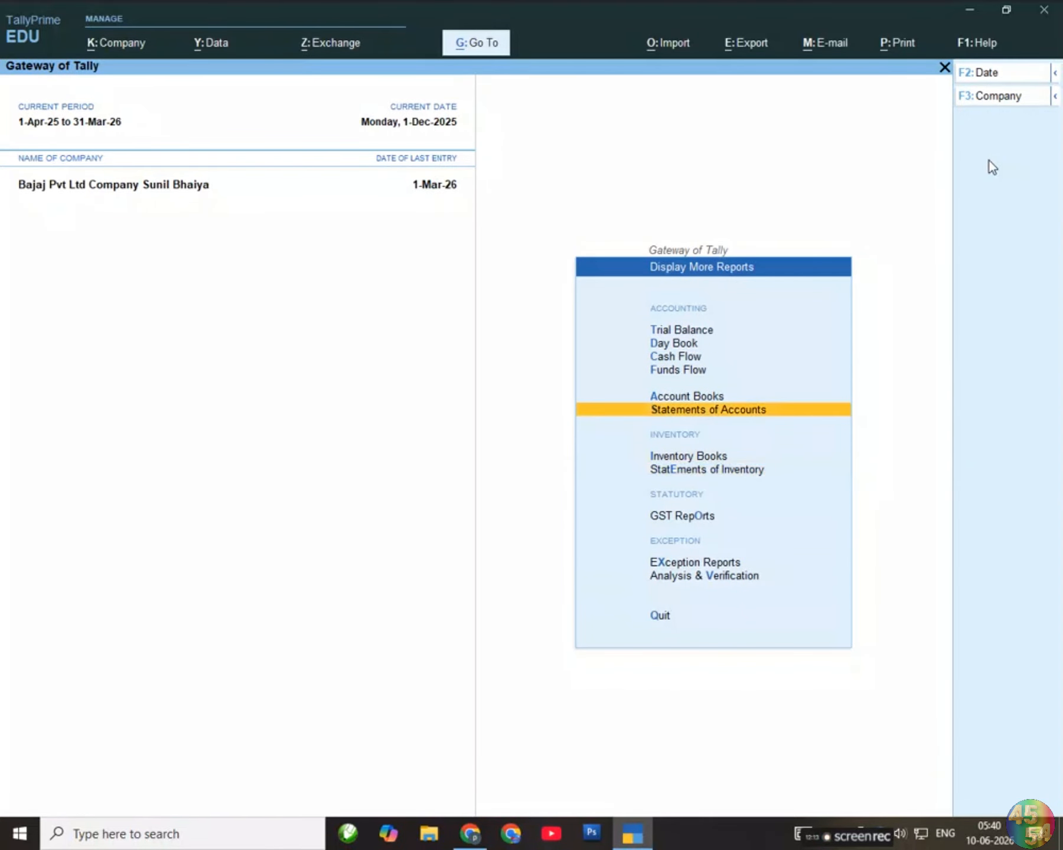
key(Return)
key(Down)
key(Return)
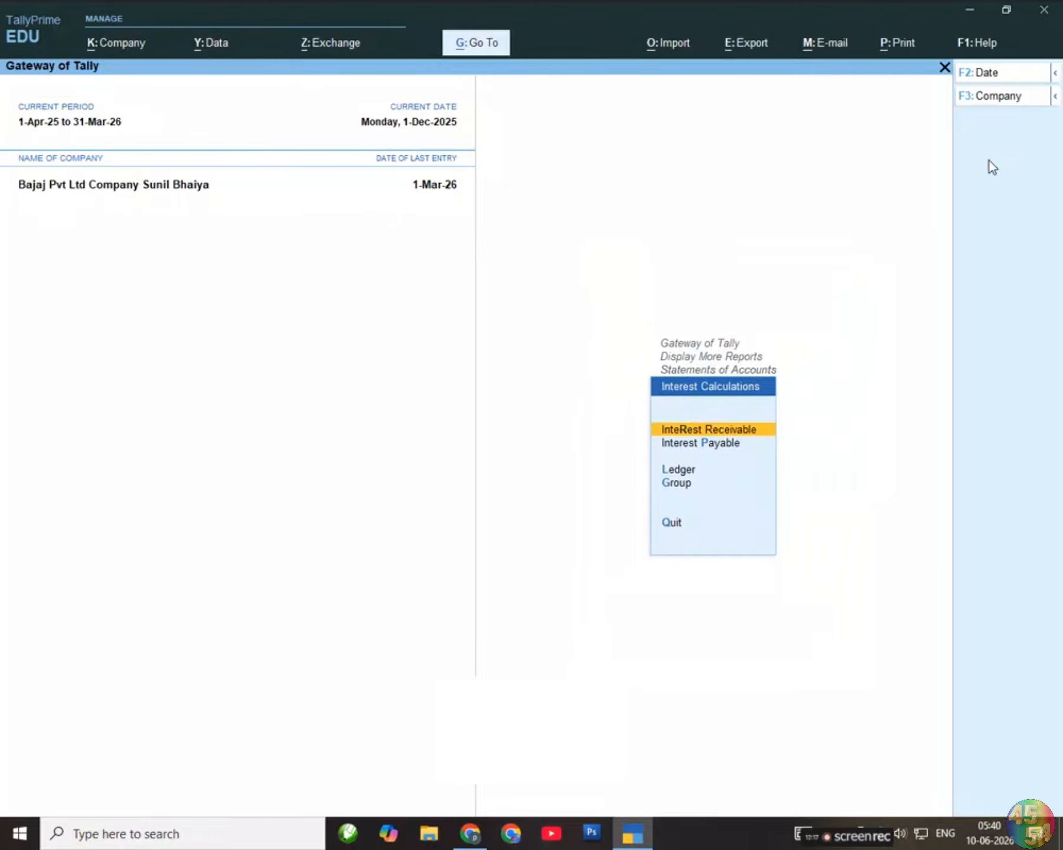
key(Down)
key(Return)
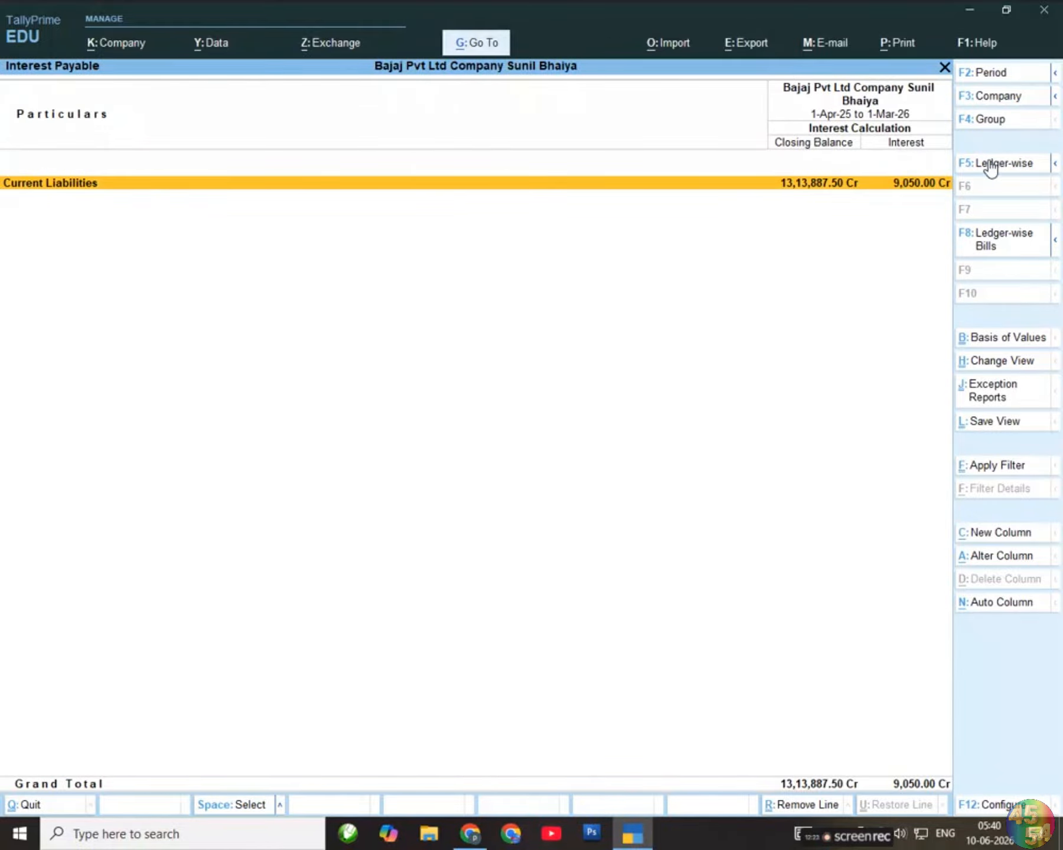
Examine the bill-wise interest of Soonam Traders under Sundry Creditors and return to the Gateway of Tally.
key(Return)
key(Return)
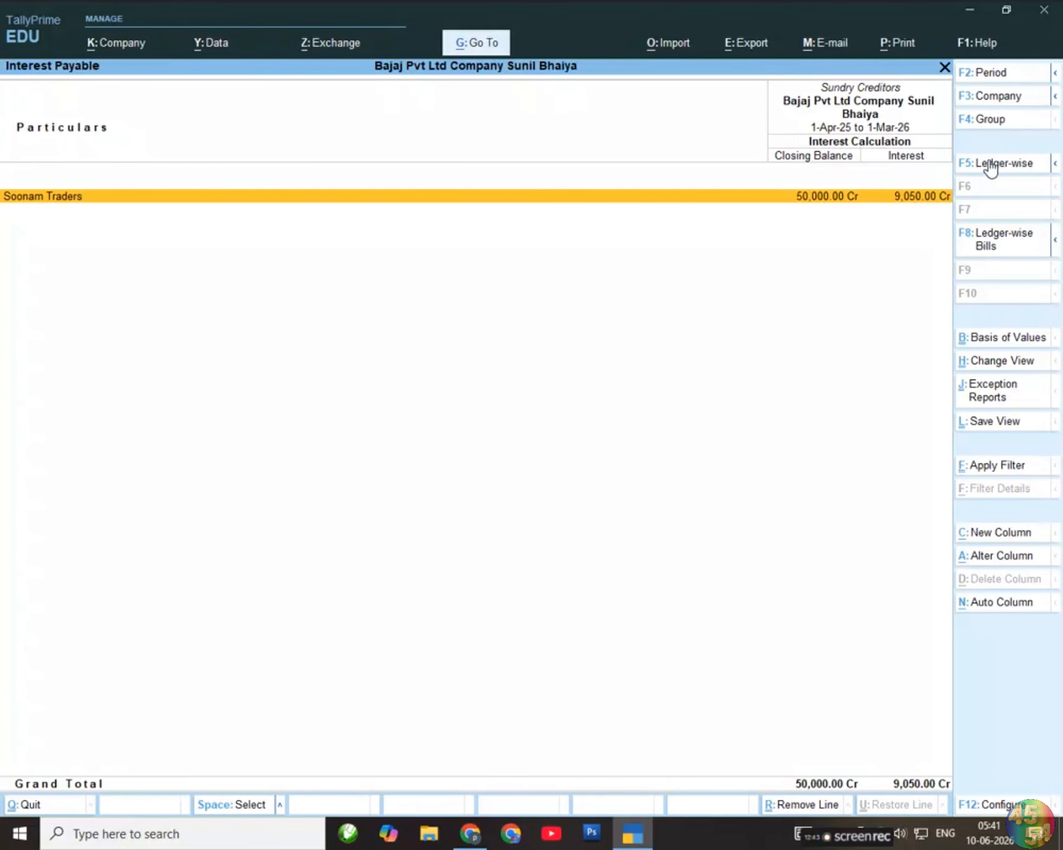
click(990, 167)
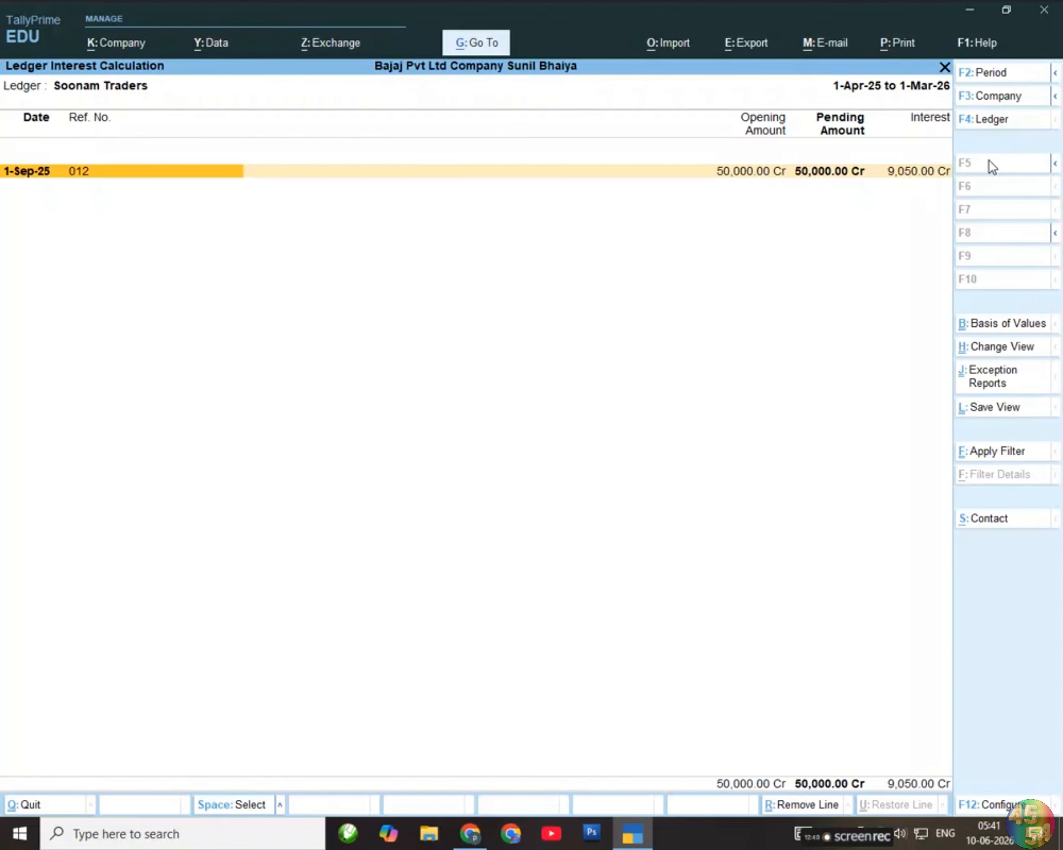
key(Escape)
key(Escape)
key(Escape)
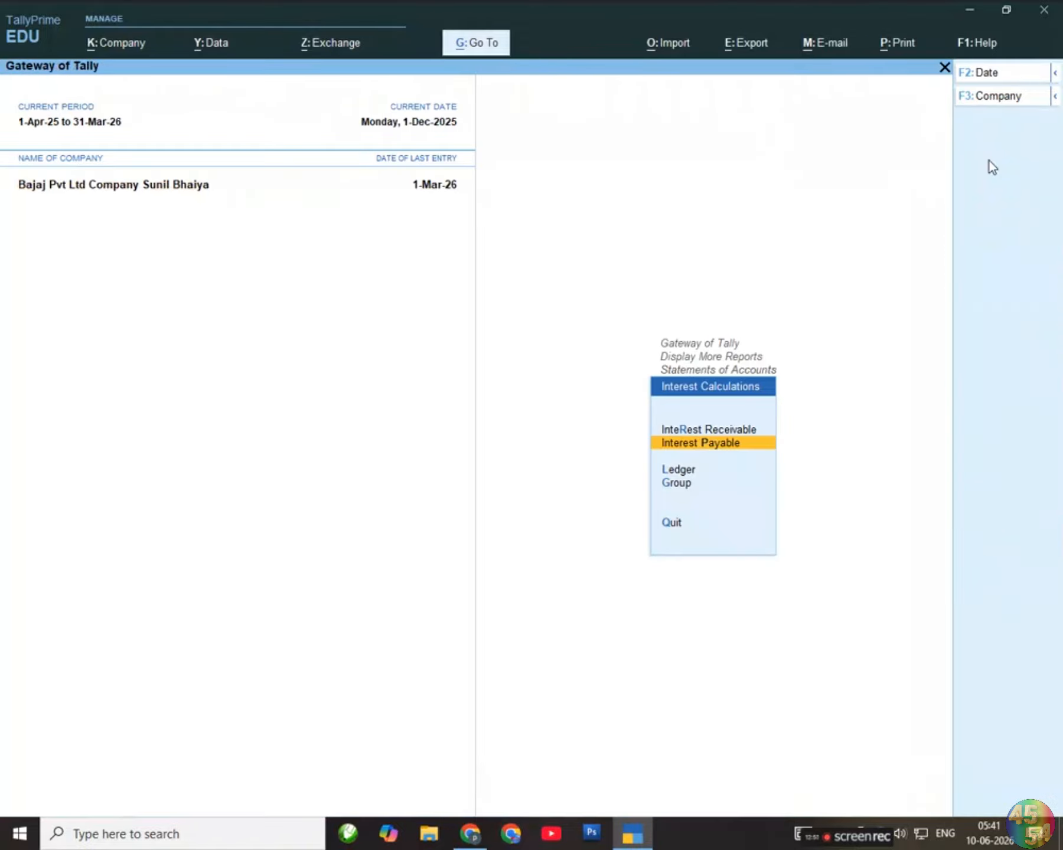
key(Escape)
key(Escape)
key(Escape)
key(Up)
key(Up)
key(Up)
key(Up)
key(Up)
key(Up)
key(Up)
key(Up)
key(Up)
key(Up)
key(Down)
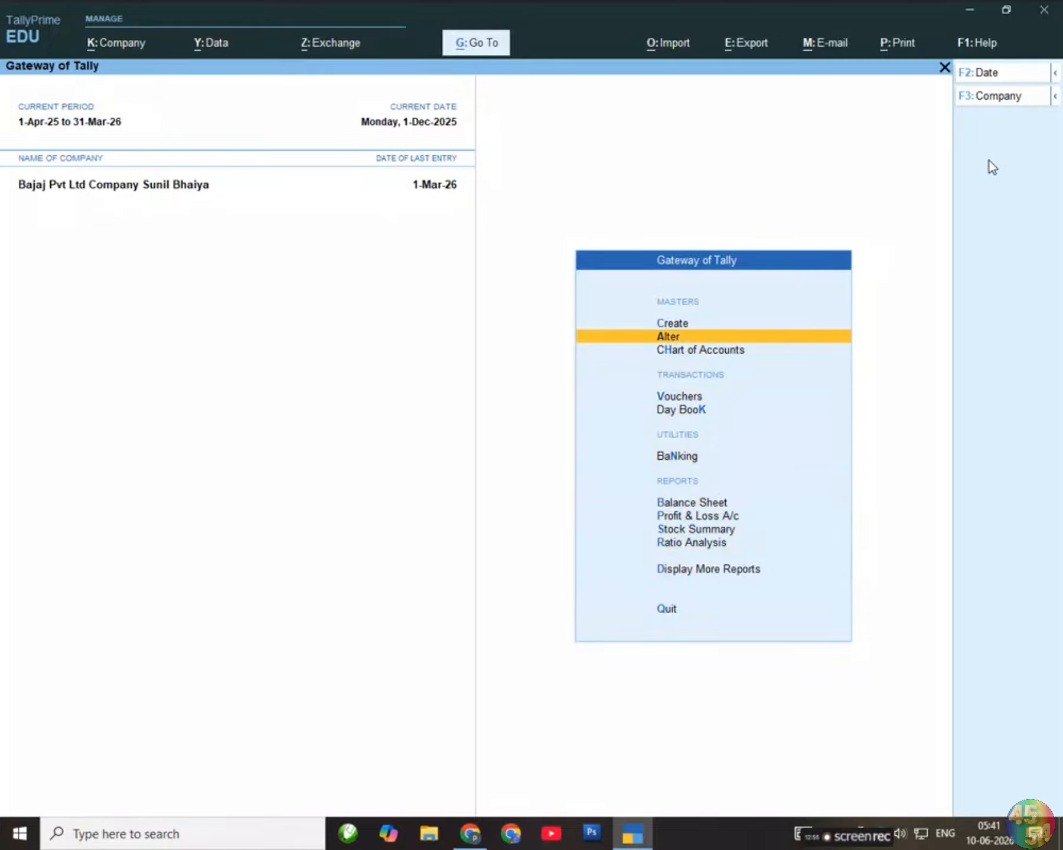
key(Up)
key(Return)
key(Down)
key(Down)
key(Down)
key(Down)
key(Down)
key(Down)
key(Up)
key(Up)
key(Up)
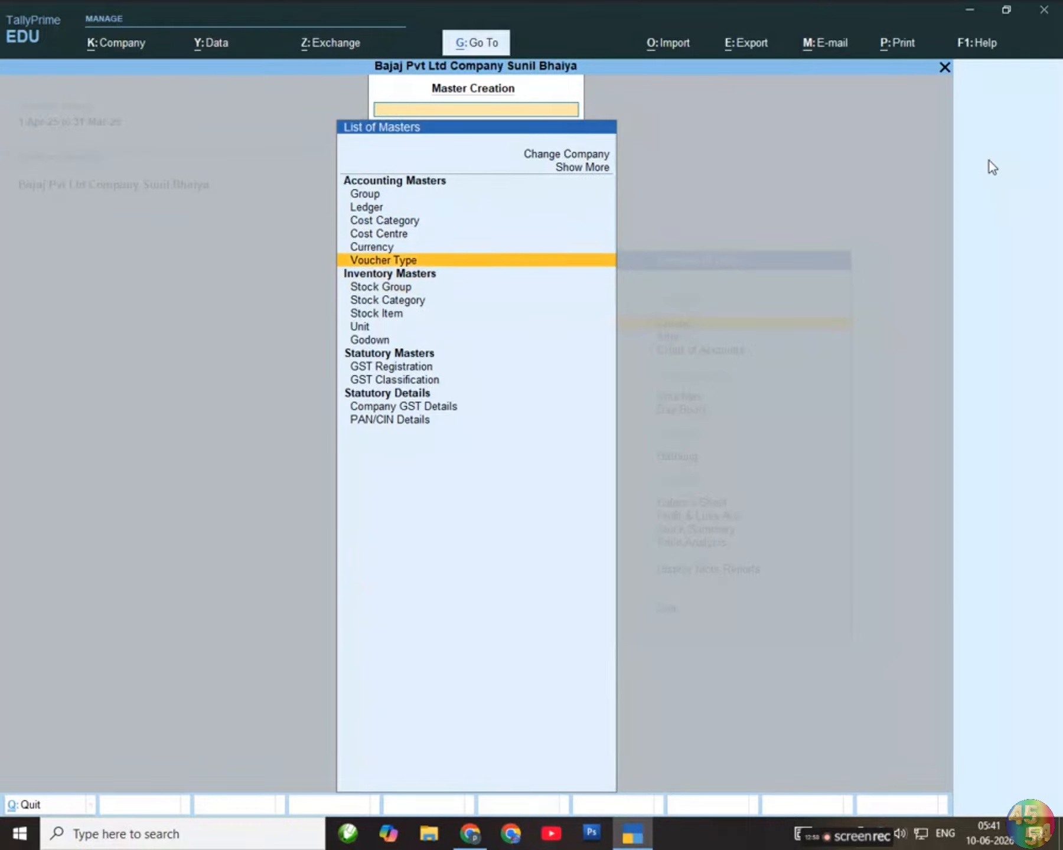
key(Up)
key(Up)
key(Up)
key(Up)
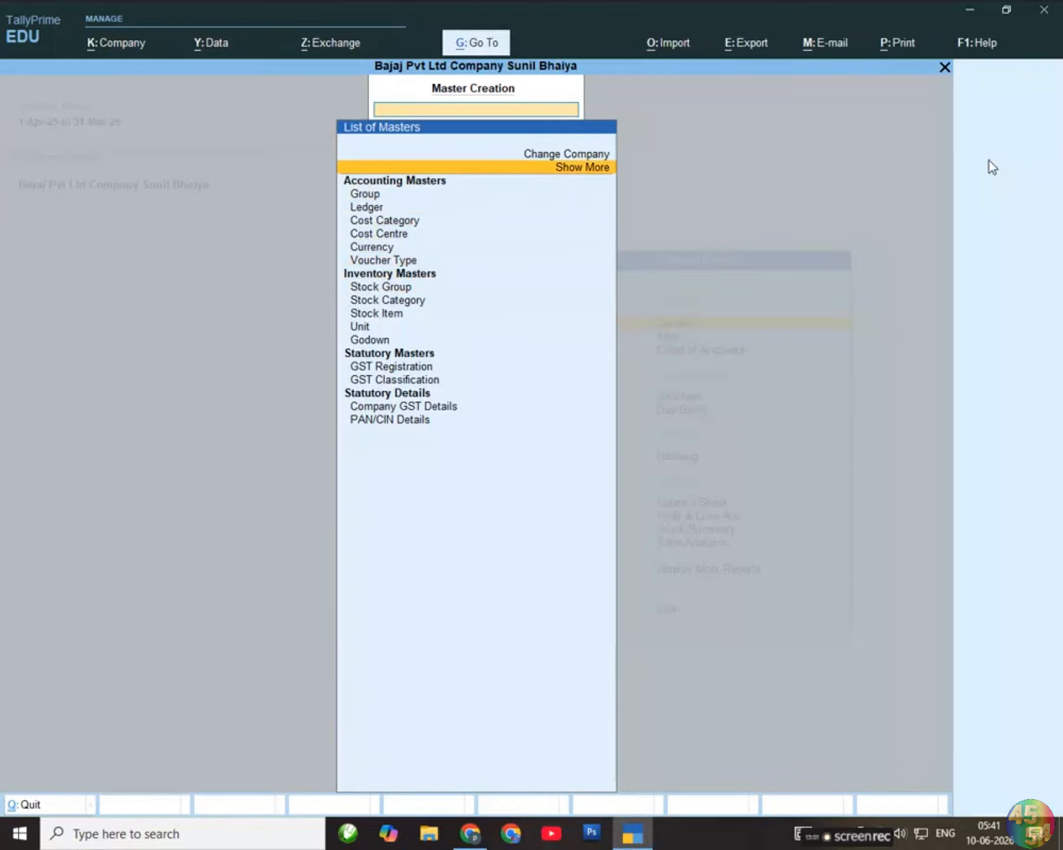
key(Return)
key(Down)
key(Down)
key(Down)
key(Down)
key(Up)
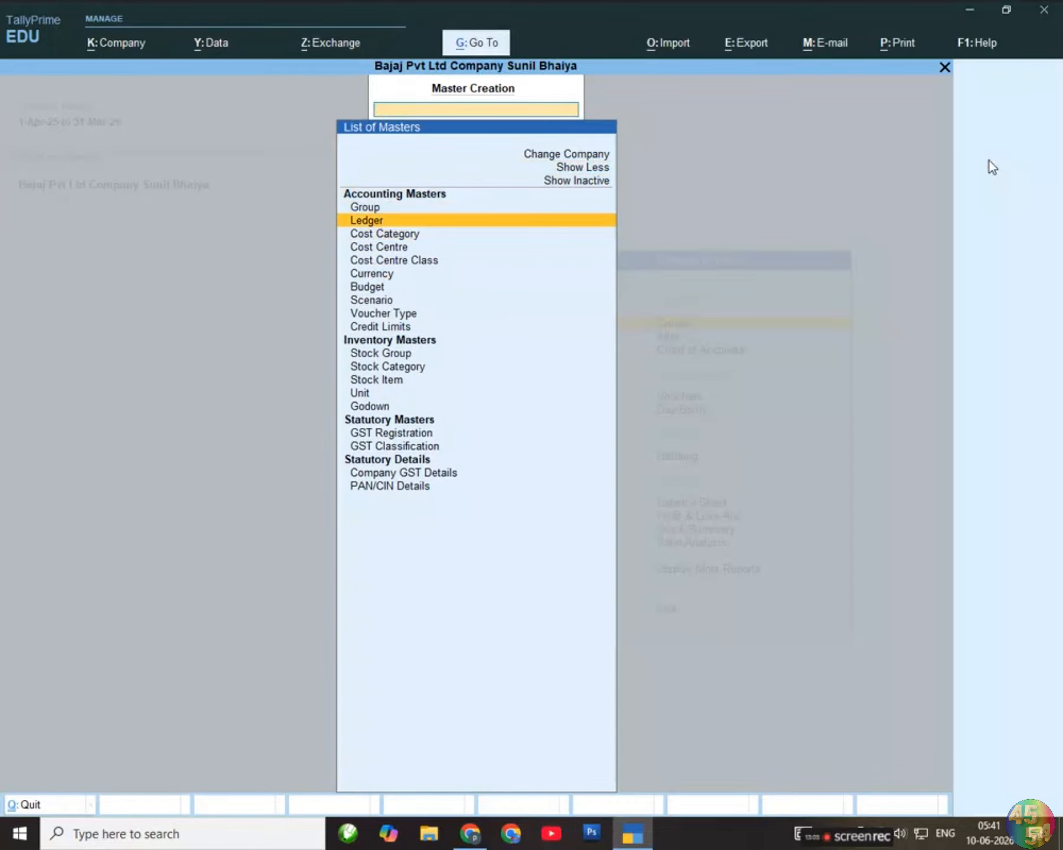
key(Return)
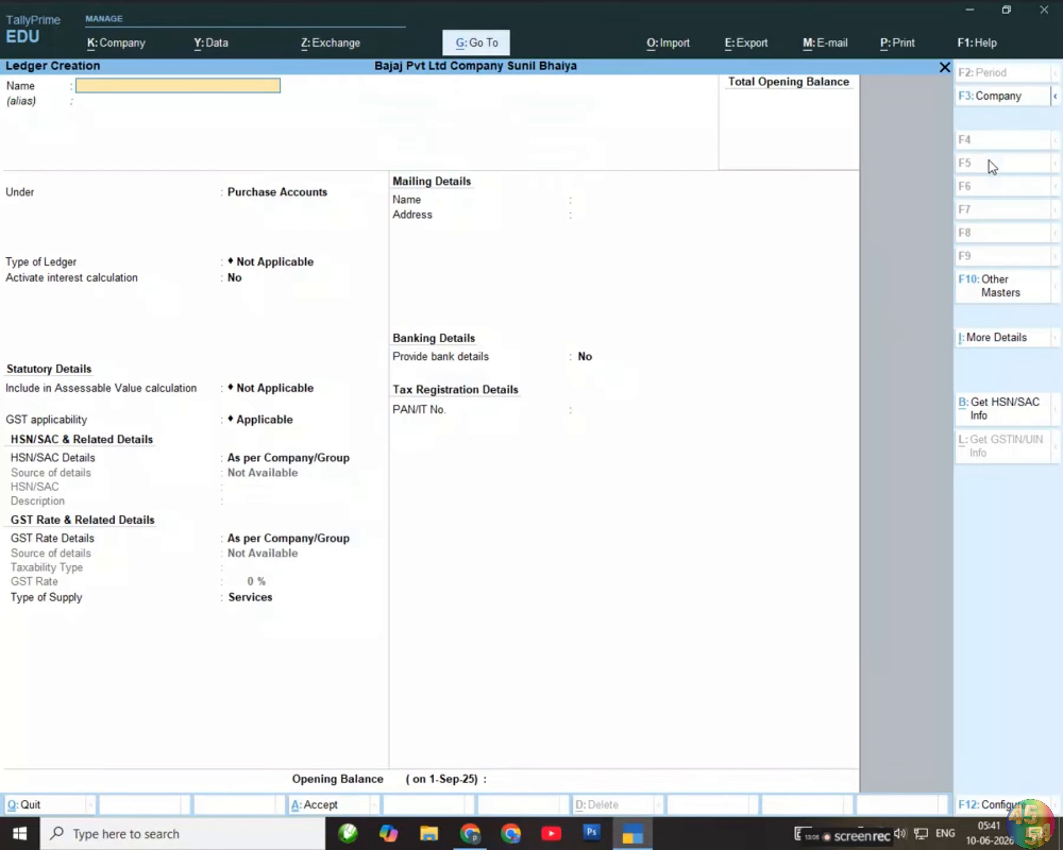
key(Escape)
key(Down)
key(Down)
key(Down)
key(Down)
key(Down)
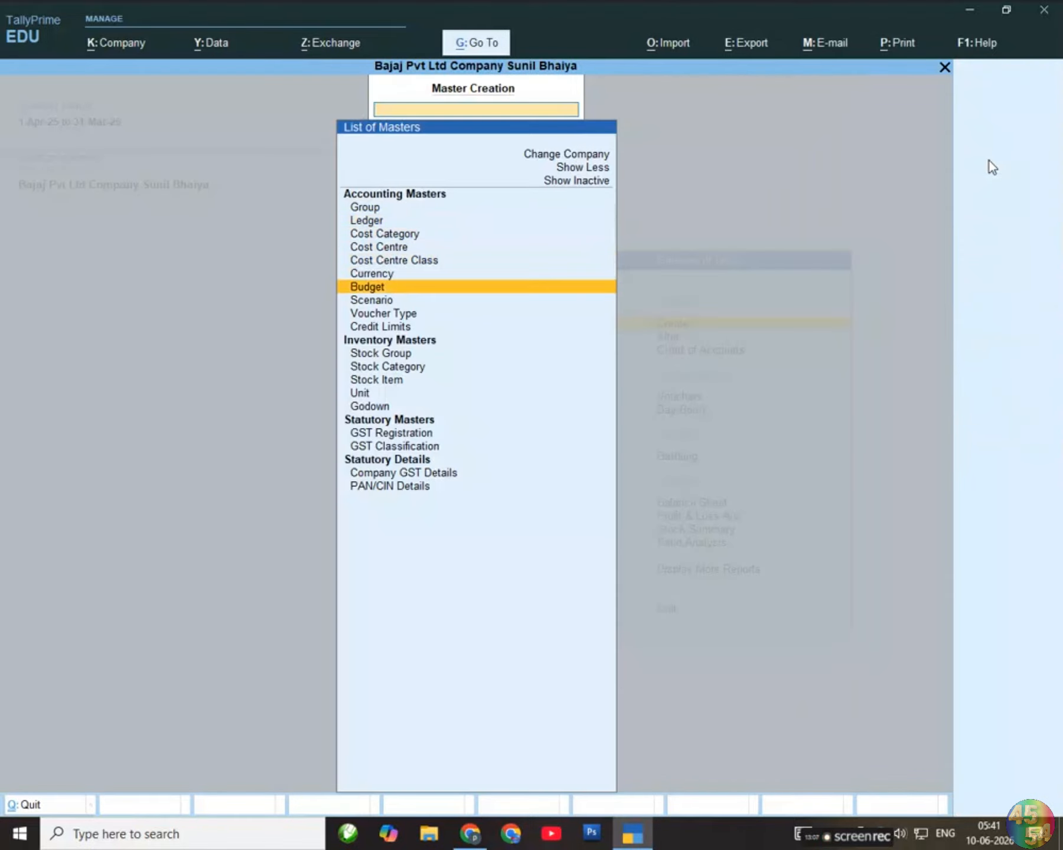
key(Down)
key(Down)
key(Return)
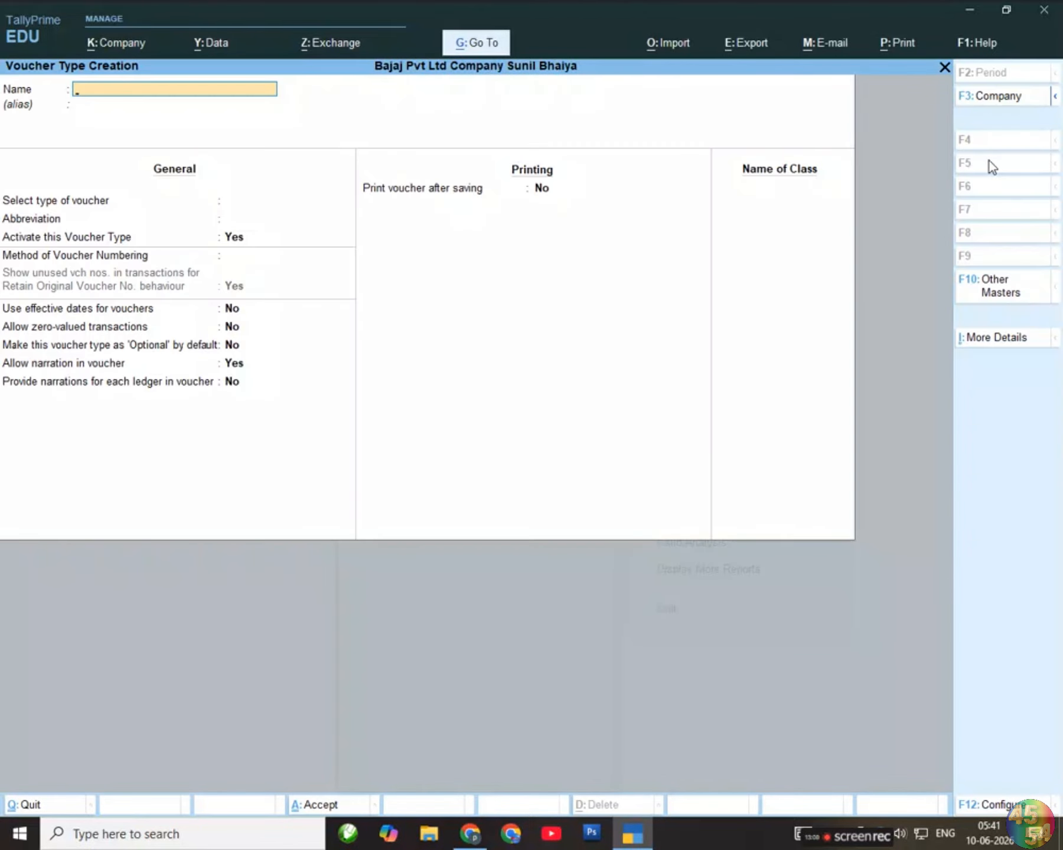
key(Escape)
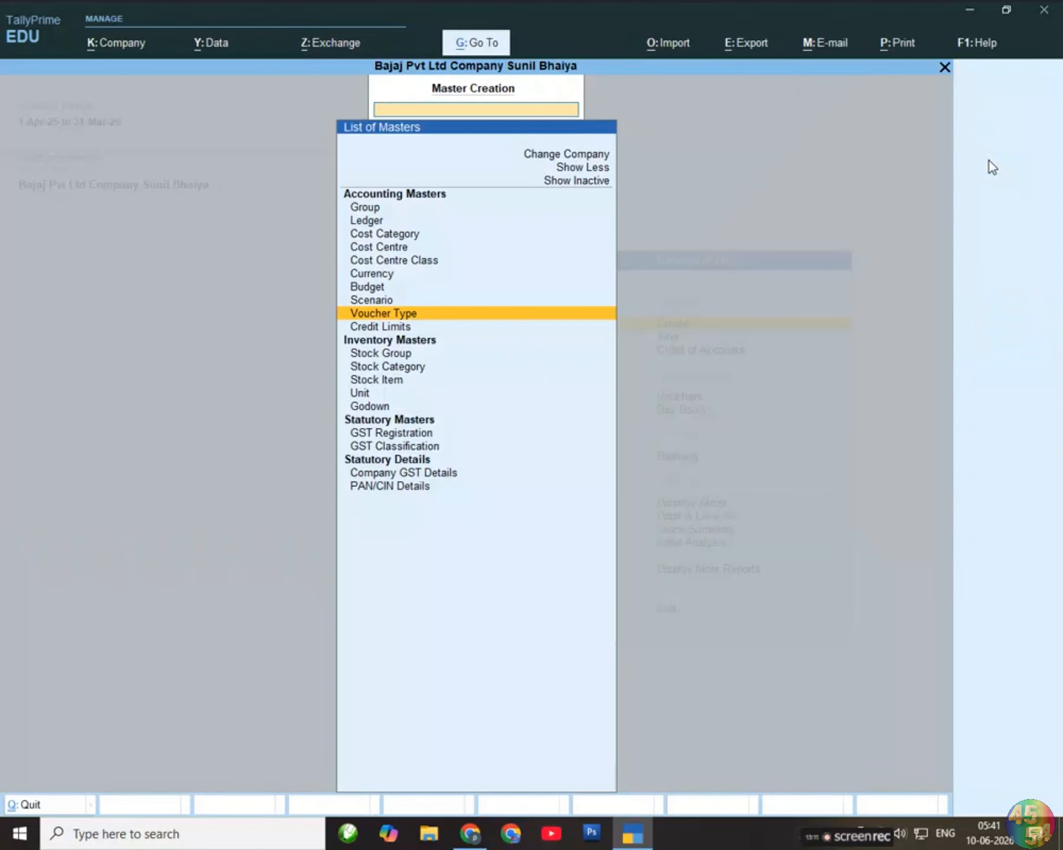
key(Escape)
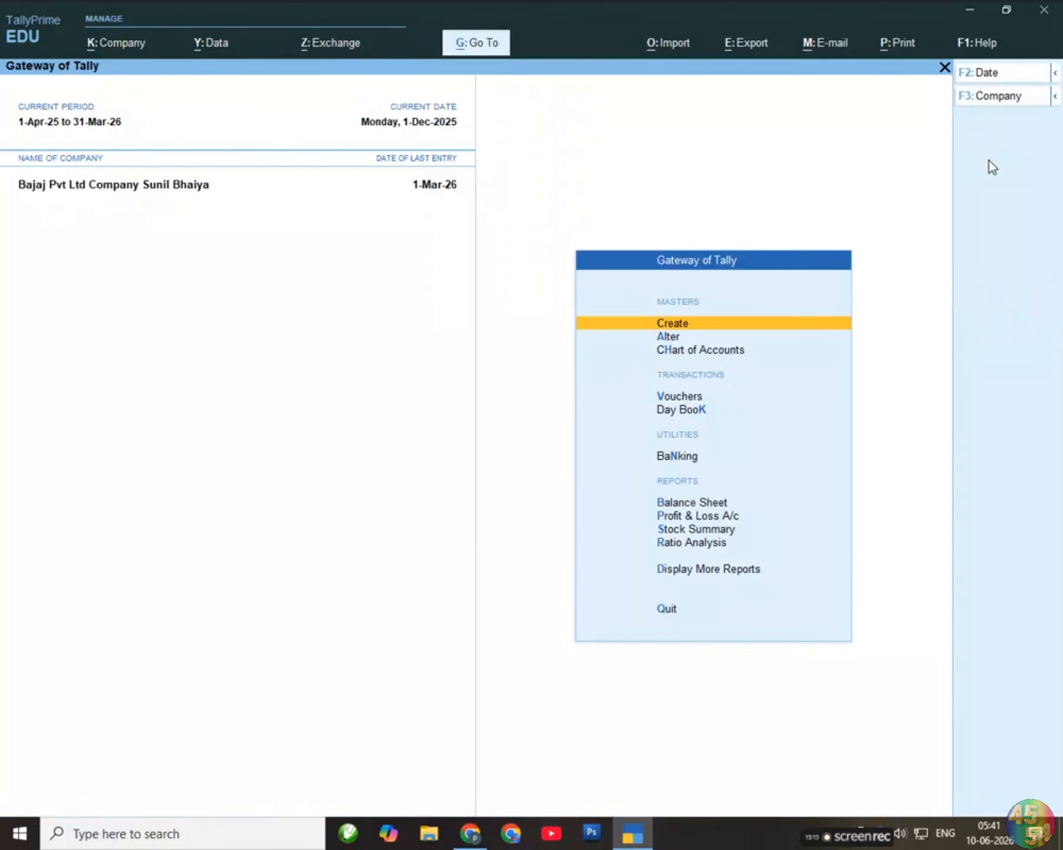
Expand the list of masters for alteration and open the Credit Note voucher type.
key(Down)
key(Return)
key(Up)
key(Up)
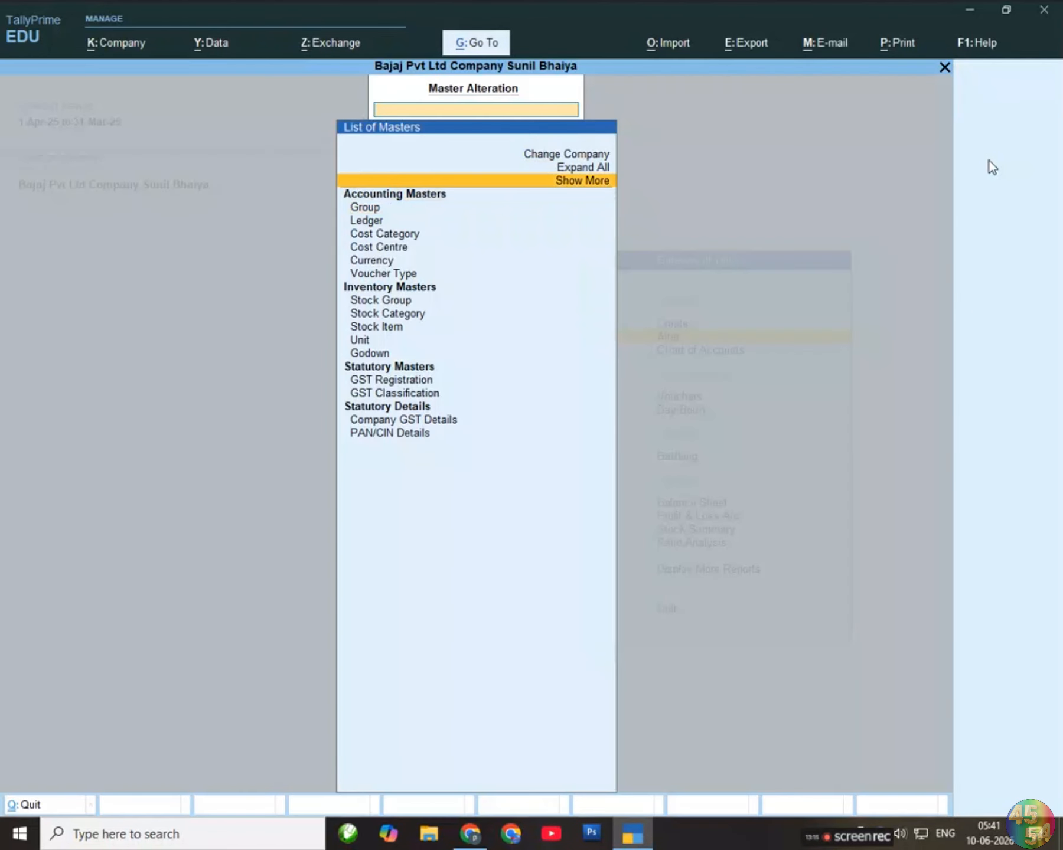
key(Return)
key(Down)
key(Down)
key(Down)
key(Down)
key(Down)
key(Down)
key(Down)
key(Down)
key(Down)
key(Down)
key(Down)
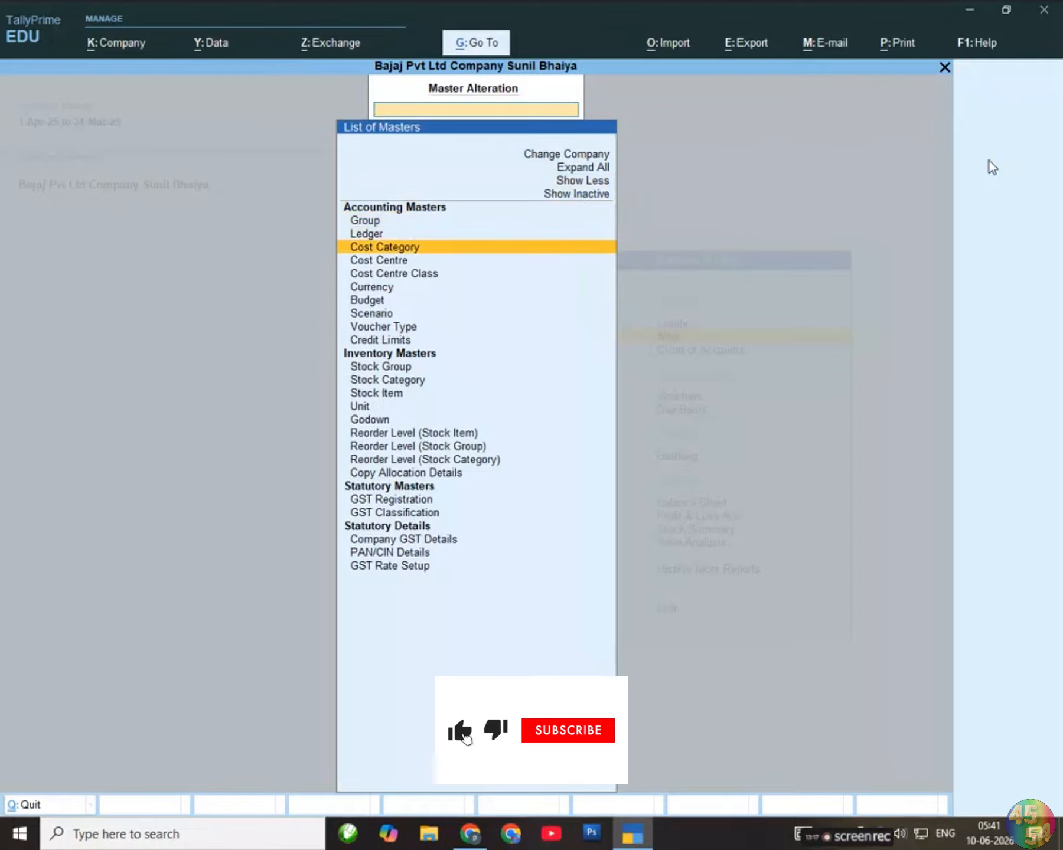
key(Return)
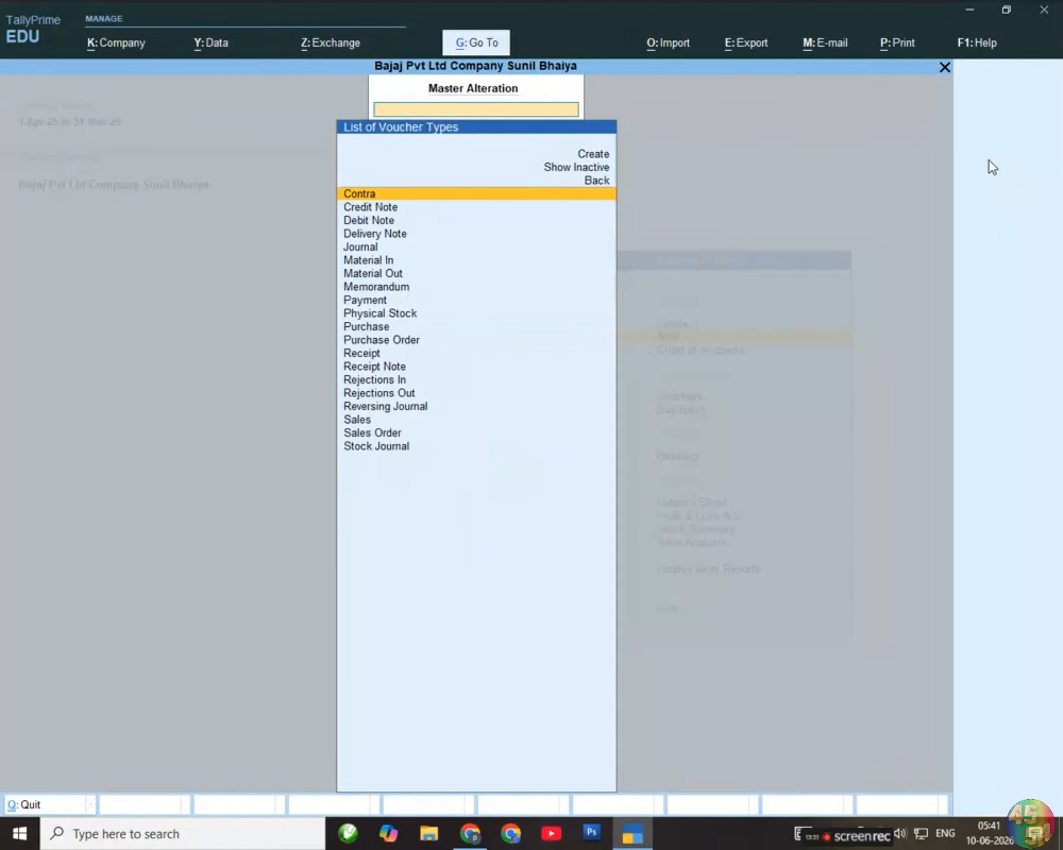
key(Down)
key(Down)
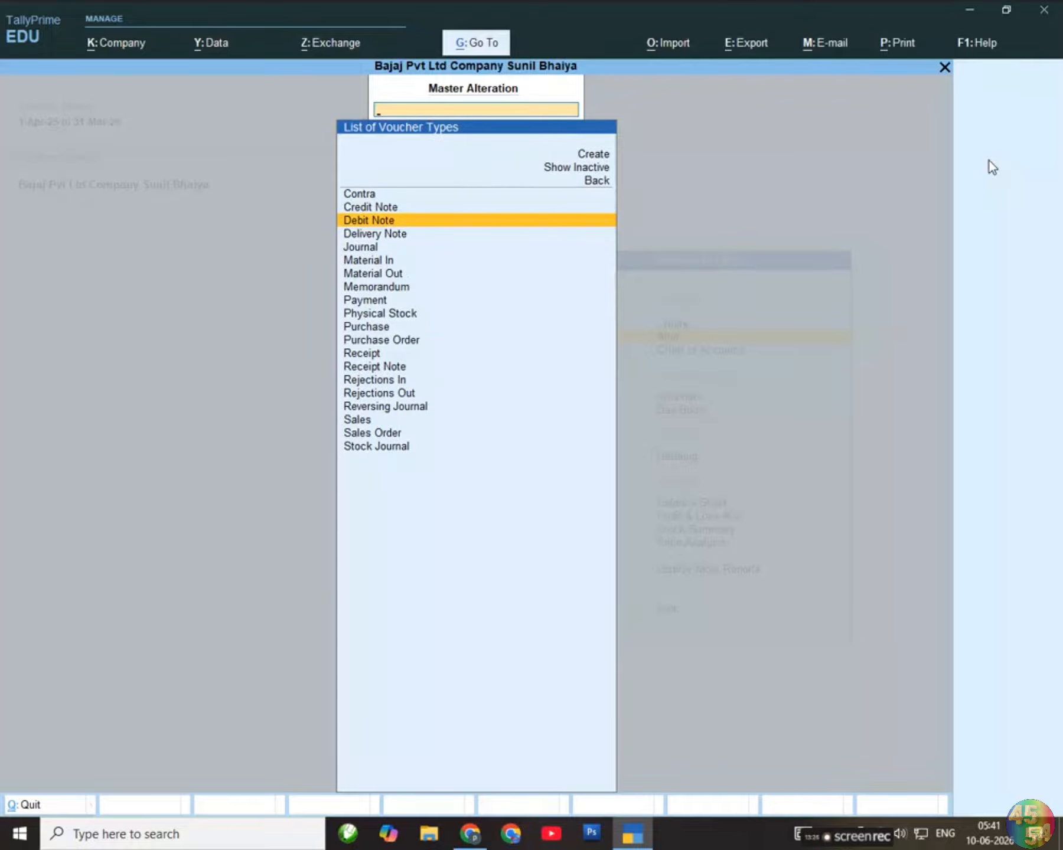
key(Up)
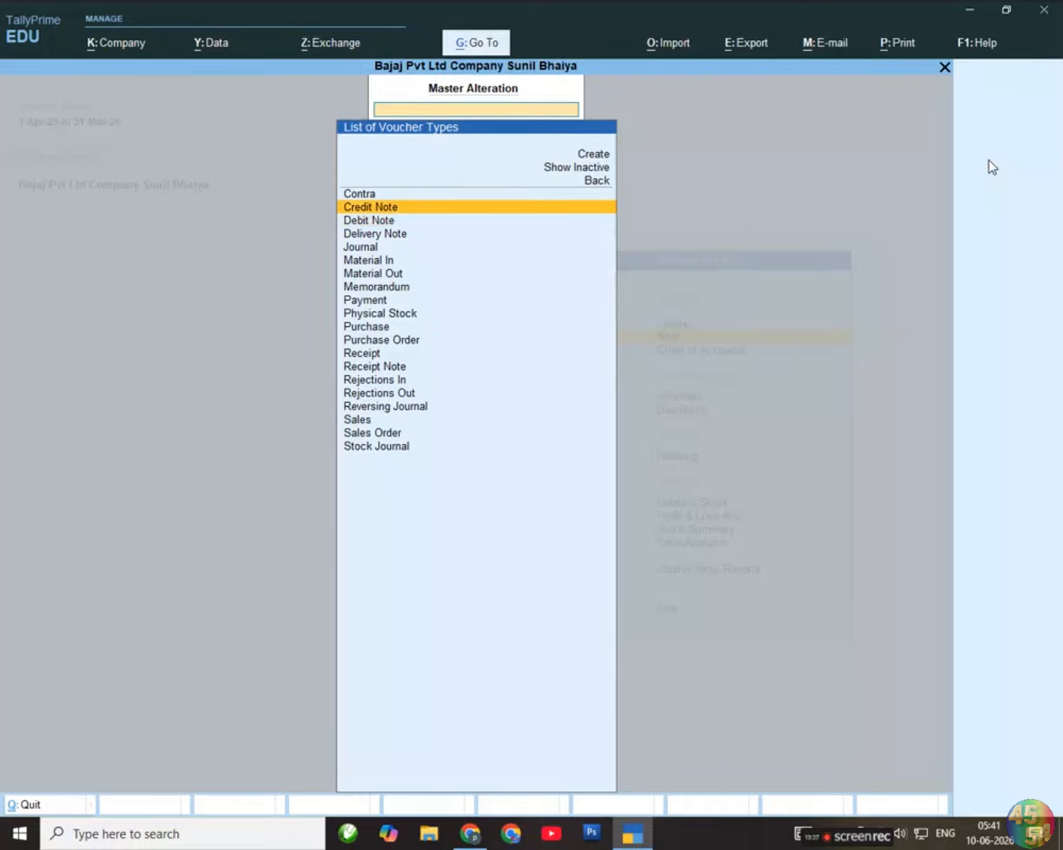
key(Return)
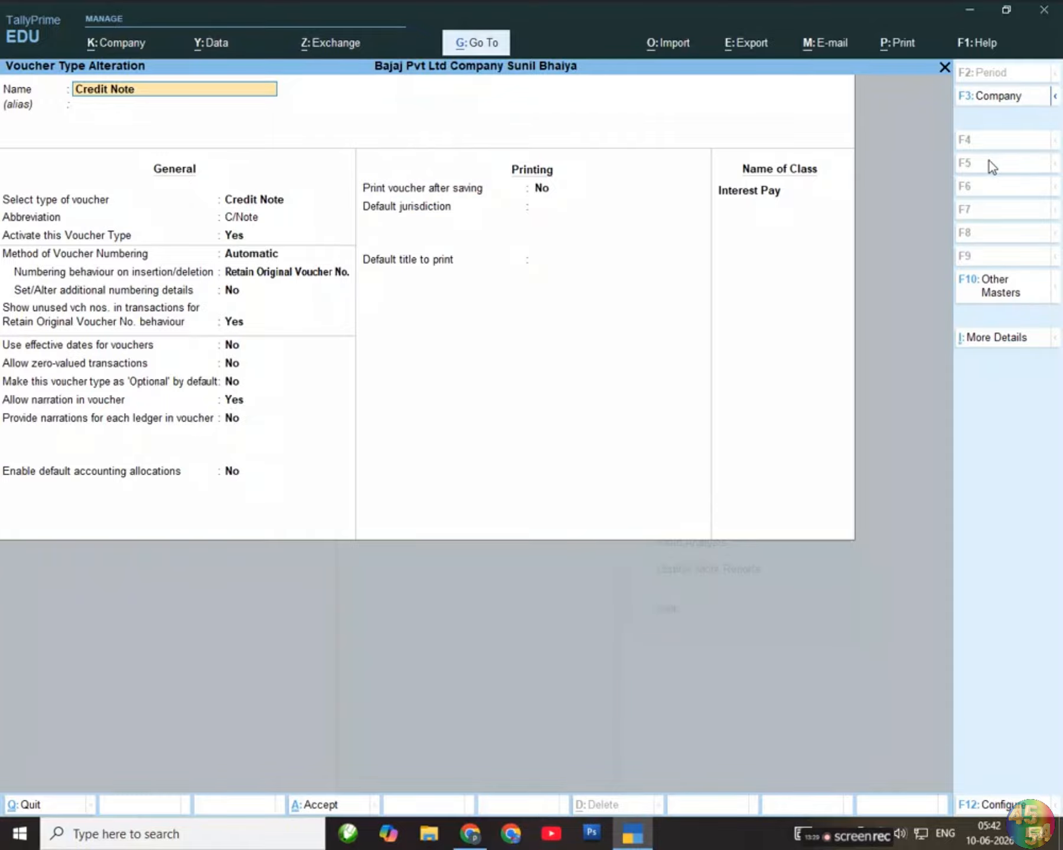
Rename the Credit Note voucher type as Interest Payable, keeping Automatic voucher numbering and its other general settings.
text(Interest Payable)
key(Return)
key(Return)
key(Return)
key(Return)
key(Return)
key(Return)
key(Return)
key(Return)
key(Return)
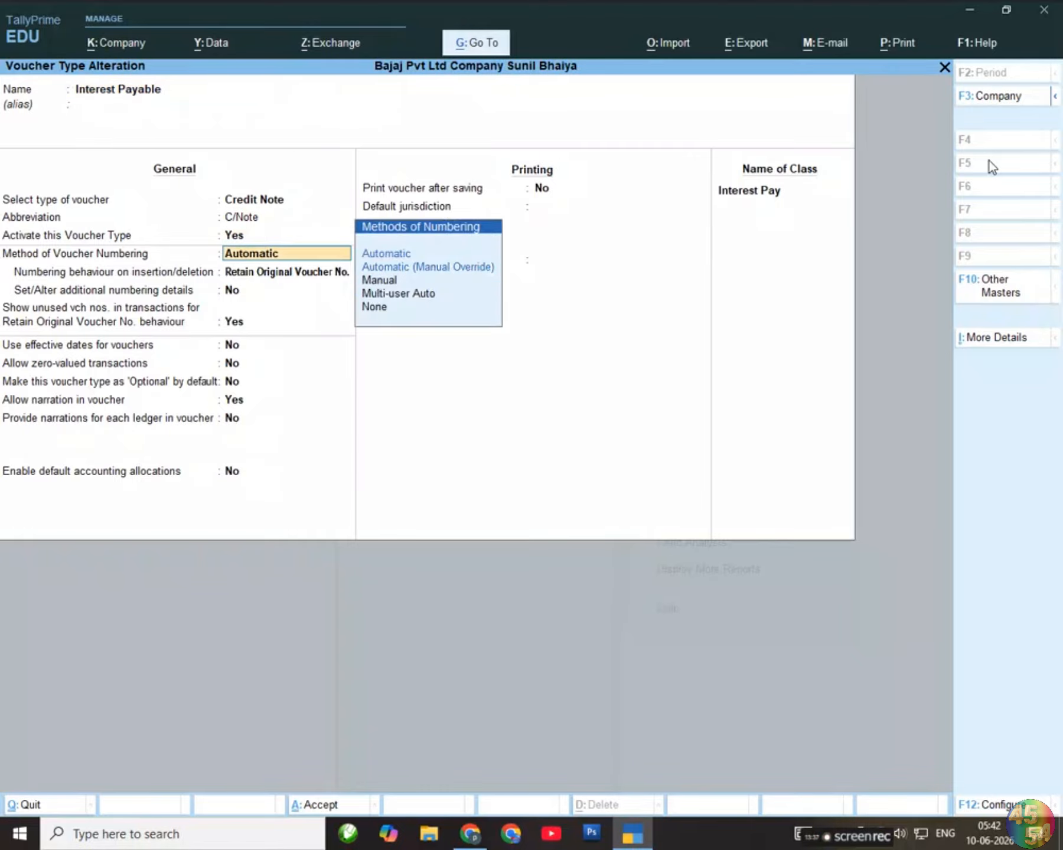
key(Return)
key(Return)
key(Return)
key(Return)
key(Return)
key(Return)
key(Return)
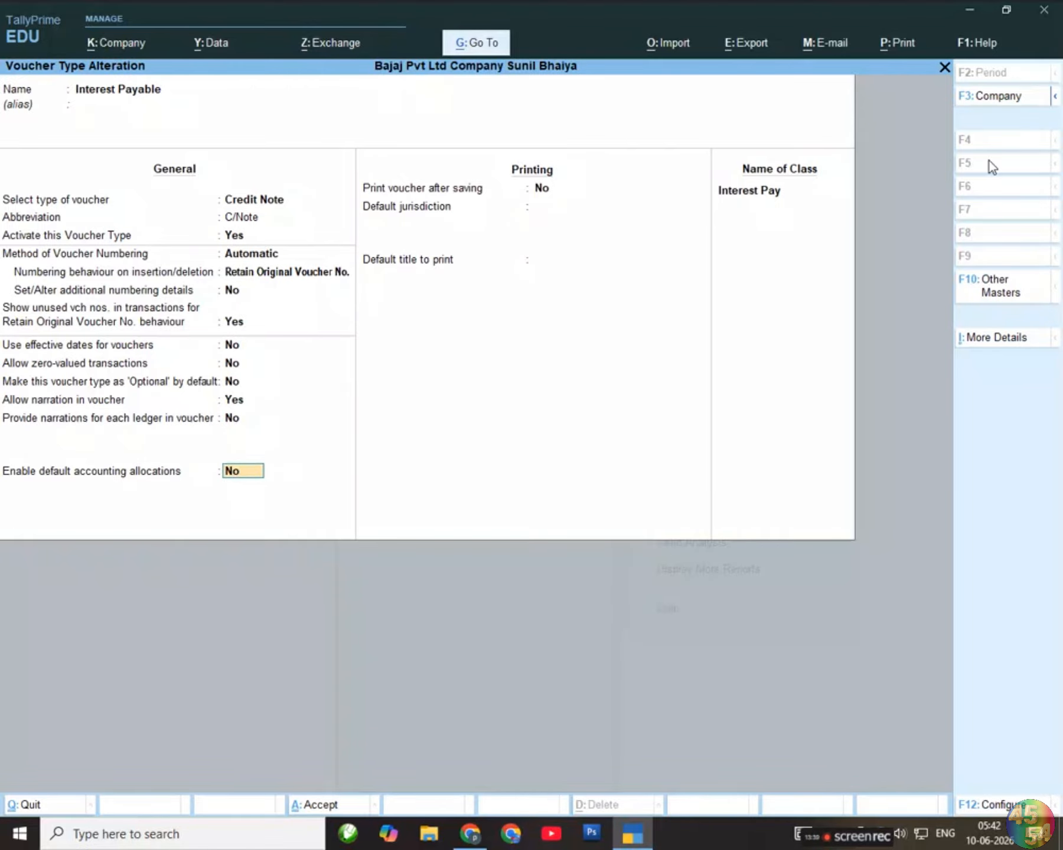
Keep the Interest Pay class enabled for interest accounting, save the voucher type, and return to the Gateway of Tally.
key(Return)
key(Return)
key(Return)
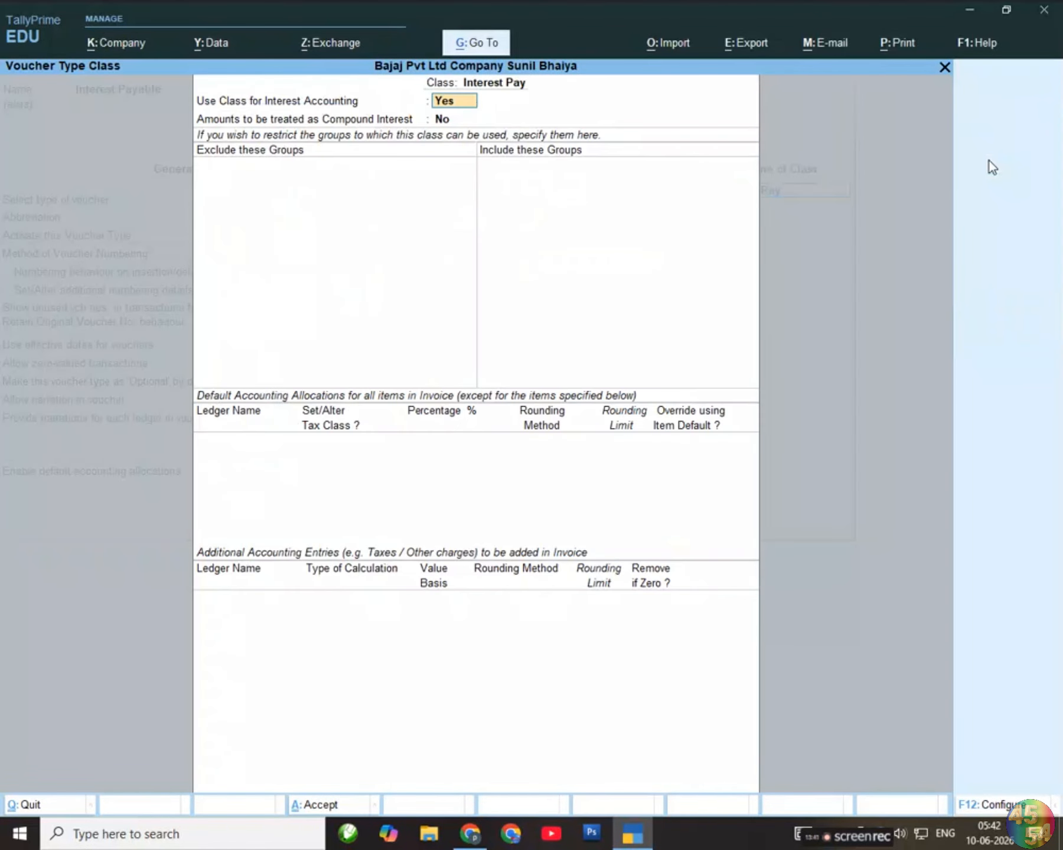
key(Up)
key(Return)
key(Return)
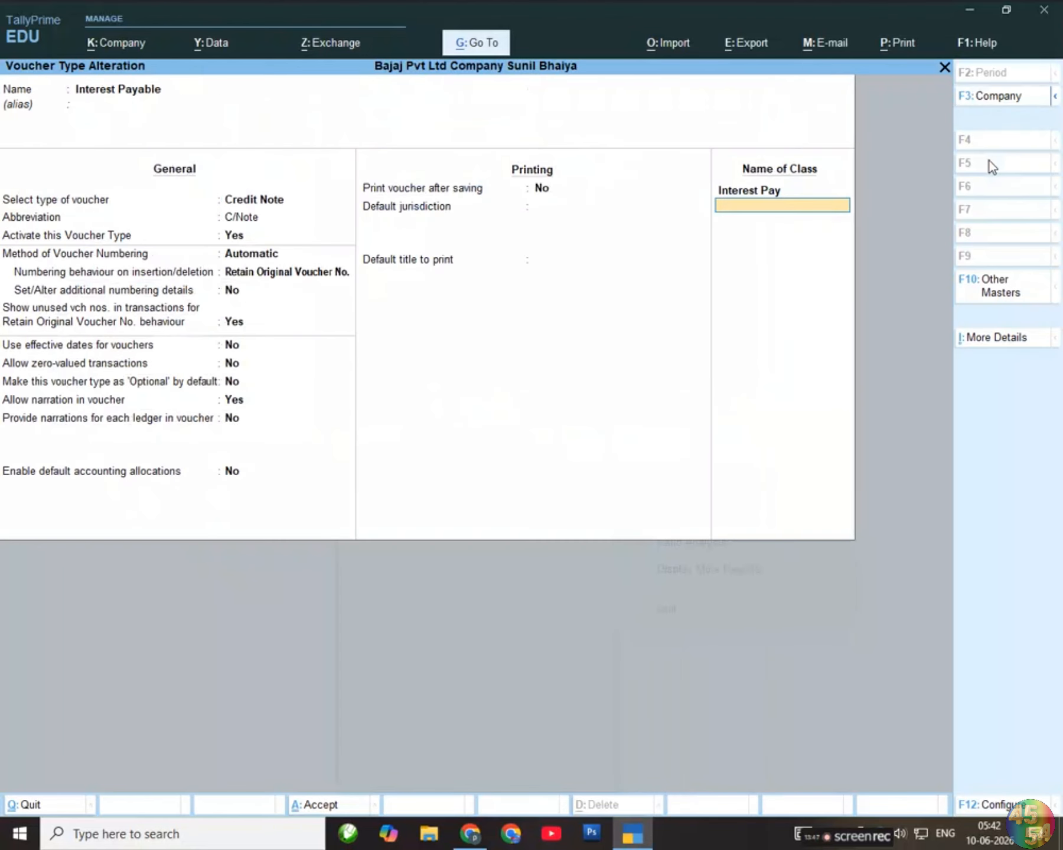
key(Return)
key(Return)
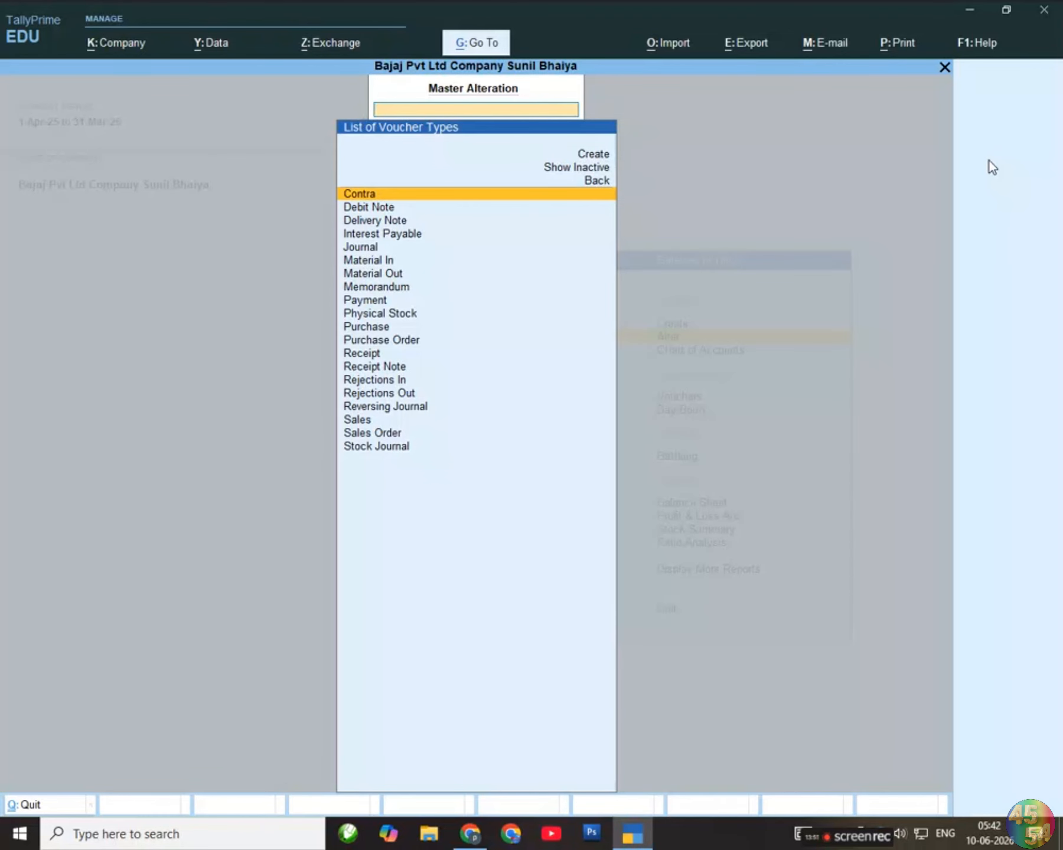
key(Escape)
key(Escape)
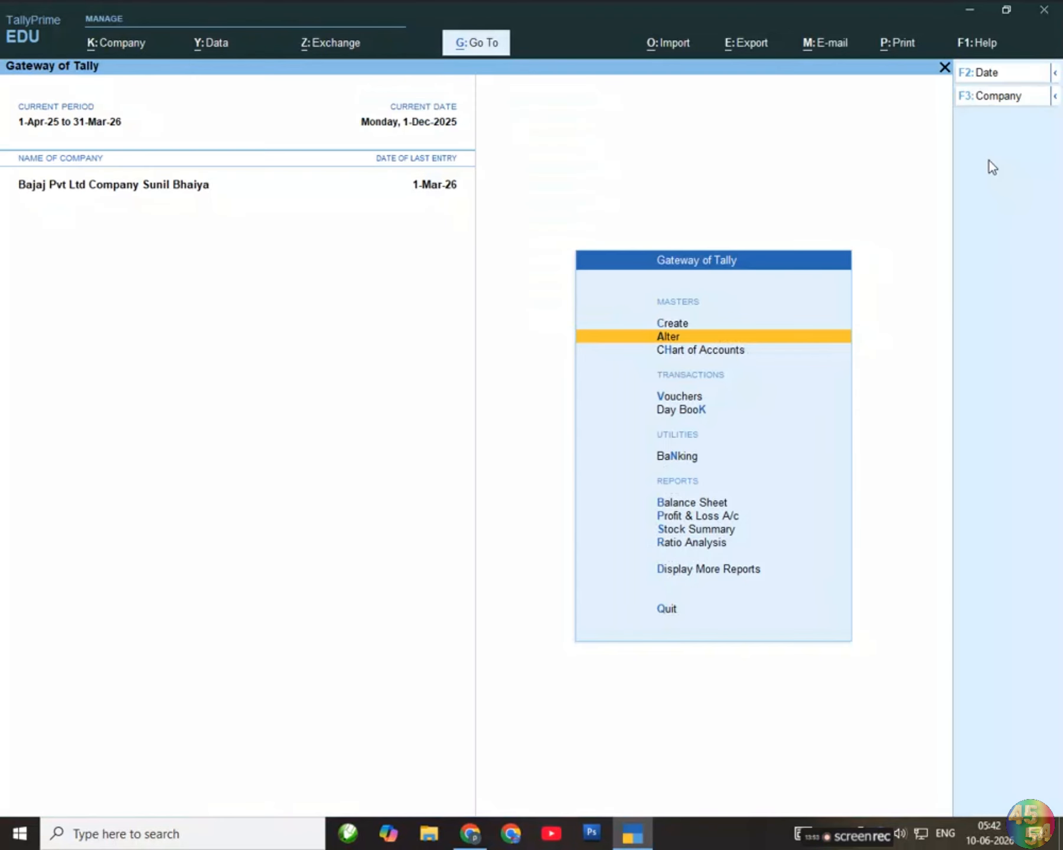
Start a new accounting voucher of type Interest Payable using its Interest Pay class.
key(Down)
key(Down)
key(Return)
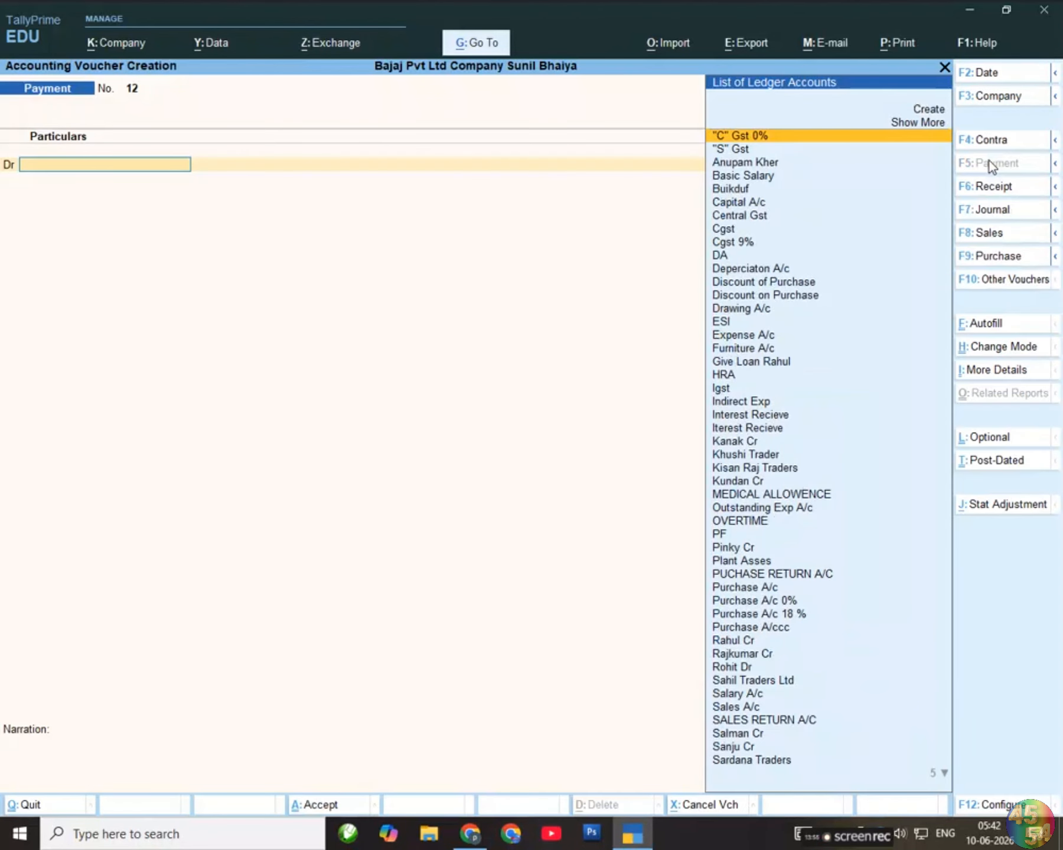
click(999, 281)
key(Up)
key(Up)
key(Up)
key(Up)
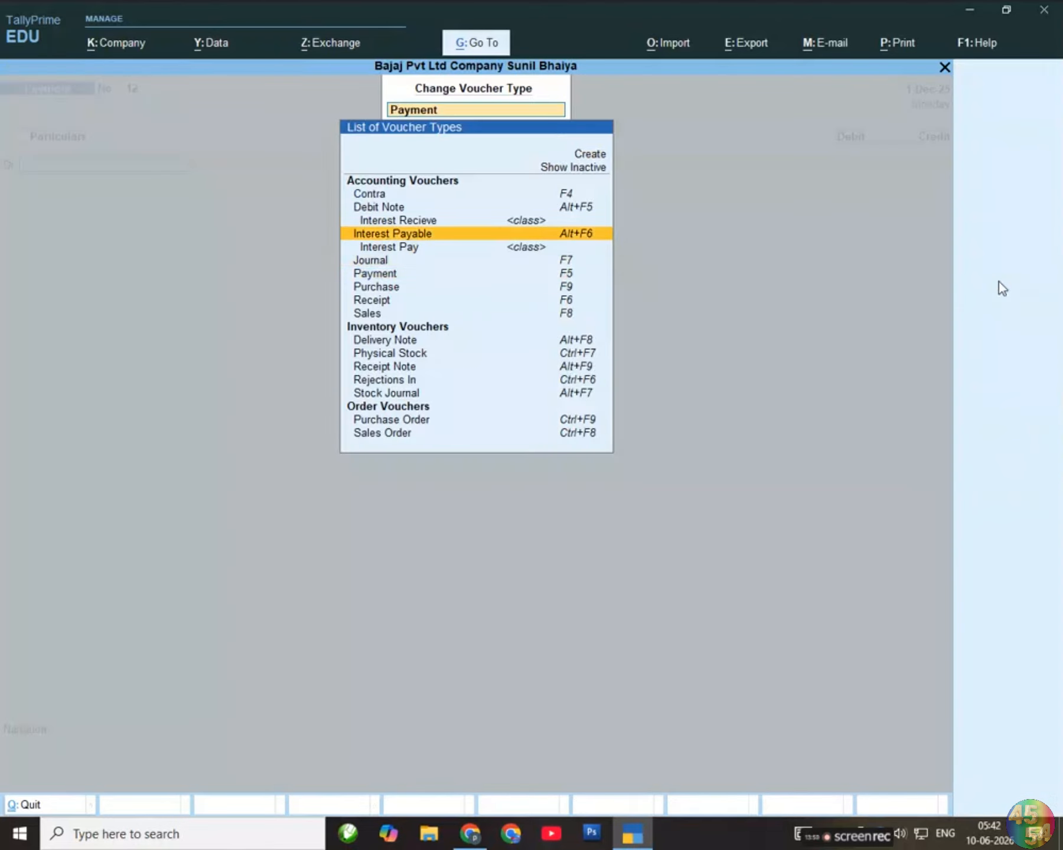
key(Down)
key(Down)
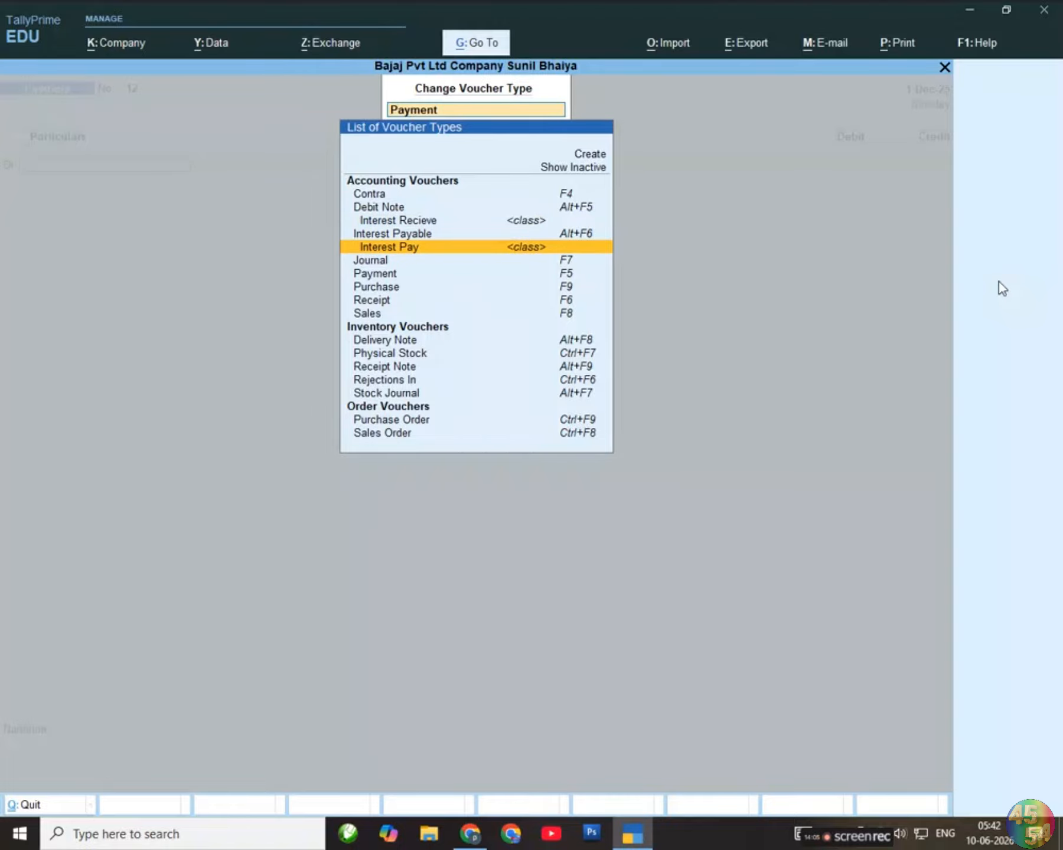
key(Return)
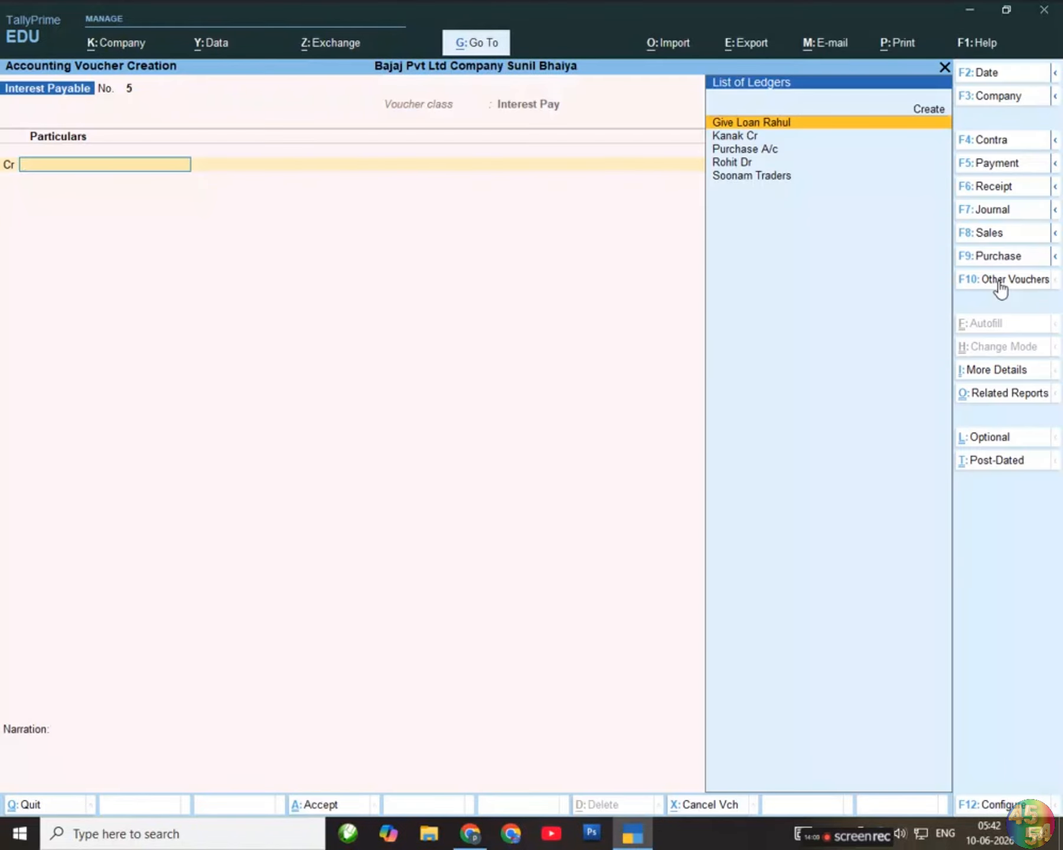
Review the Debit Note and Interest Payable voucher types with their classes, and select the Interest Pay class again.
click(1002, 283)
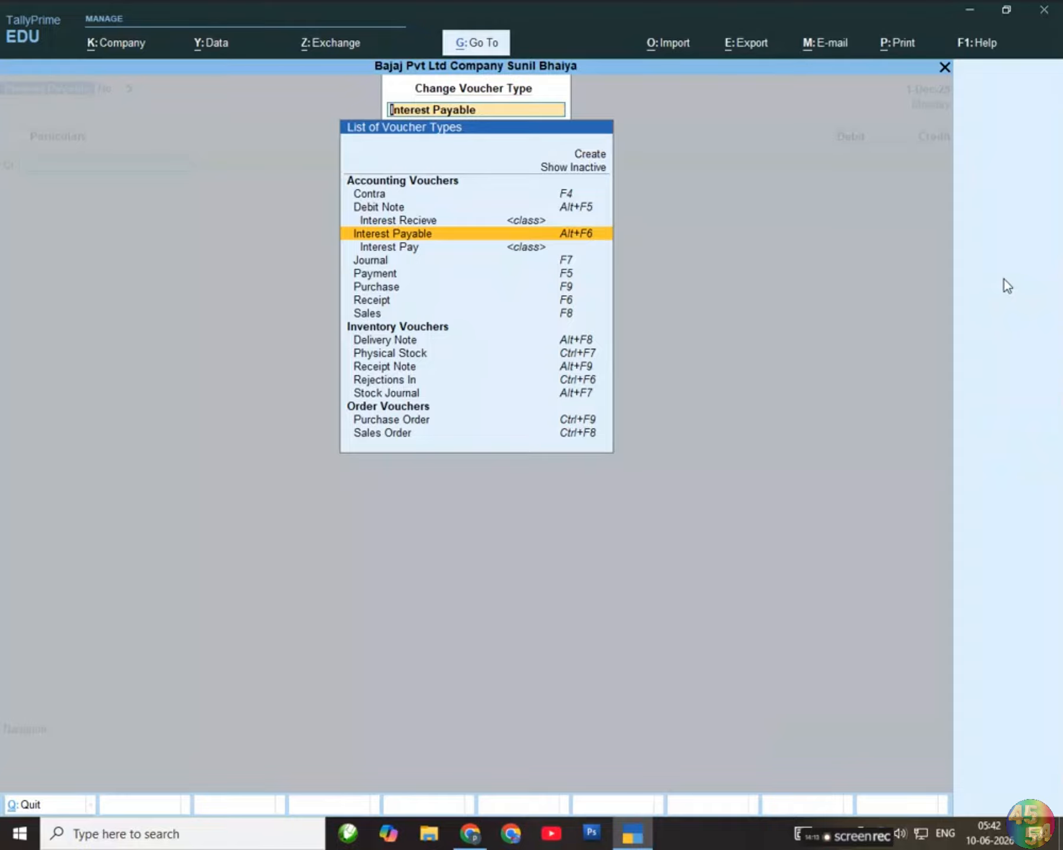
key(Down)
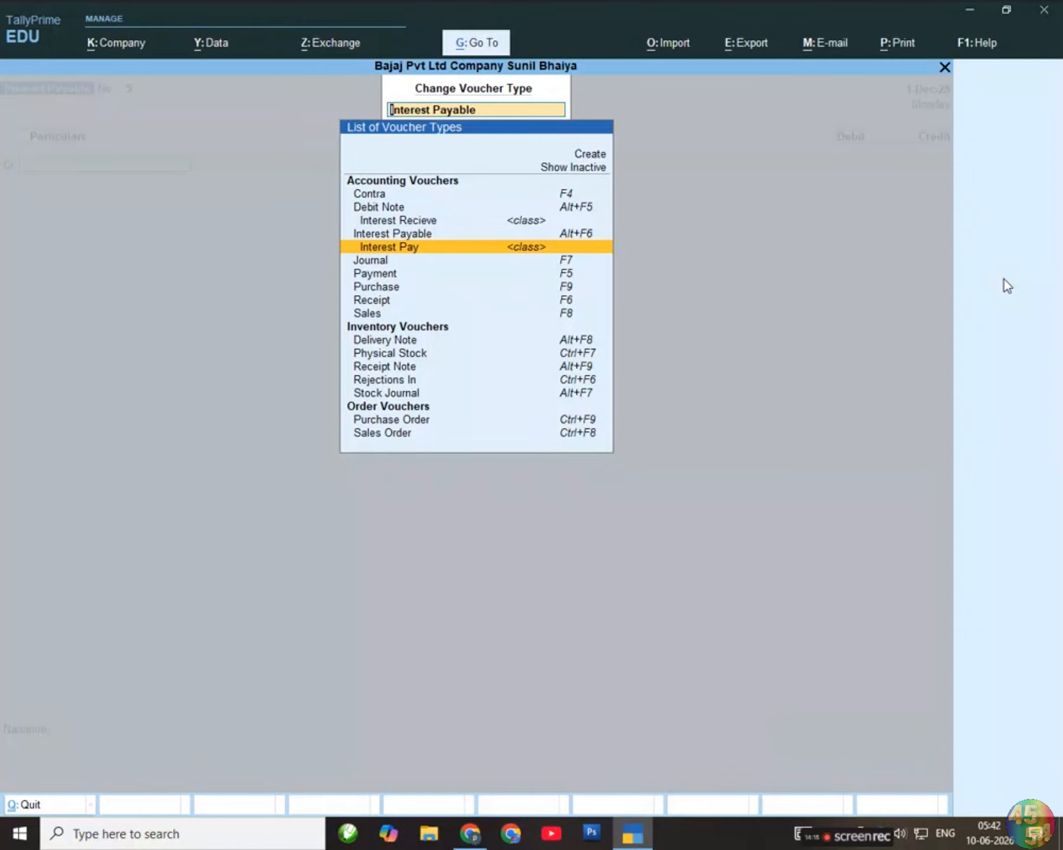
key(Up)
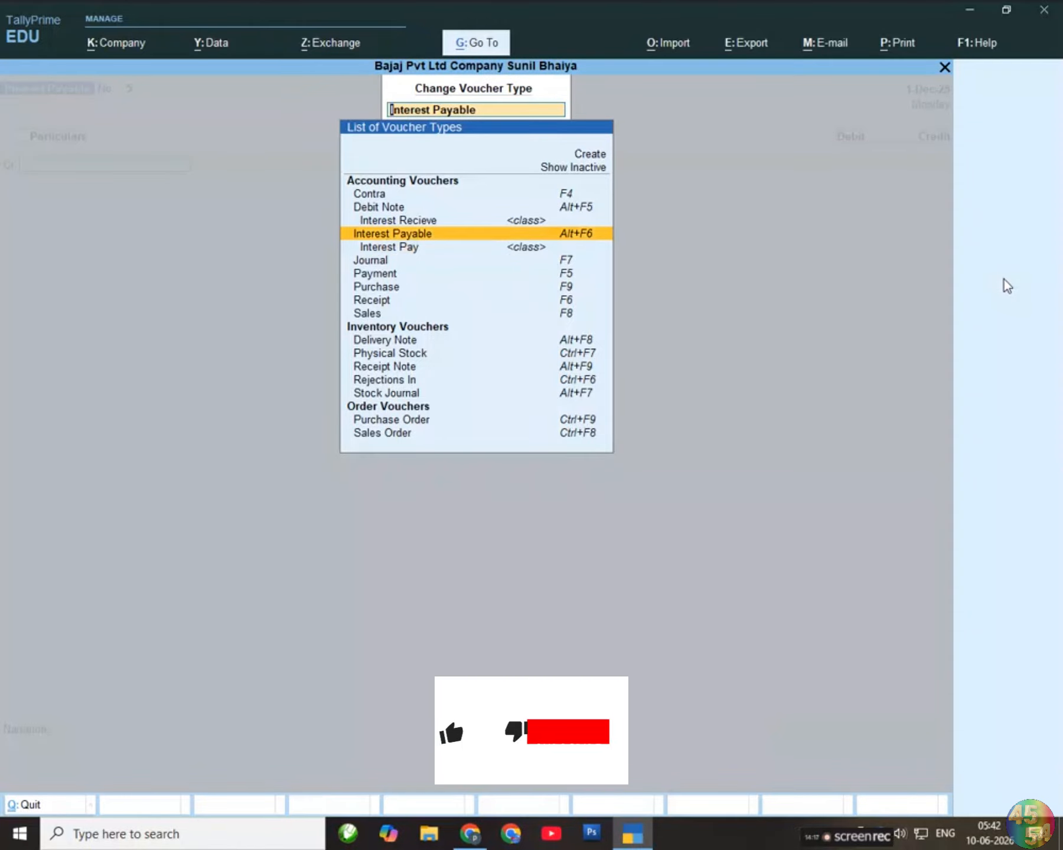
key(Down)
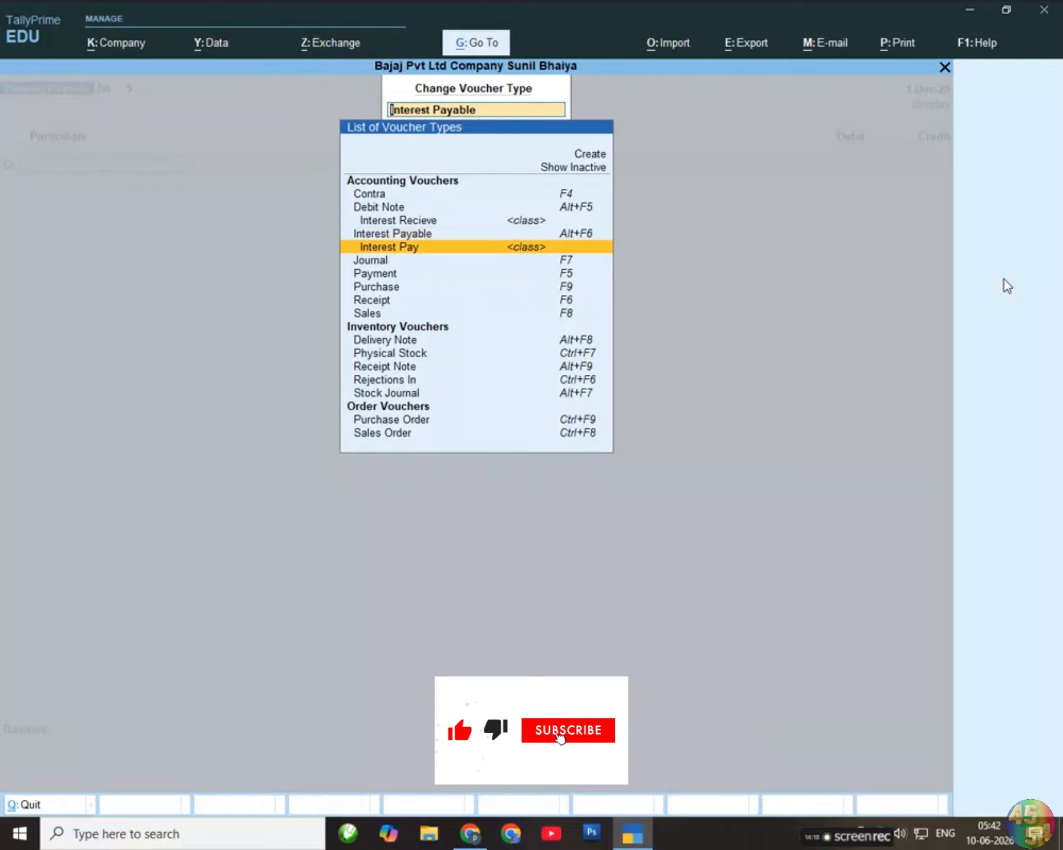
key(Up)
key(Up)
key(Up)
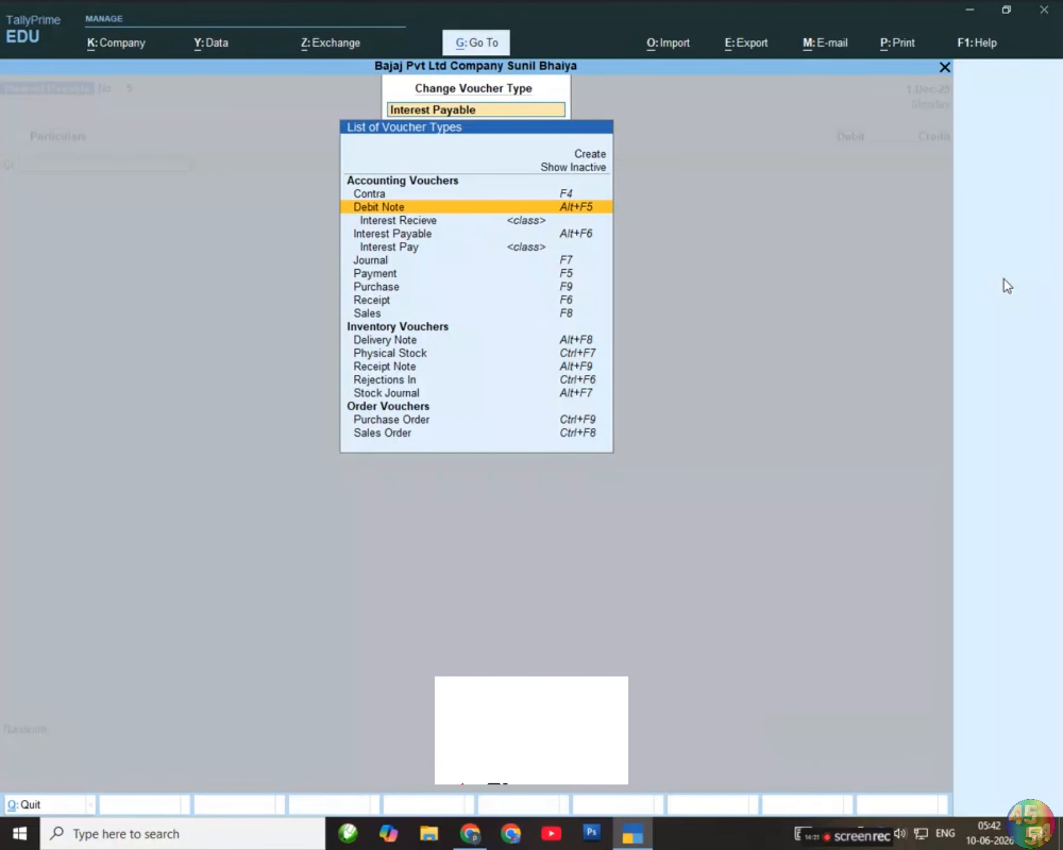
key(Down)
key(Up)
key(Up)
key(Down)
key(Down)
key(Down)
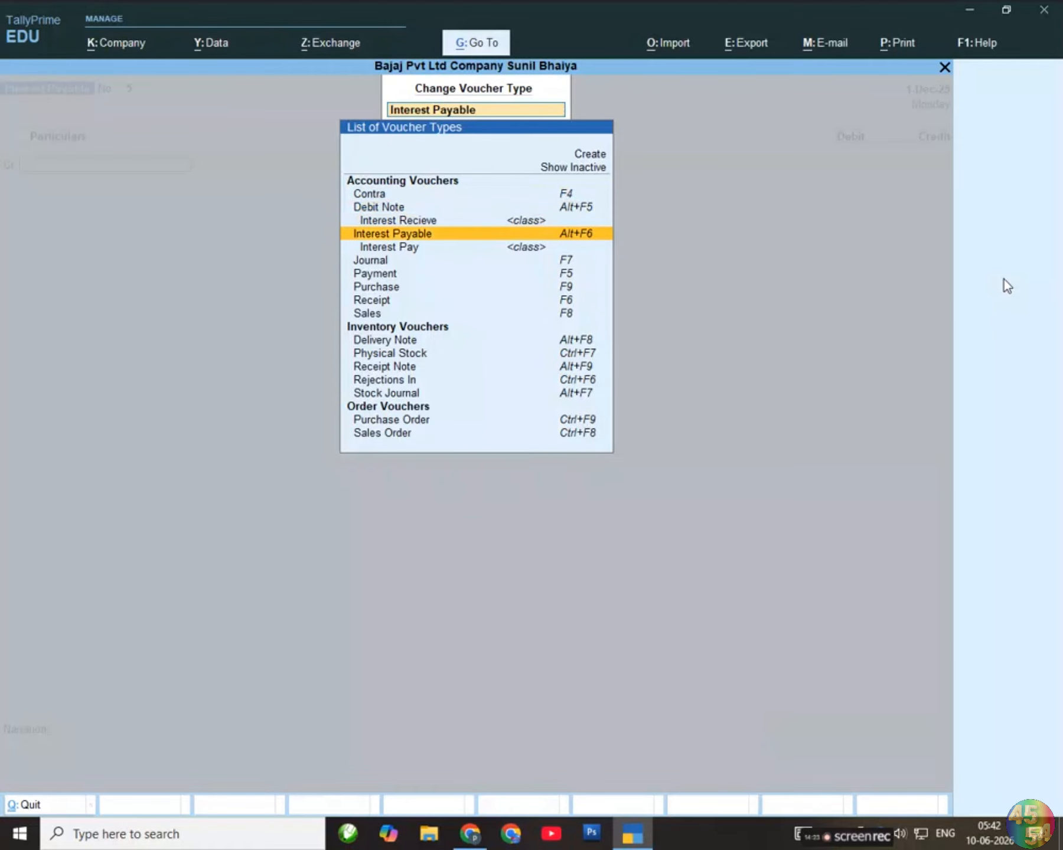
key(Down)
key(Up)
key(Down)
key(Return)
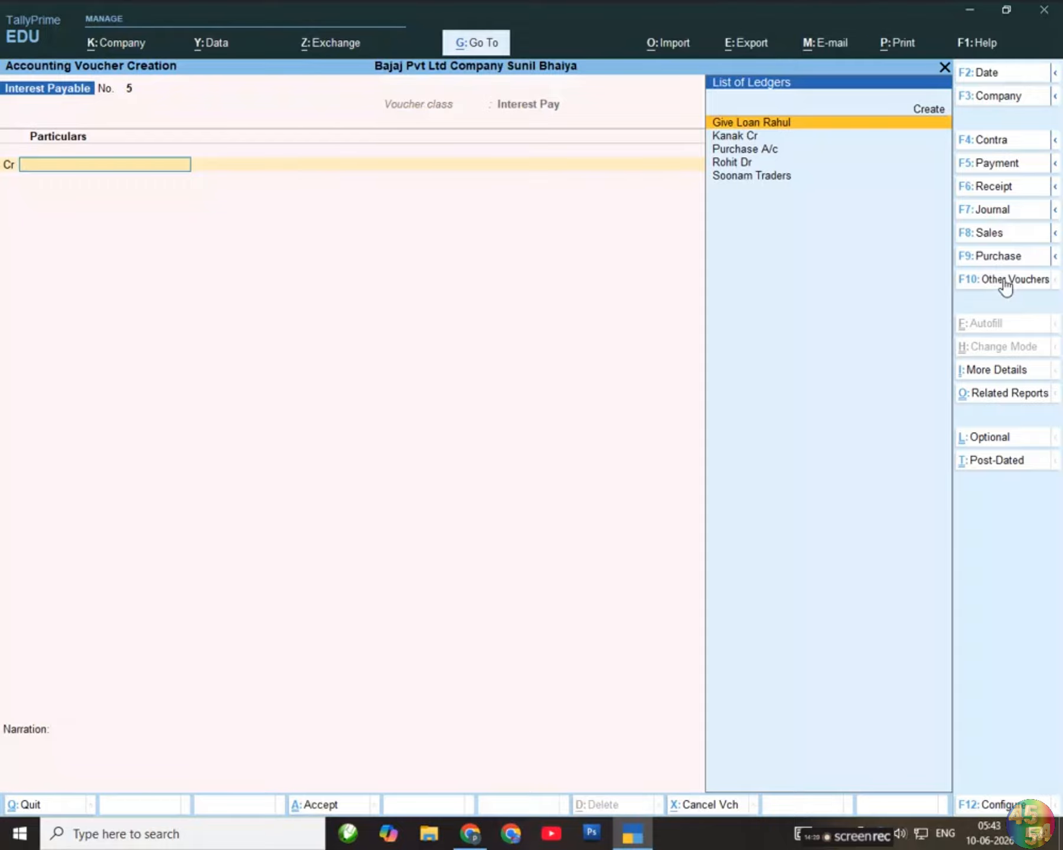
Credit Soonam Traders in the voucher and select interest bill 012 in its interest details.
key(Down)
key(Down)
key(Down)
key(Down)
key(Return)
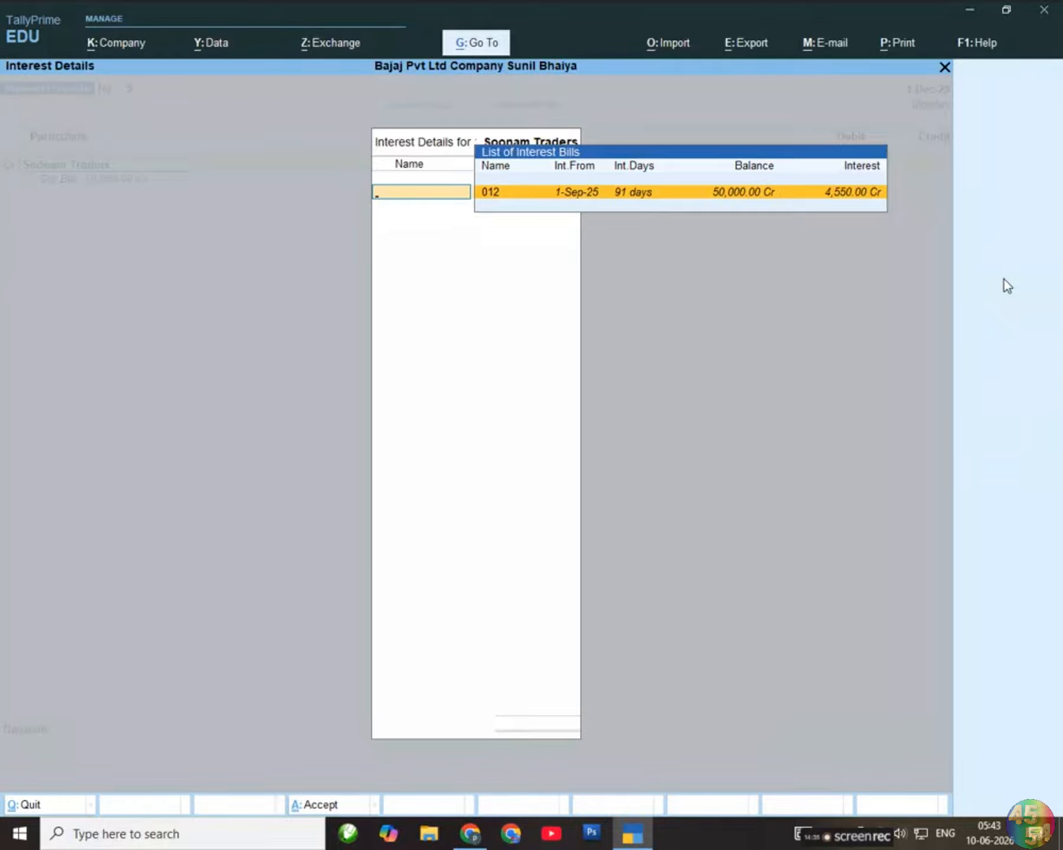
key(Return)
key(Return)
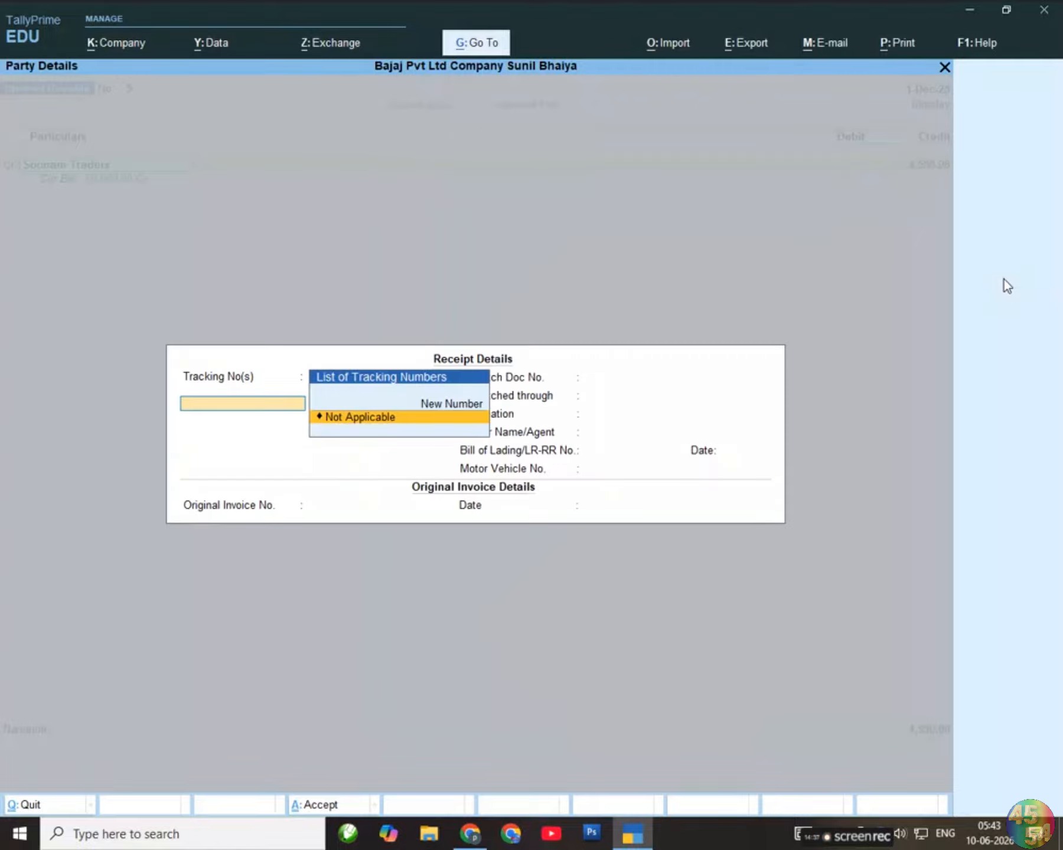
Accept the receipt details with tracking number Not Applicable and the default party details, and quit the voucher without saving it.
key(Return)
key(Return)
key(Return)
key(Return)
key(Return)
key(Return)
key(Return)
key(Return)
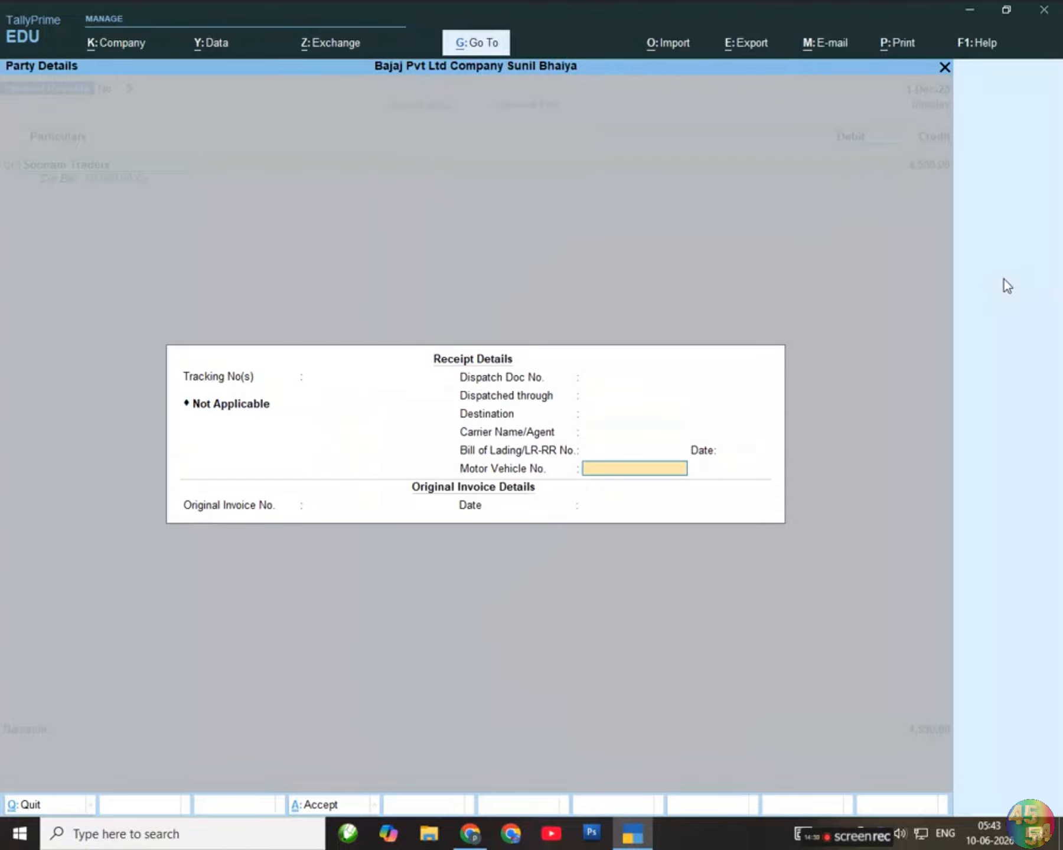
key(Return)
key(Return)
key(Return)
key(Return)
key(Return)
key(Return)
key(Return)
key(Return)
key(Return)
key(Return)
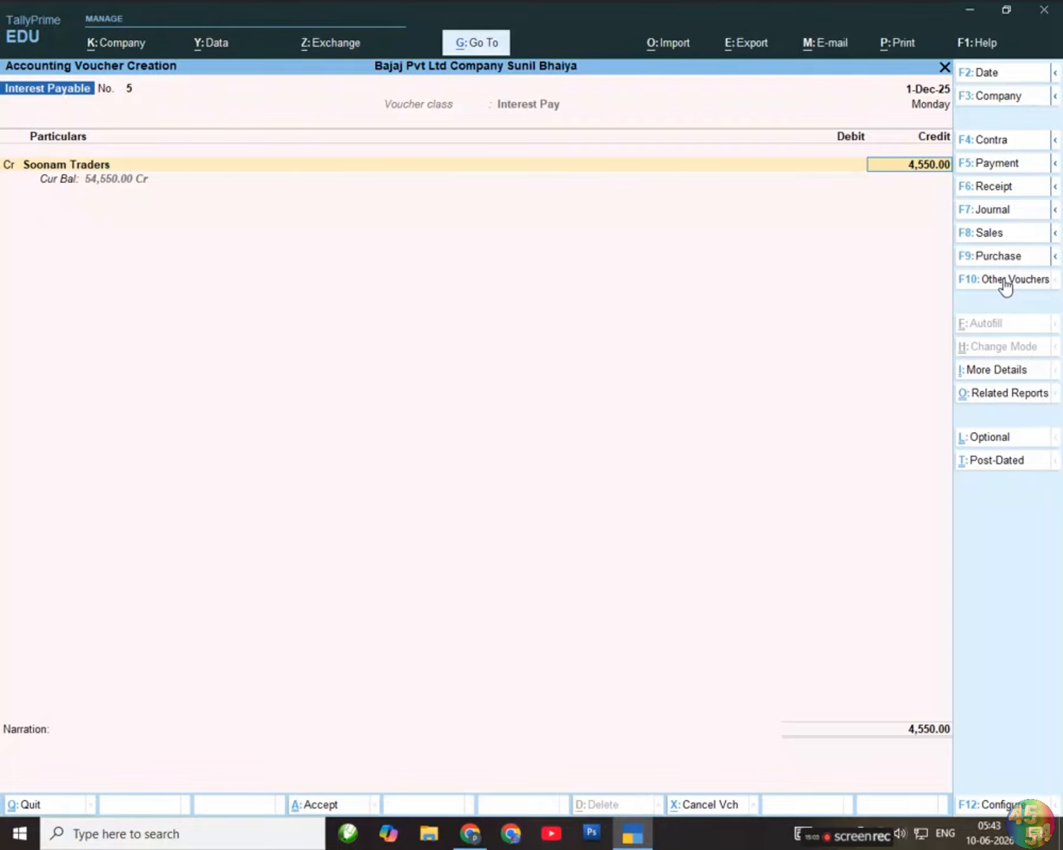
key(Escape)
key(Escape)
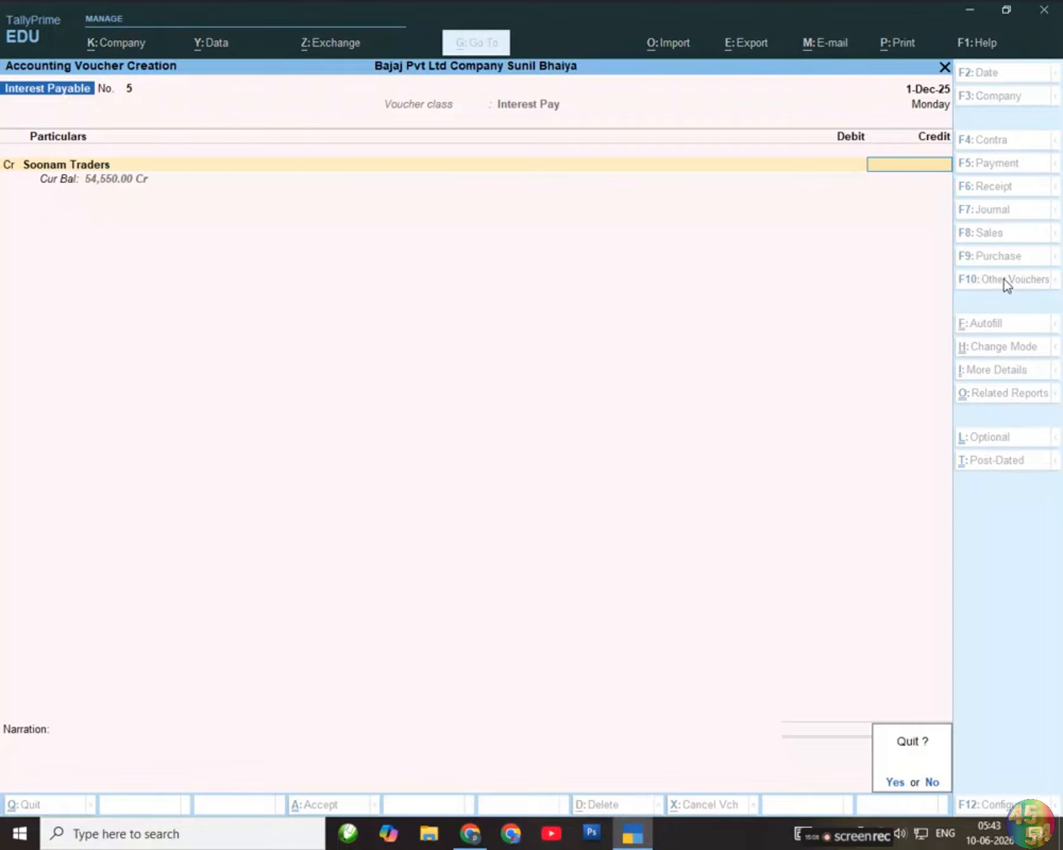
key(y)
Open the Interest Payable report from the interest calculations in the Statements of Accounts.
key(Down)
key(Down)
key(Down)
key(Down)
key(Down)
key(Down)
key(Down)
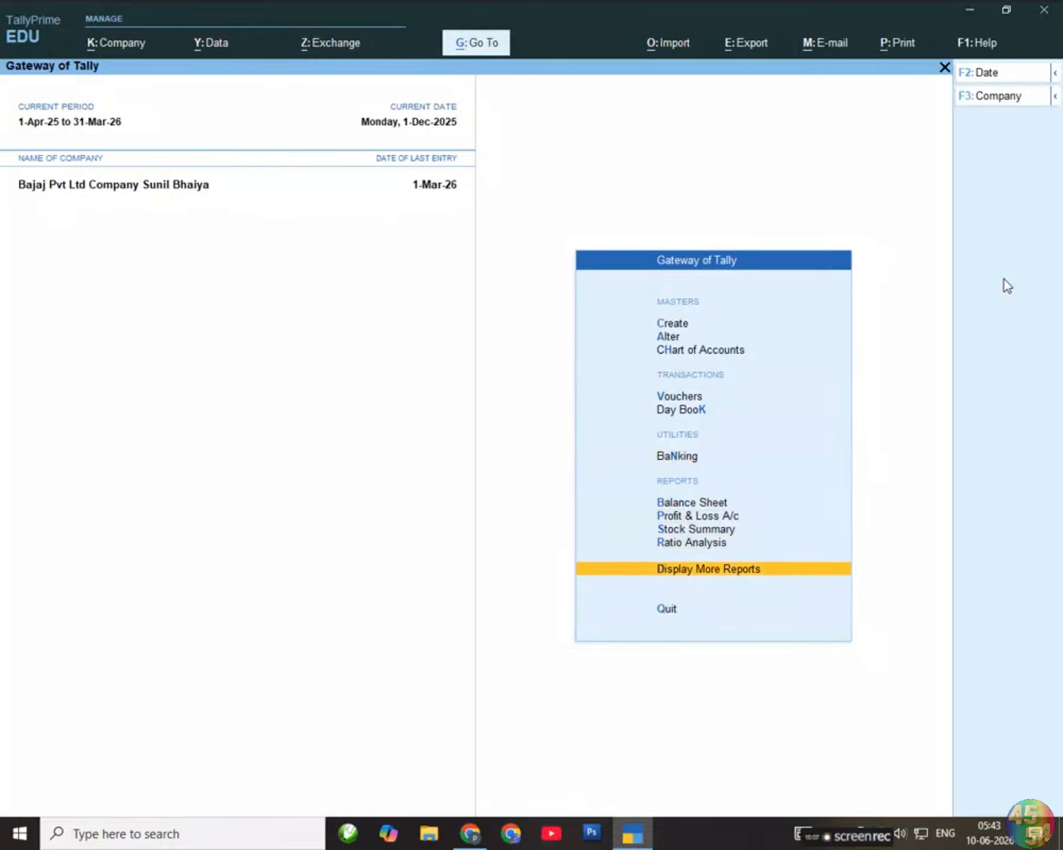
key(Return)
key(Down)
key(Down)
key(Down)
key(Down)
key(Down)
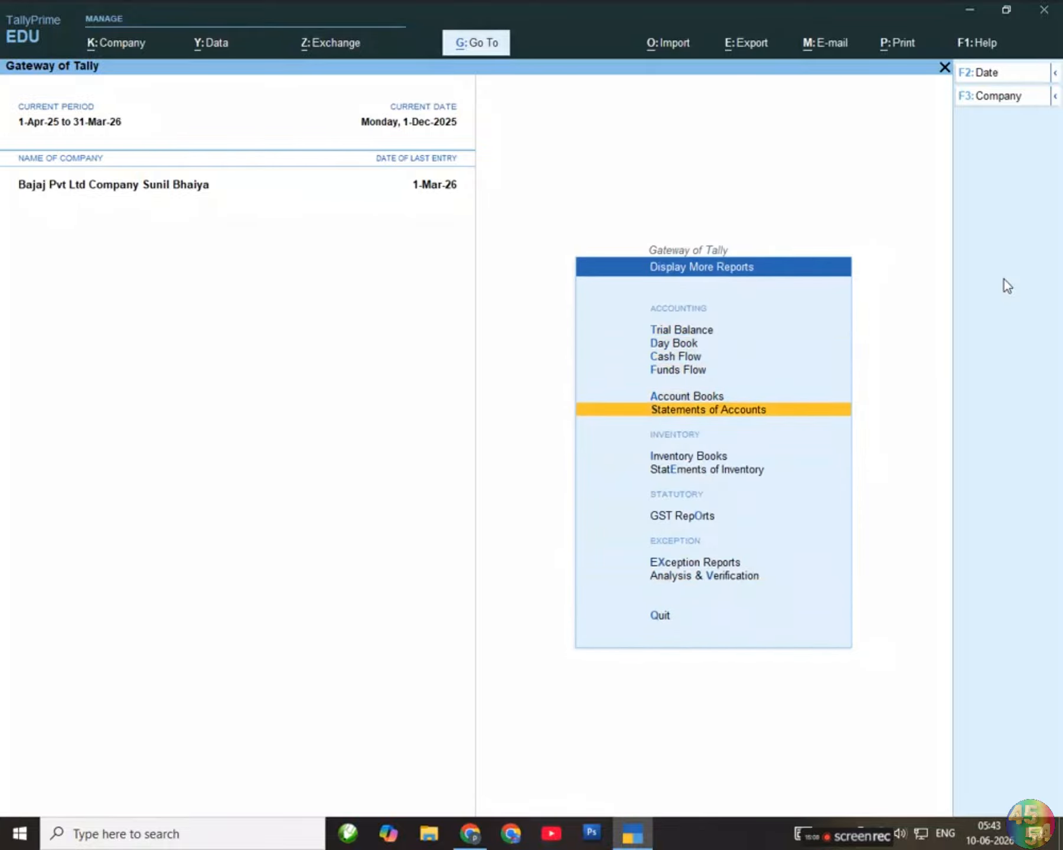
key(Return)
key(Down)
key(Return)
key(Down)
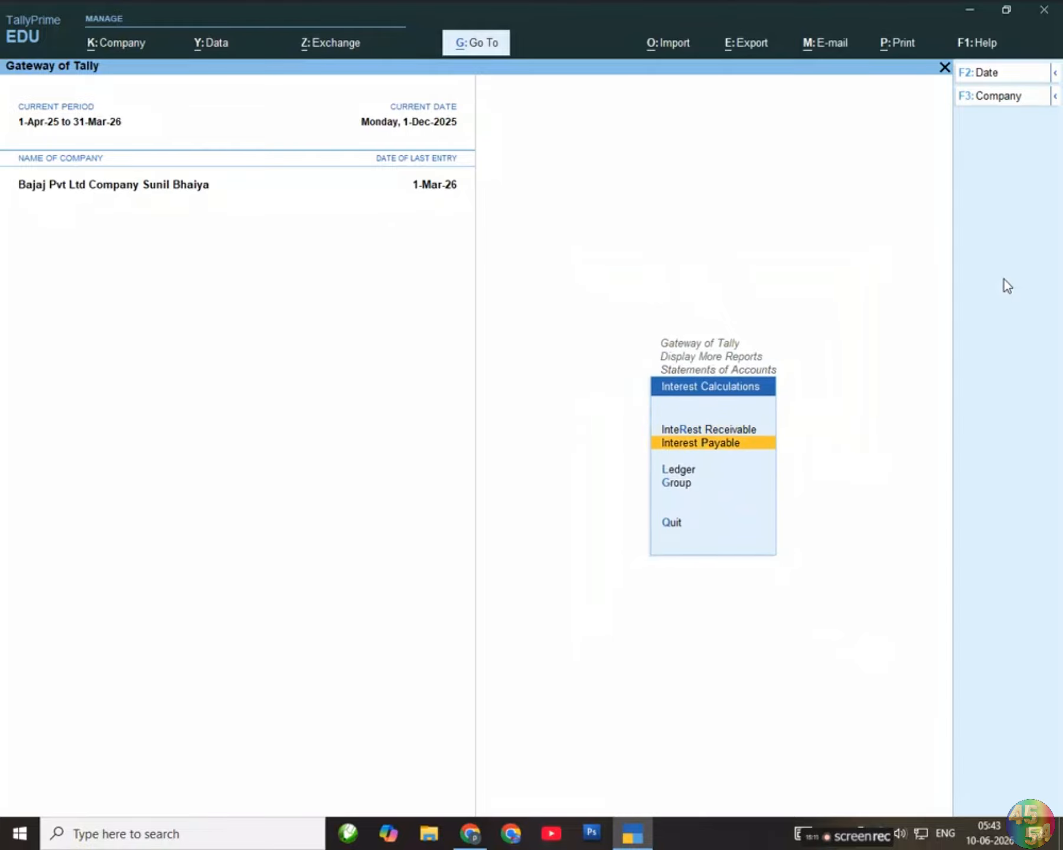
key(Return)
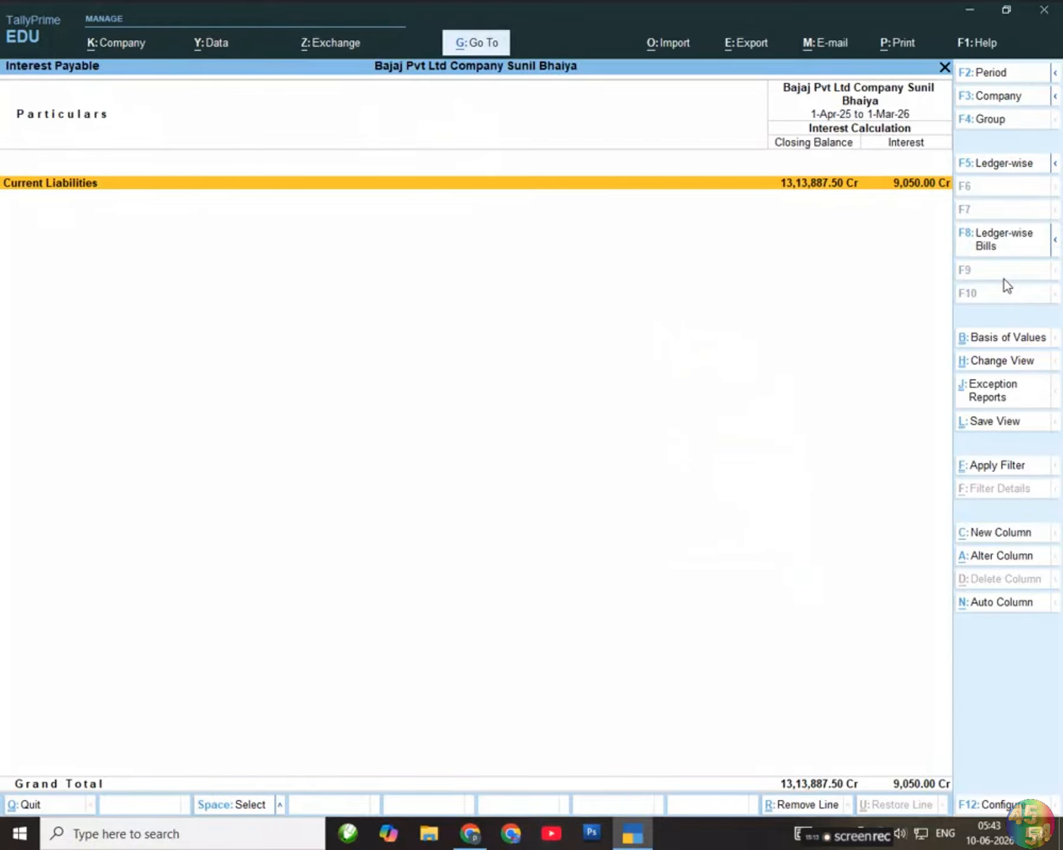
Drill down through Current Liabilities and Sundry Creditors to the interest calculation of the Soonam Traders ledger.
key(Return)
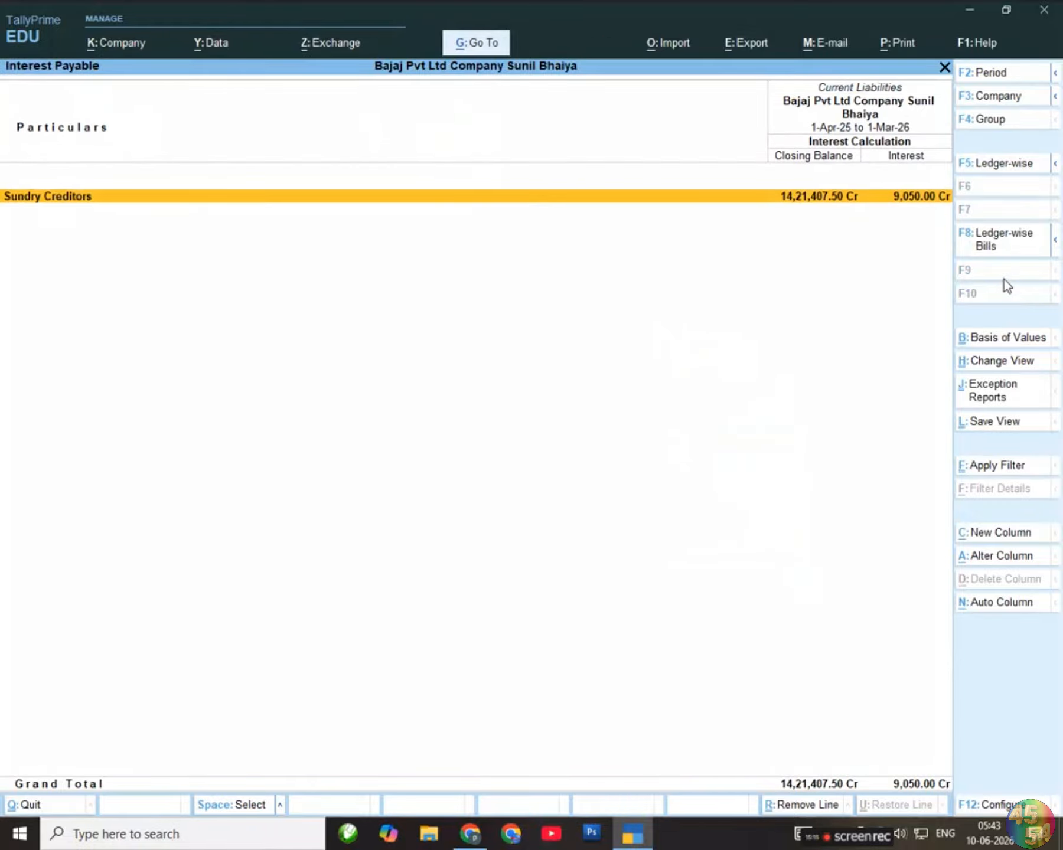
key(Return)
key(Return)
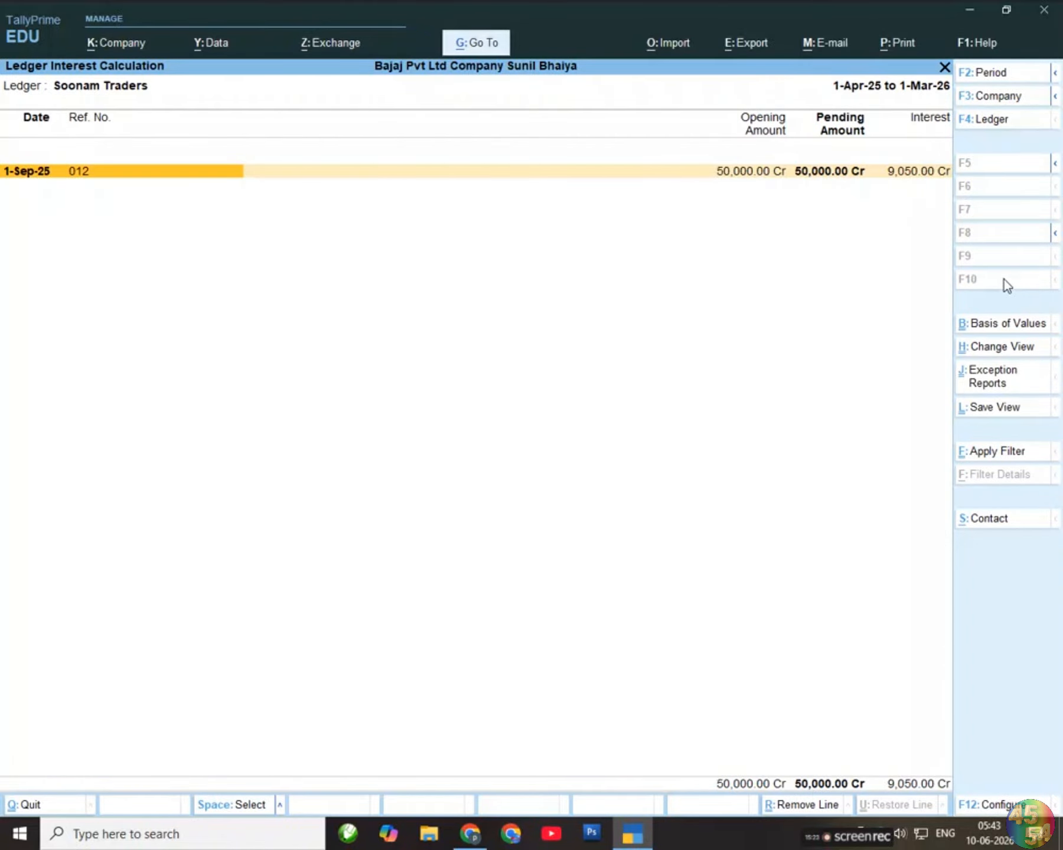
Set the Soonam Traders interest report period from 1-9-2025 to 1-12-2025.
key(alt+F2)
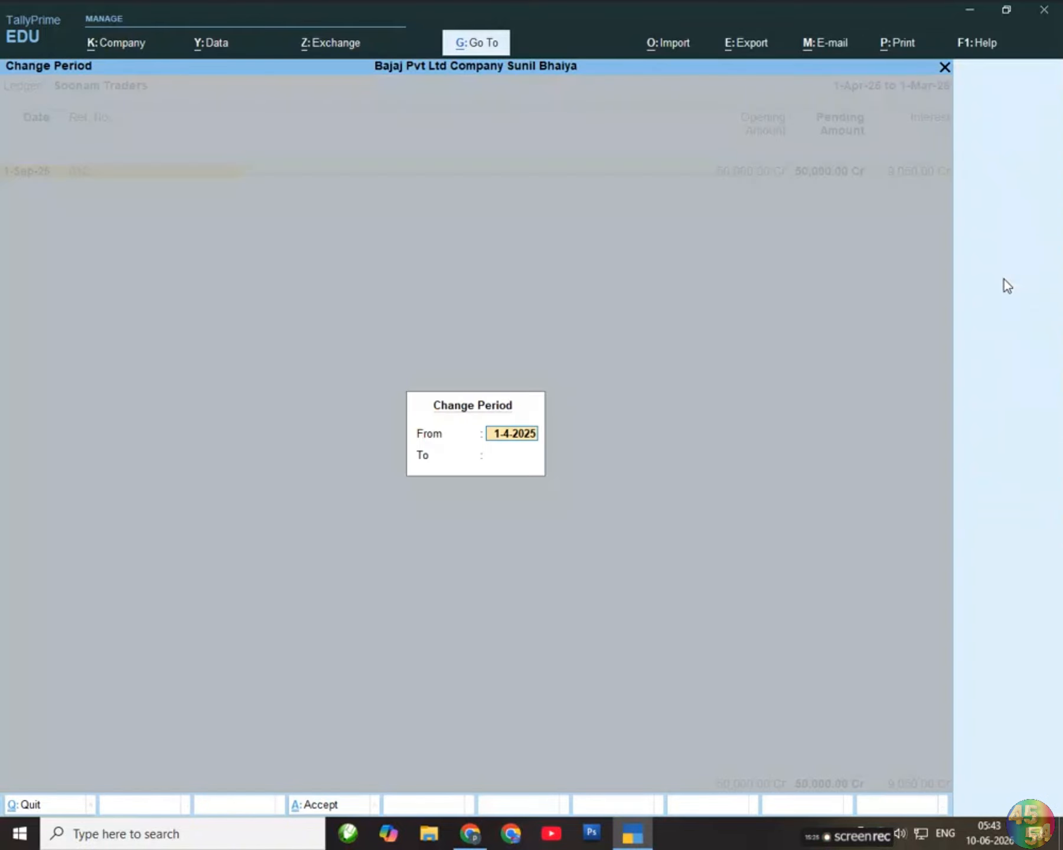
text(1-)
text(9-)
text(220)
key(BackSpace)
key(BackSpace)
text(025)
key(Return)
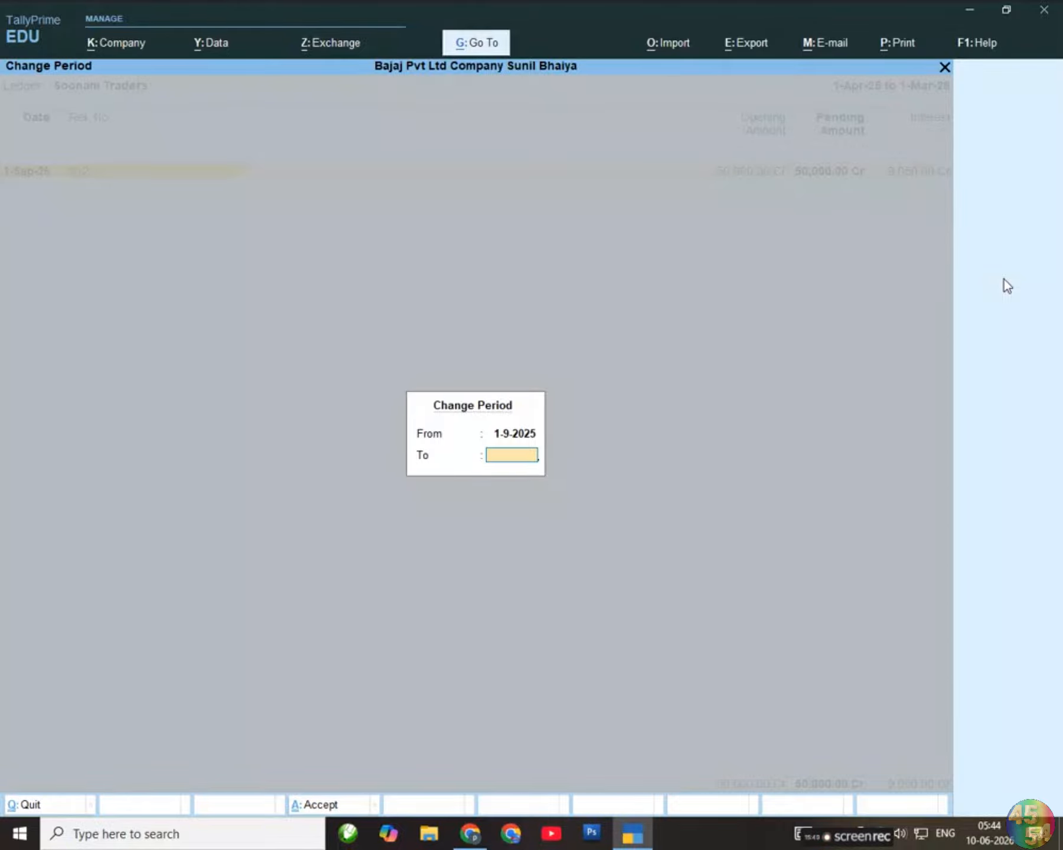
text(1-12-2025)
key(Return)
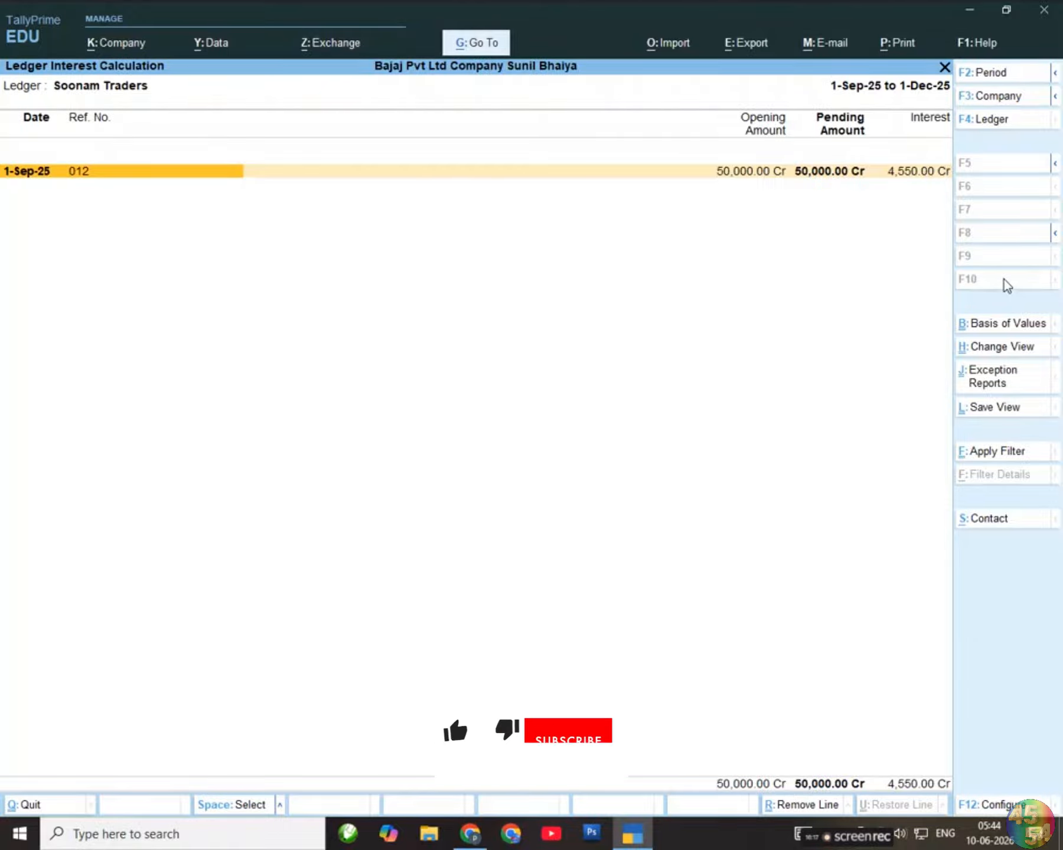
Close the interest reports and return to the Gateway of Tally.
key(Escape)
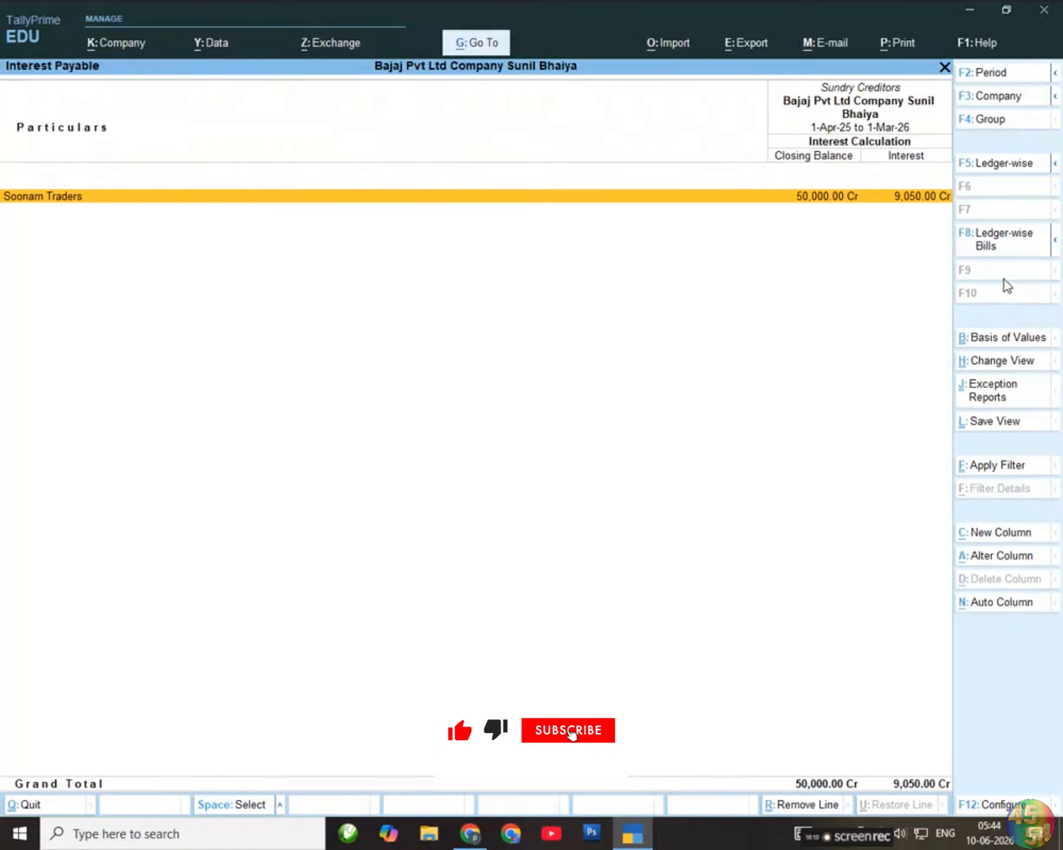
key(Escape)
key(Escape)
key(Escape)
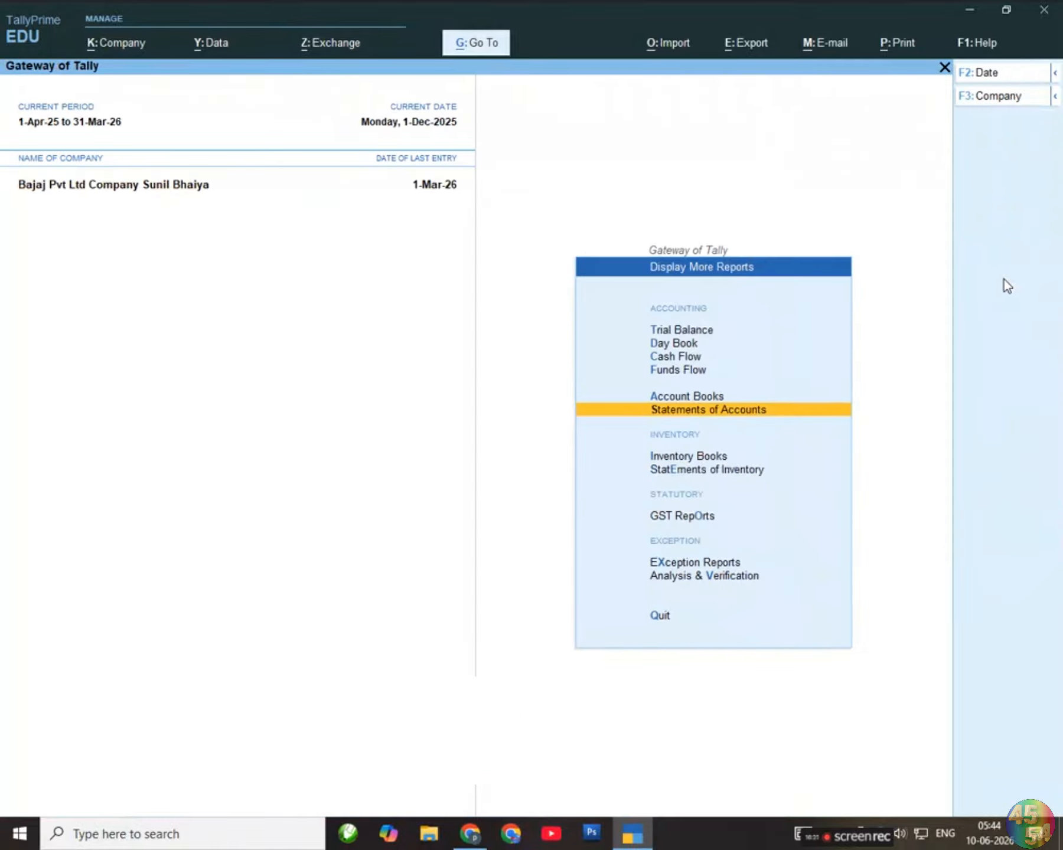
key(Escape)
Open voucher entry and choose the Interest Payable voucher type with the class Interest Pay.
key(Up)
key(Up)
key(Up)
key(Up)
key(Up)
key(Up)
key(Up)
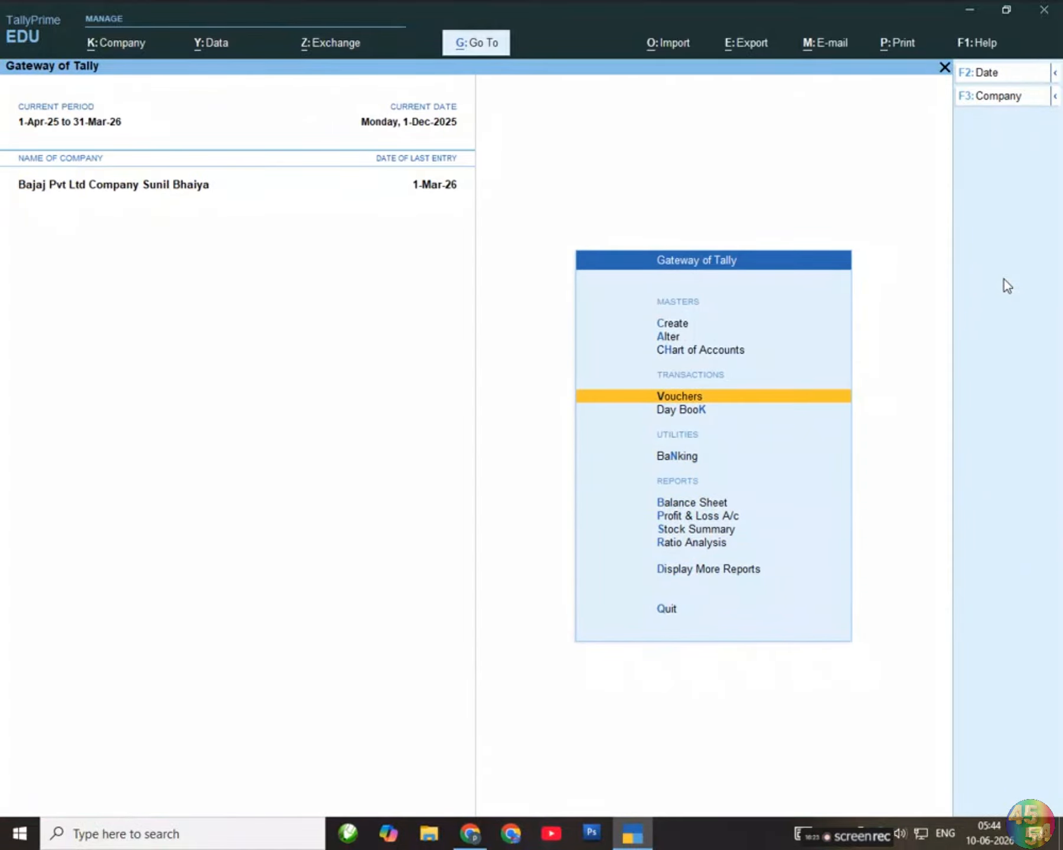
key(Return)
click(1004, 281)
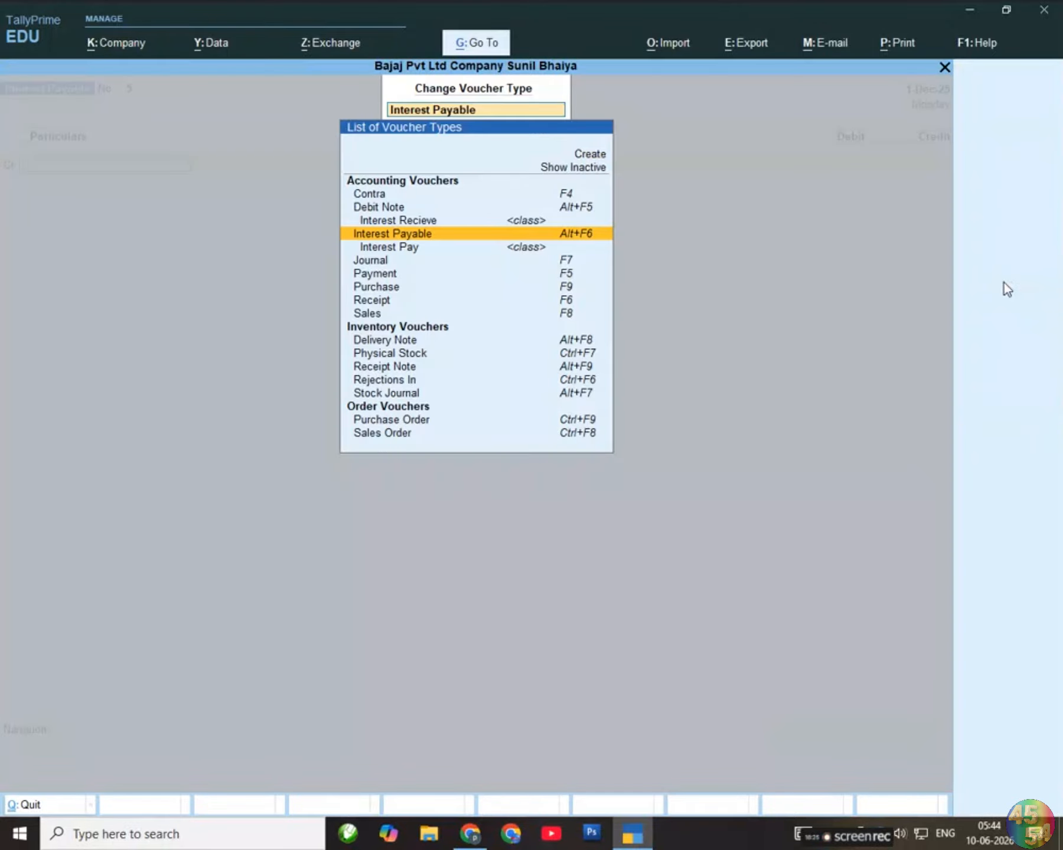
key(Return)
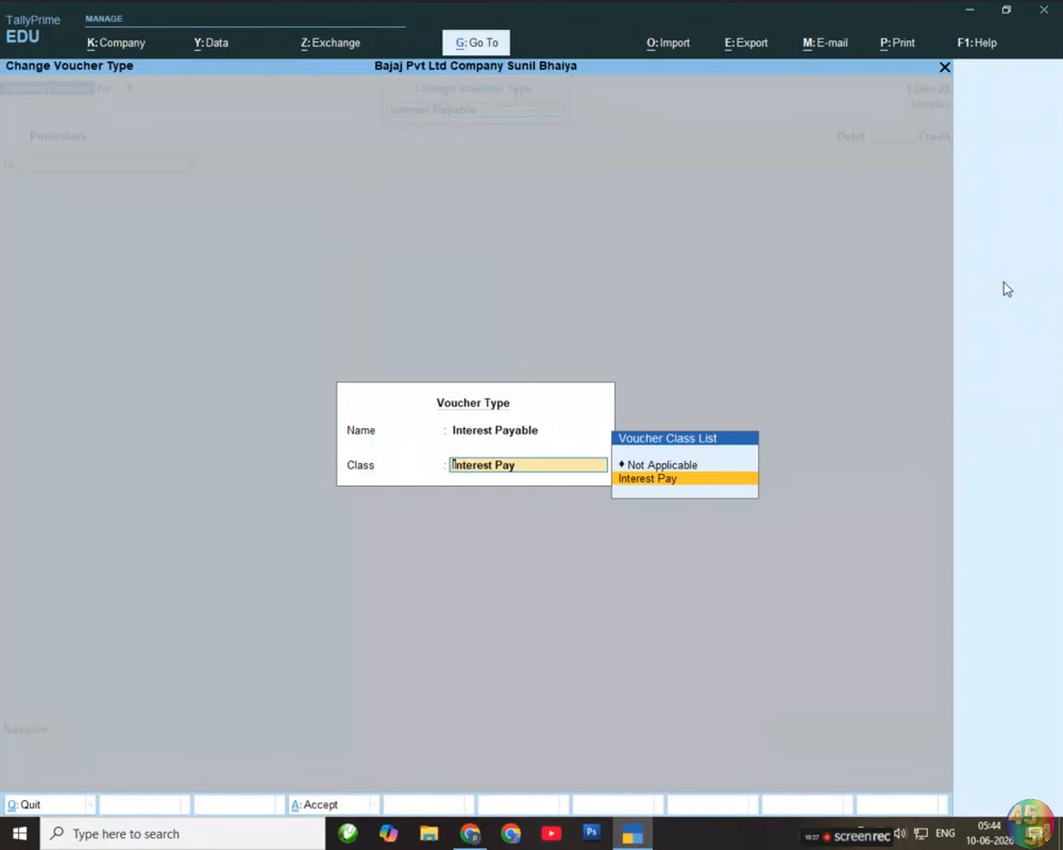
key(Return)
key(Return)
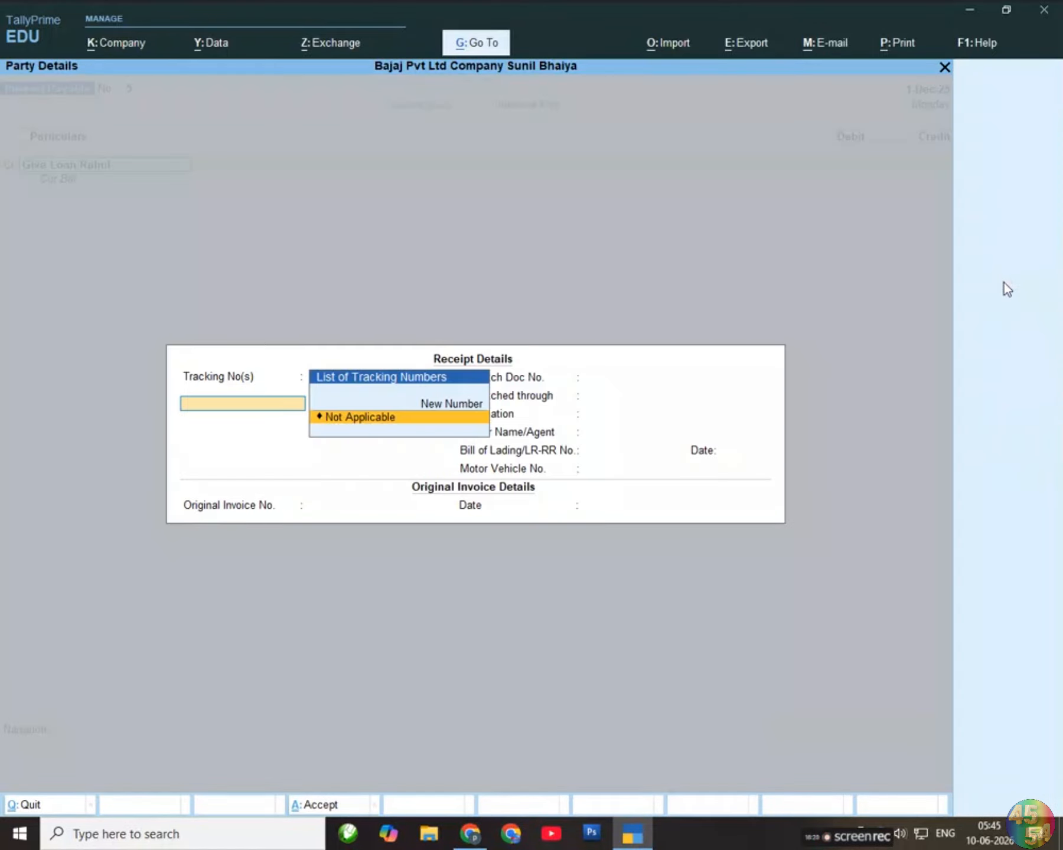
key(Escape)
key(Return)
click(993, 279)
key(Down)
key(Return)
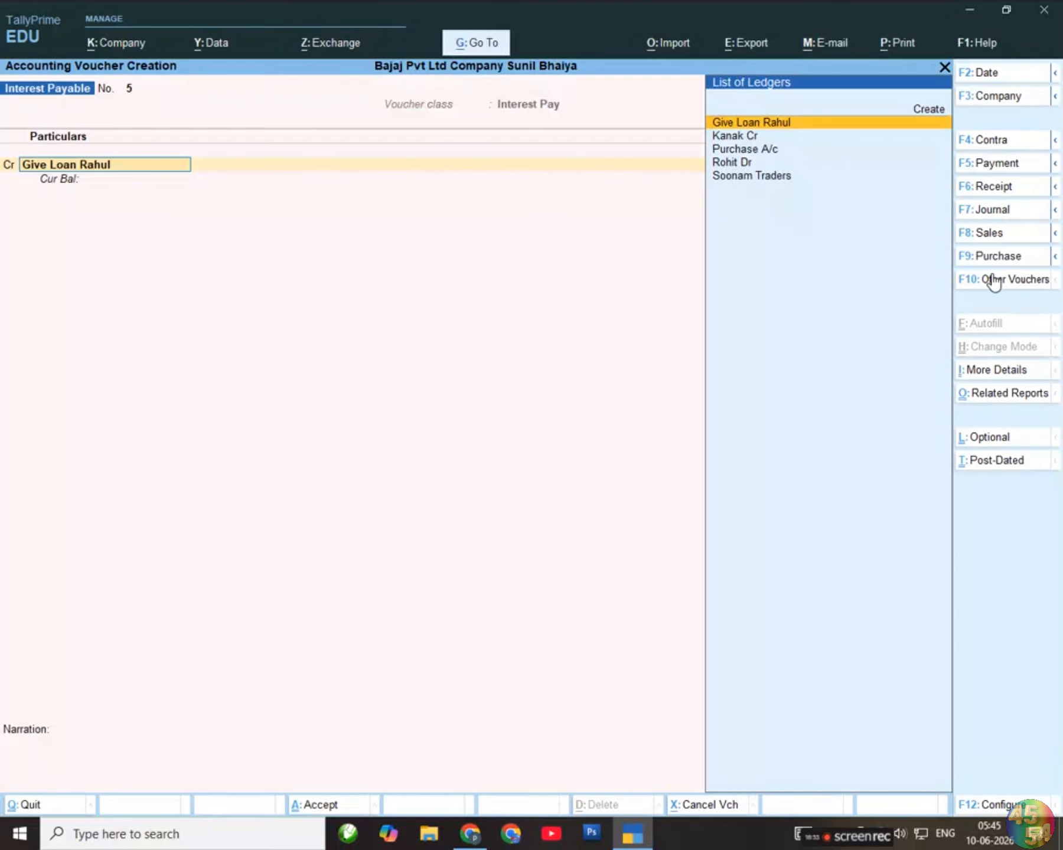
Choose Soonam Traders as the credited ledger and pick interest bill 012 for it.
key(Down)
key(Down)
key(Down)
key(Down)
key(Return)
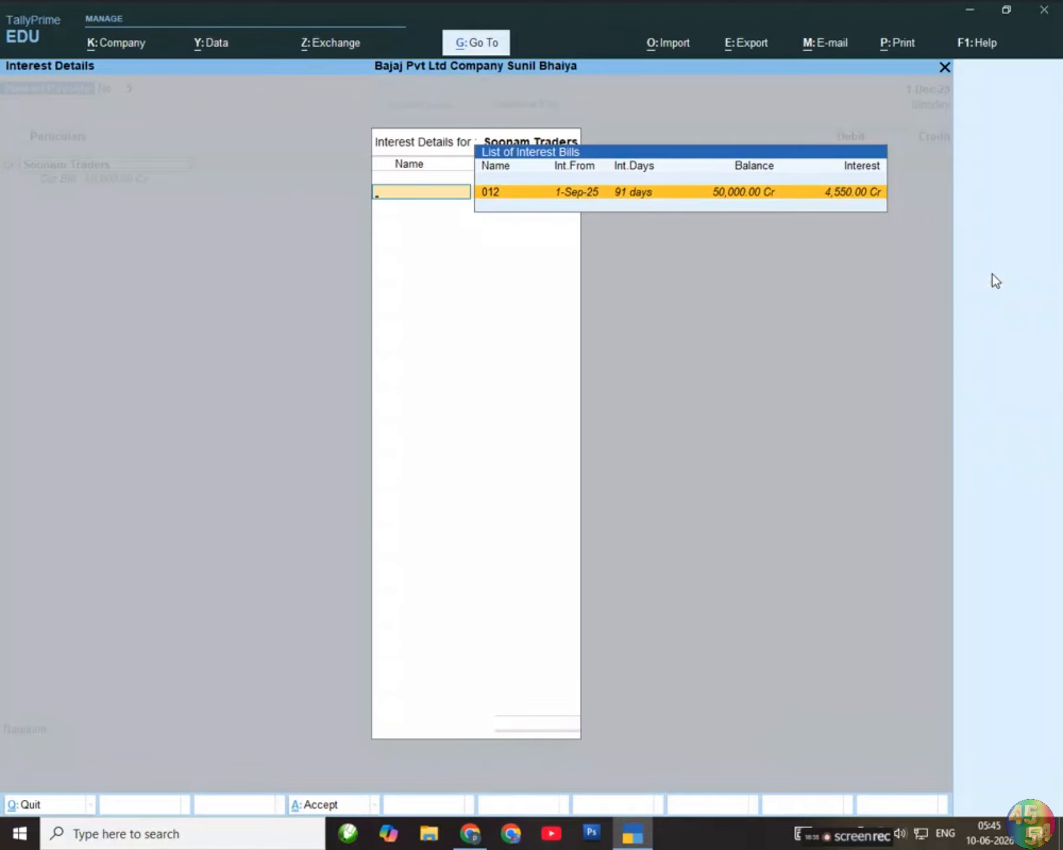
key(Return)
key(Return)
Accept the receipt details without a tracking number and keep the default party details for Soonam Traders.
key(Return)
key(Return)
key(Return)
key(Return)
key(Return)
key(Return)
key(Return)
key(Return)
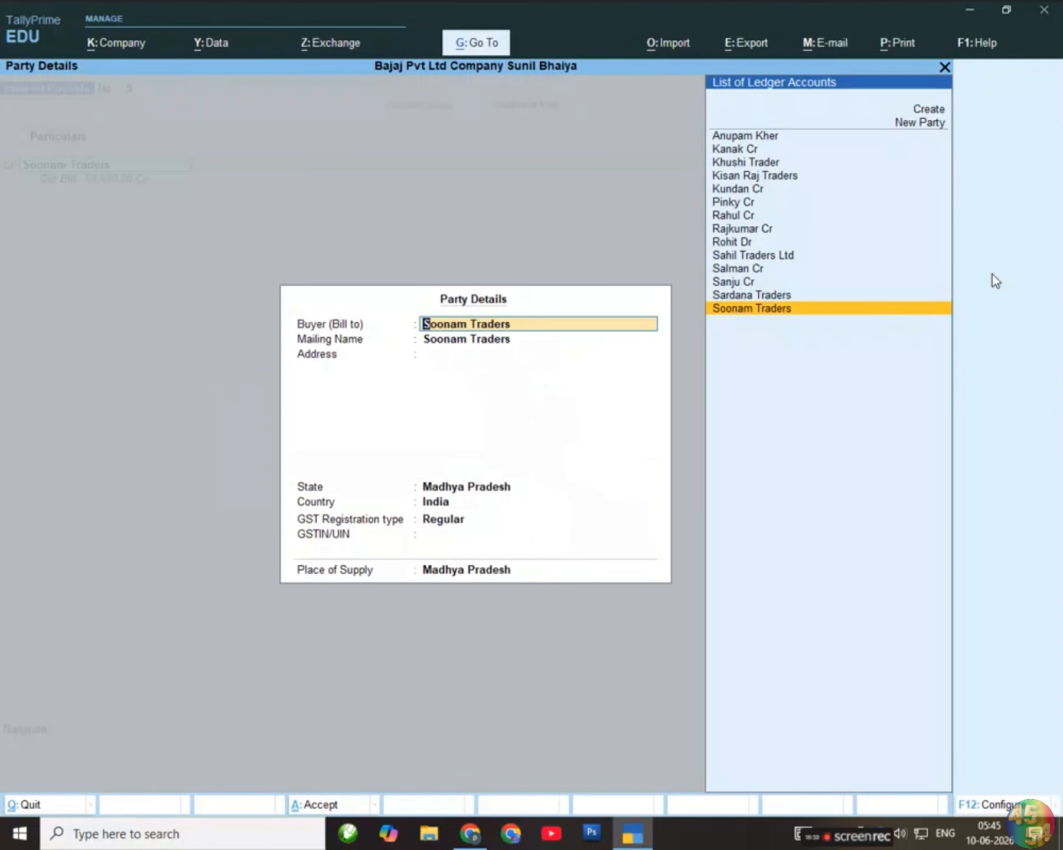
key(Return)
key(Return)
key(Return)
key(Return)
key(Return)
key(Return)
key(Return)
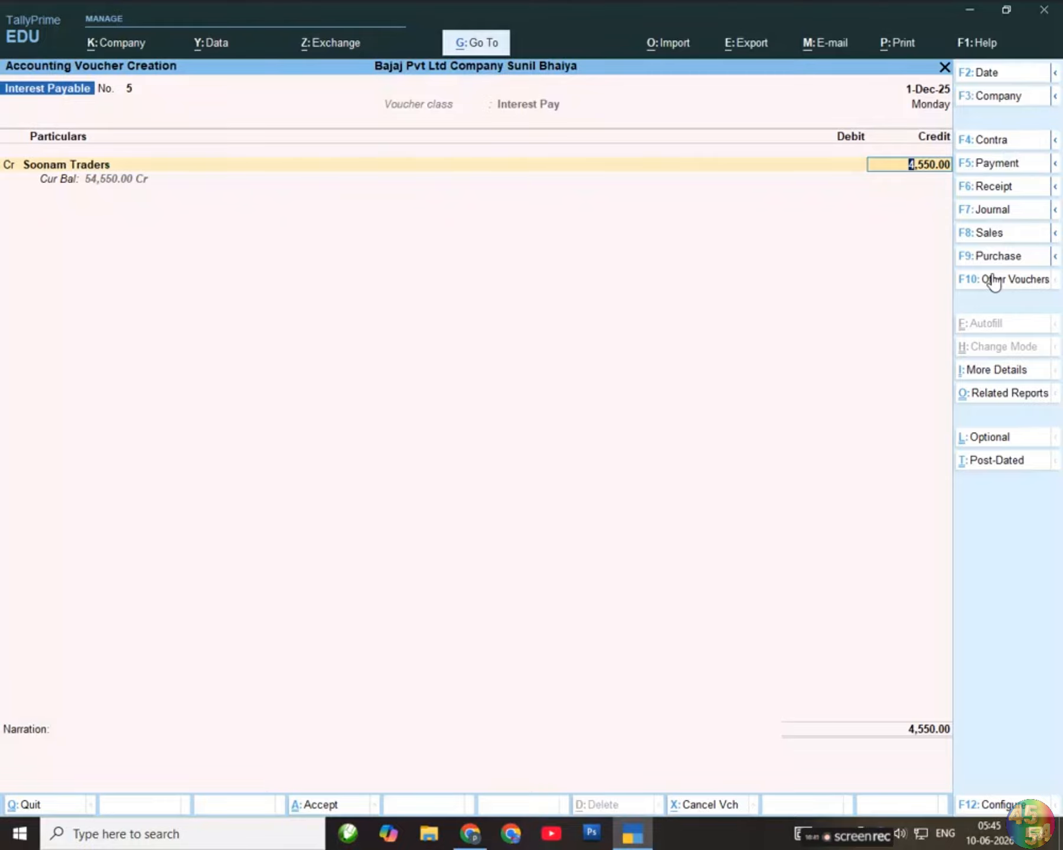
Keep the 4,550.00 credit for Soonam Traders and allocate it to a new bill reference 5.
key(Return)
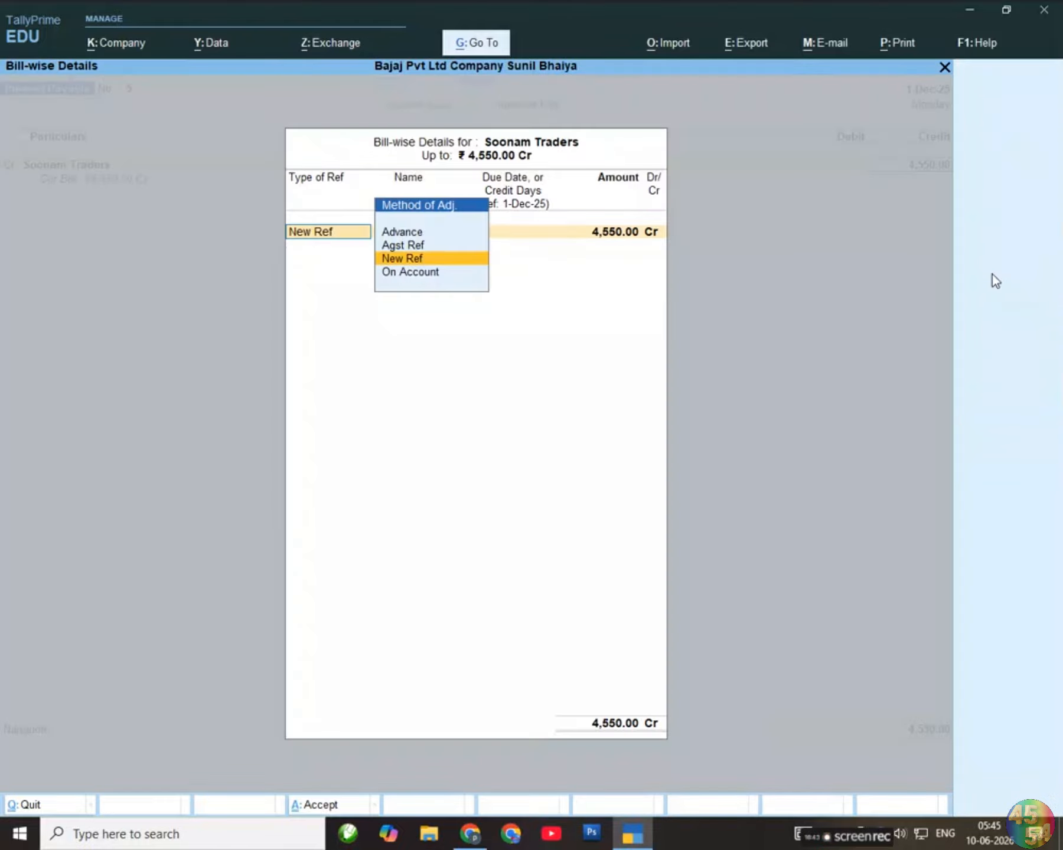
key(Return)
key(Return)
key(Return)
key(Return)
key(Return)
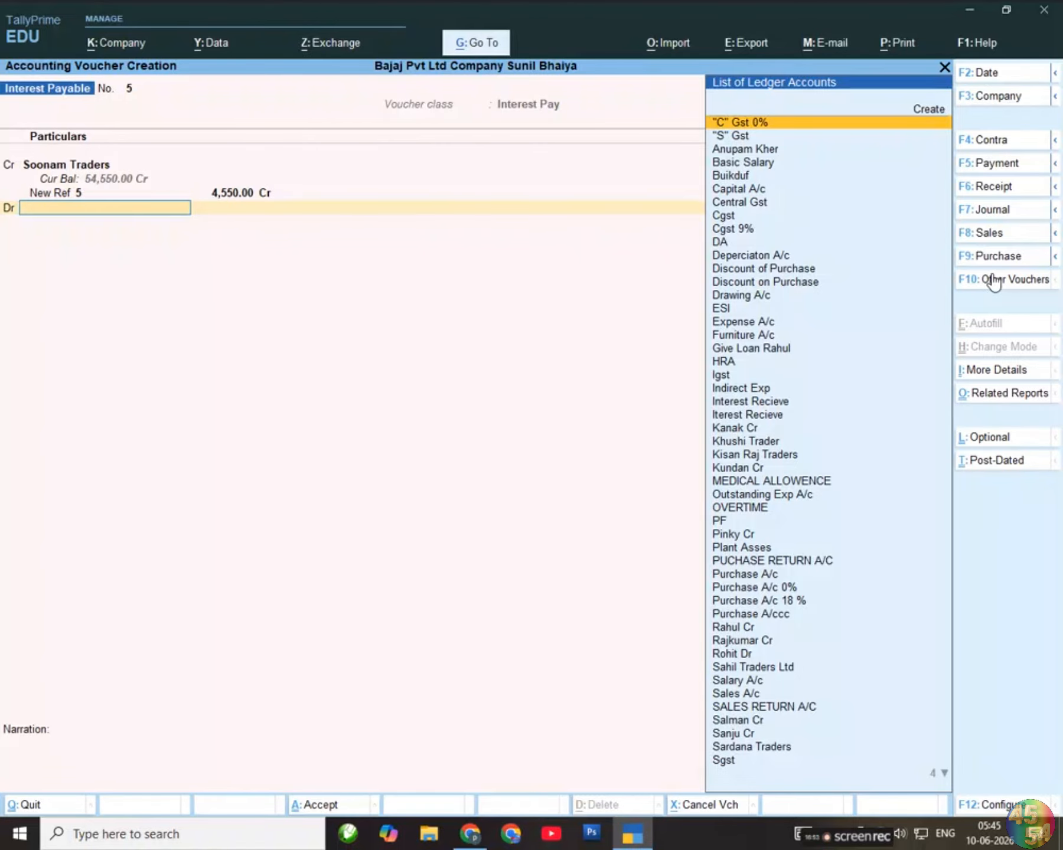
Try to create a new ledger named Indirect Exp from the voucher's debit line.
key(Up)
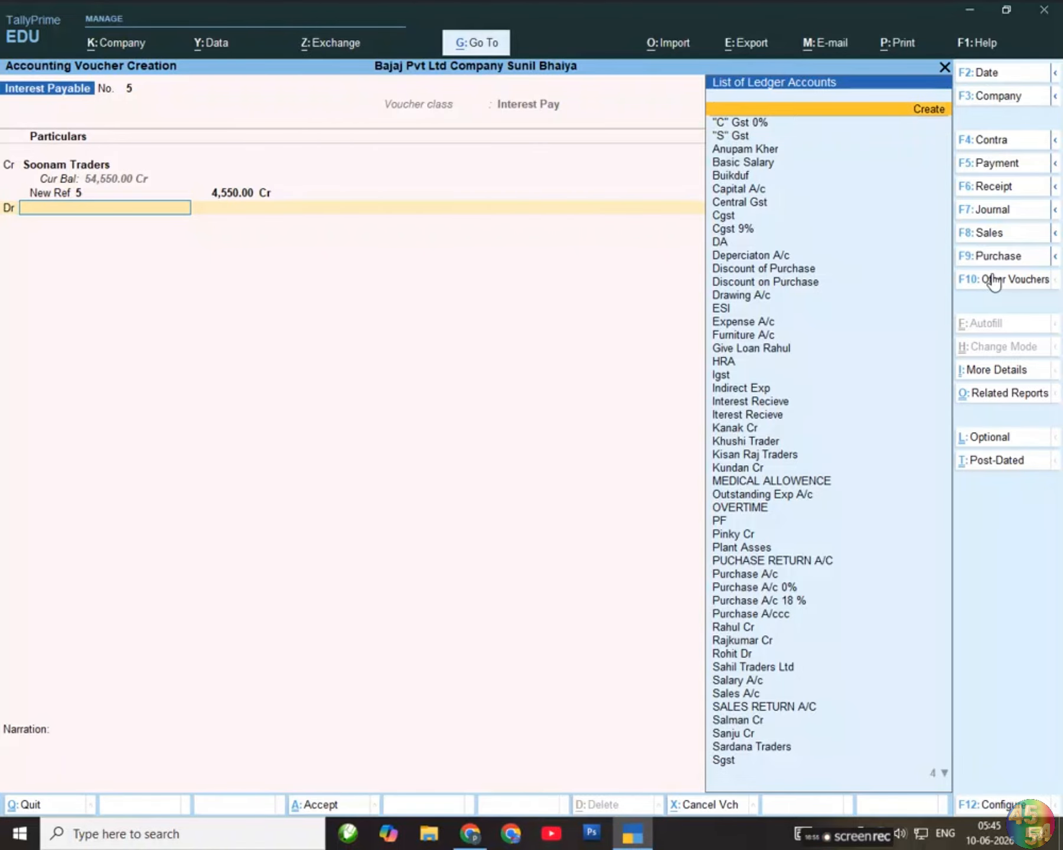
key(Return)
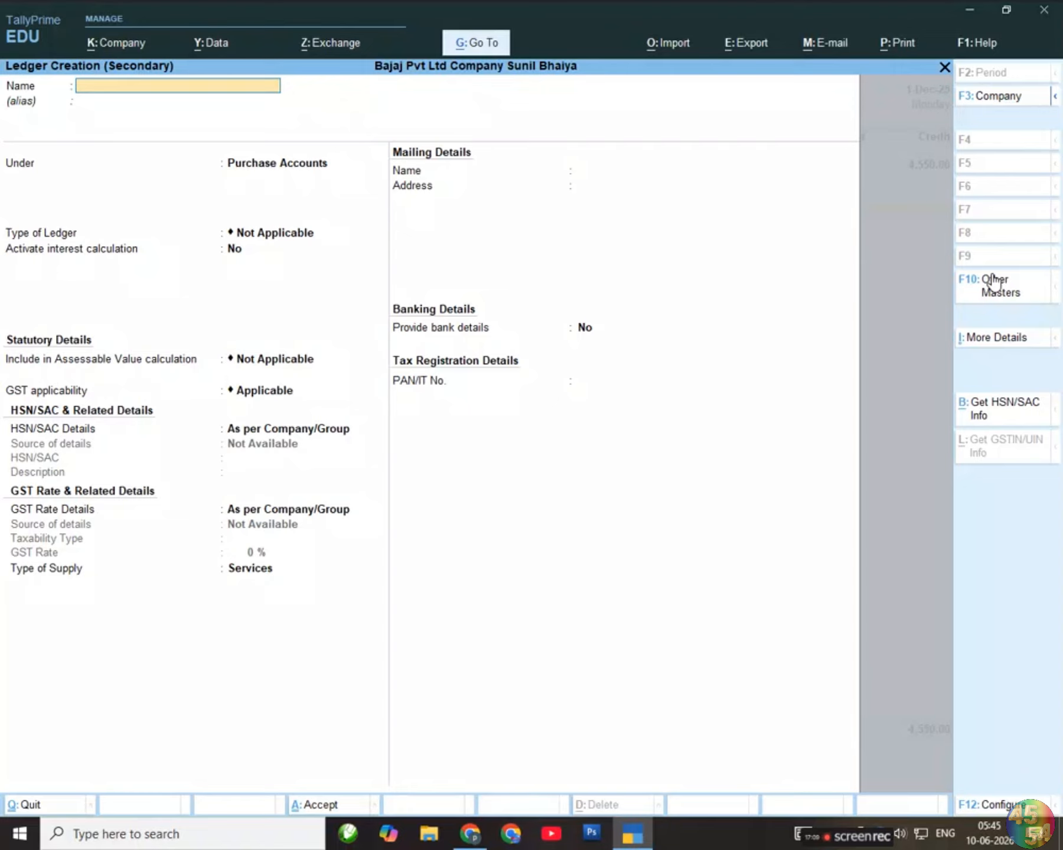
text(Indirect Exp)
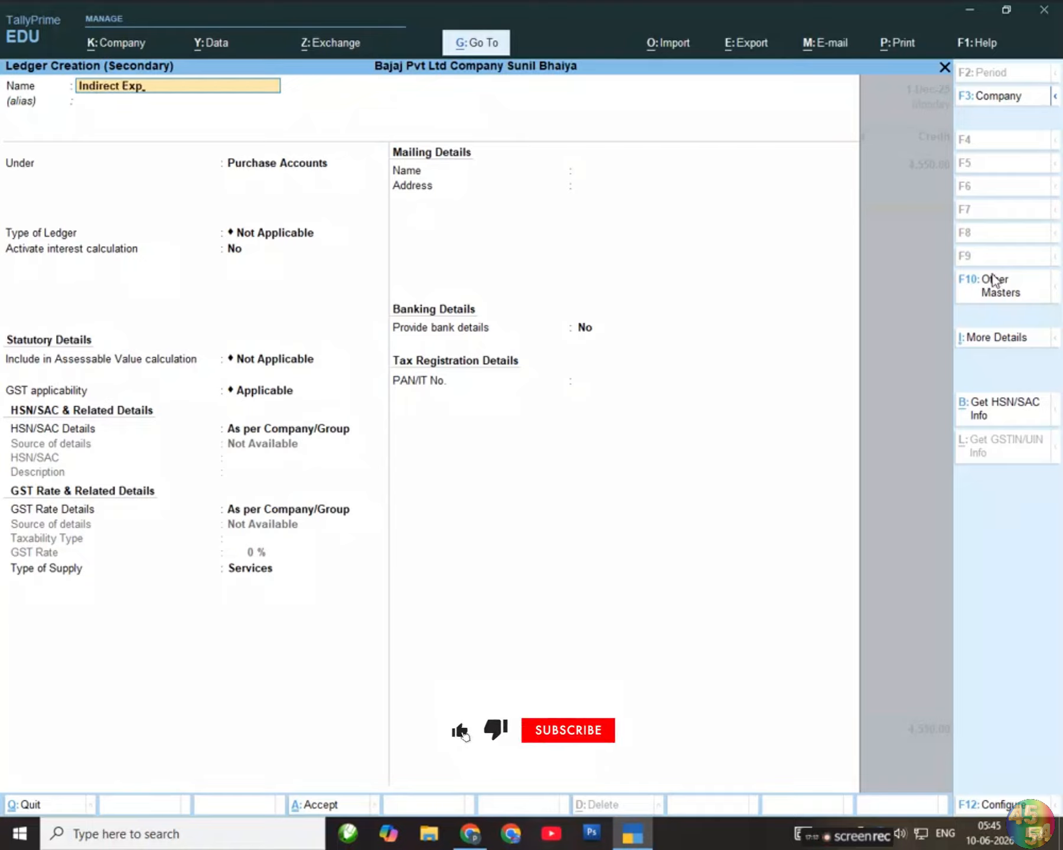
key(Return)
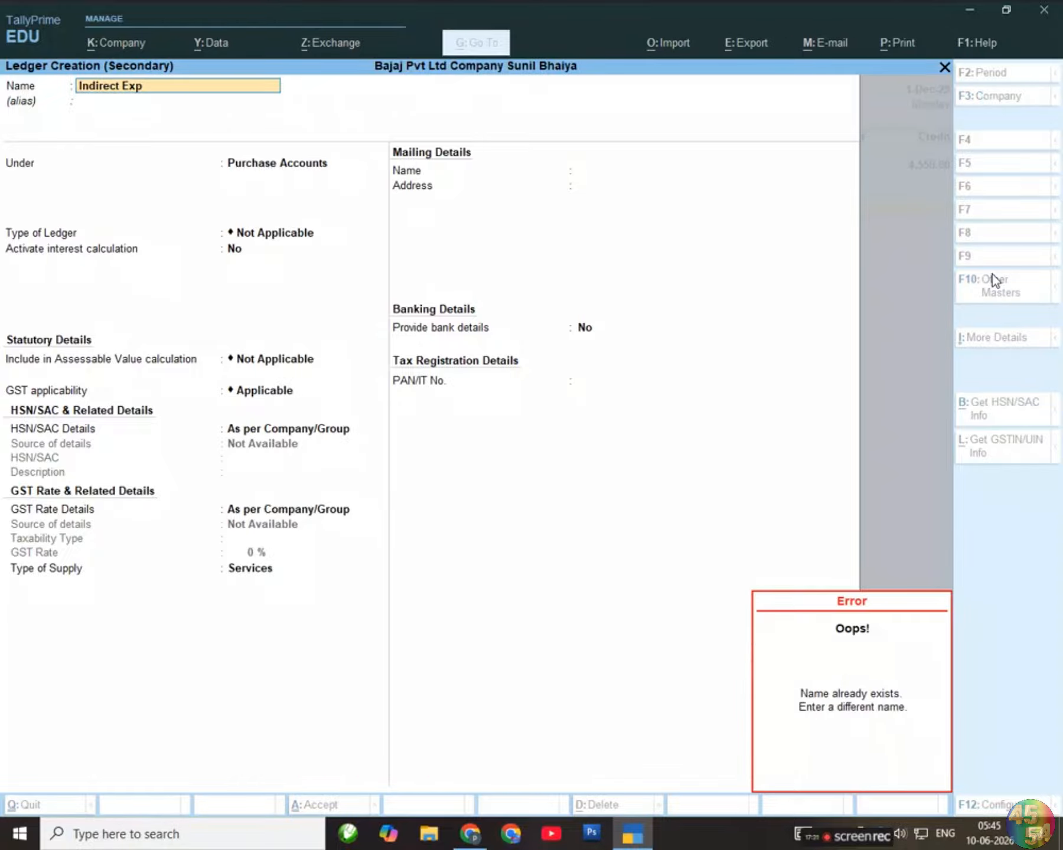
key(Return)
key(Return)
key(Escape)
key(Escape)
key(Escape)
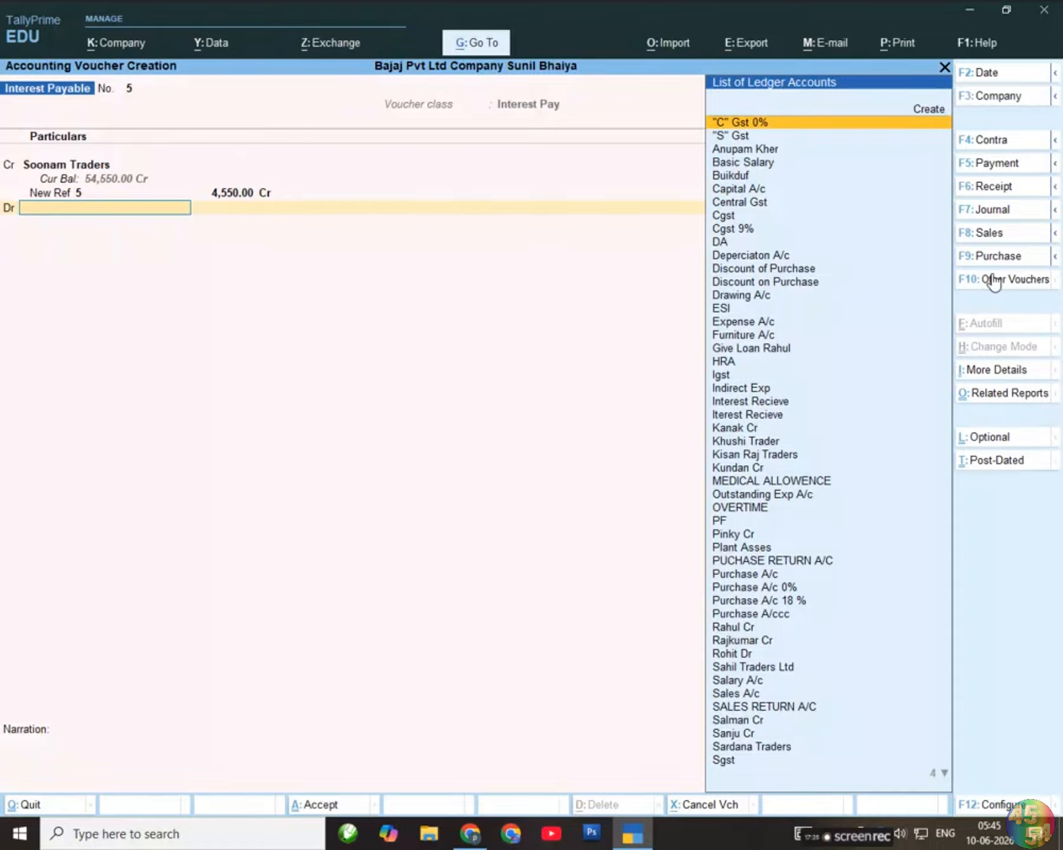
Debit 4,550.00 to the existing Indirect Exp ledger and back out of its cost centre allocation.
key(Down)
key(Down)
key(Down)
key(Down)
key(Down)
key(Down)
key(Down)
key(Down)
key(Down)
key(Down)
key(Down)
key(Down)
key(Down)
key(Down)
key(Down)
key(Down)
key(Down)
key(Down)
key(Down)
key(Down)
key(Up)
key(Up)
key(Up)
key(Up)
key(Up)
key(Up)
key(Up)
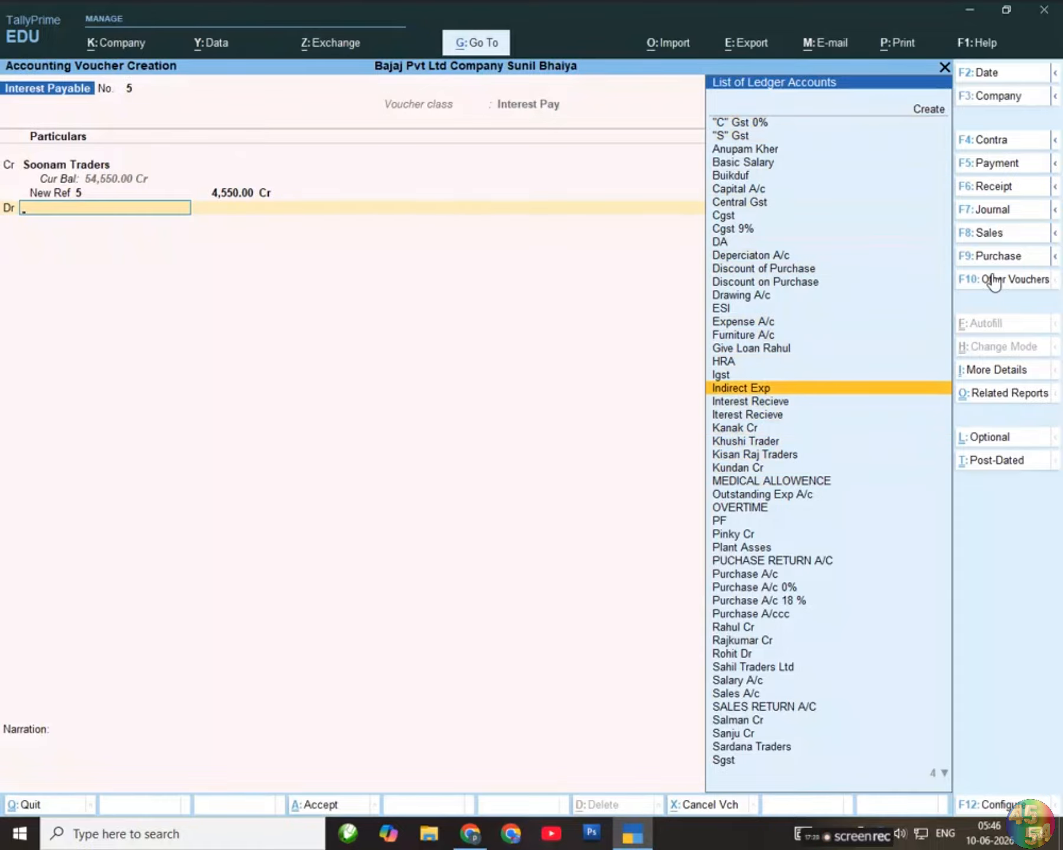
key(Return)
key(Return)
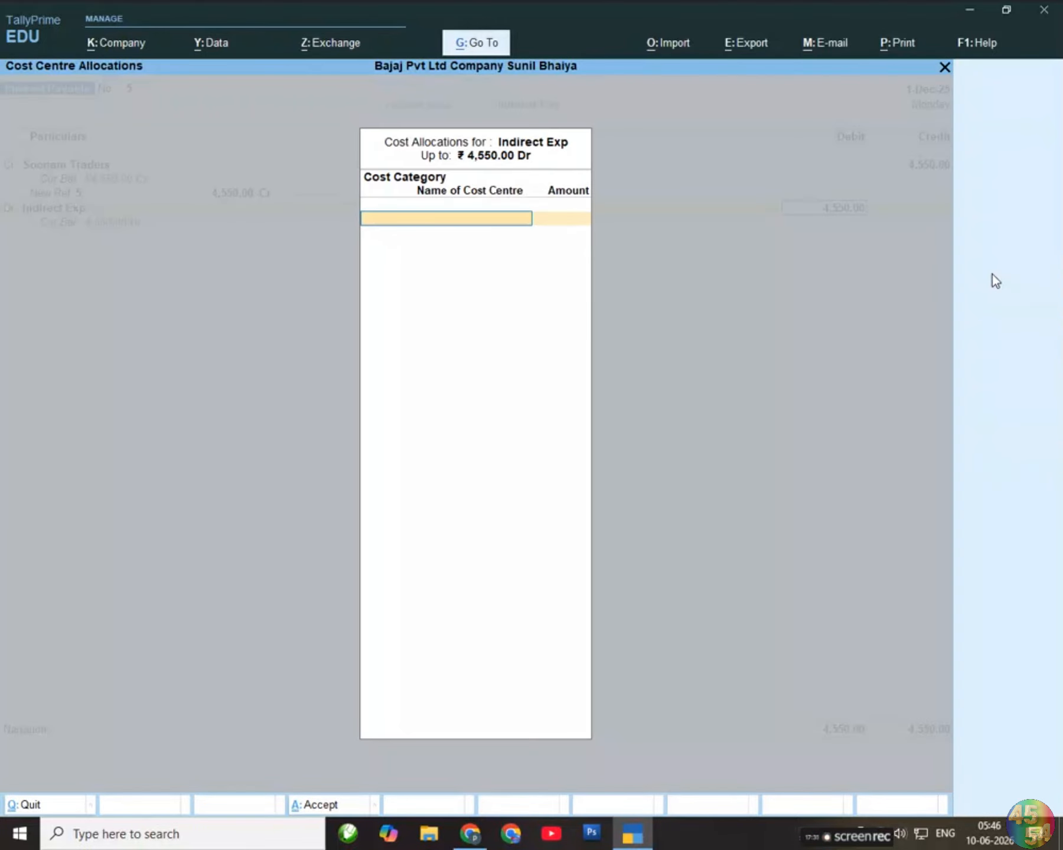
key(Return)
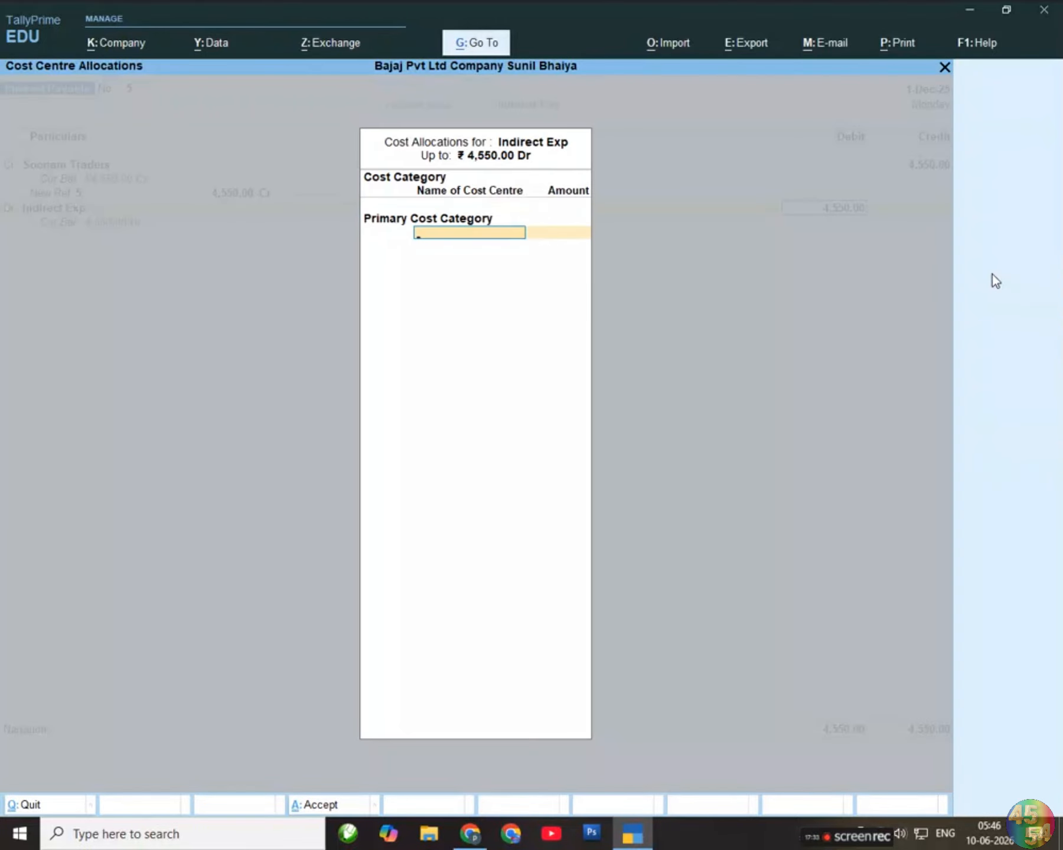
key(Escape)
key(y)
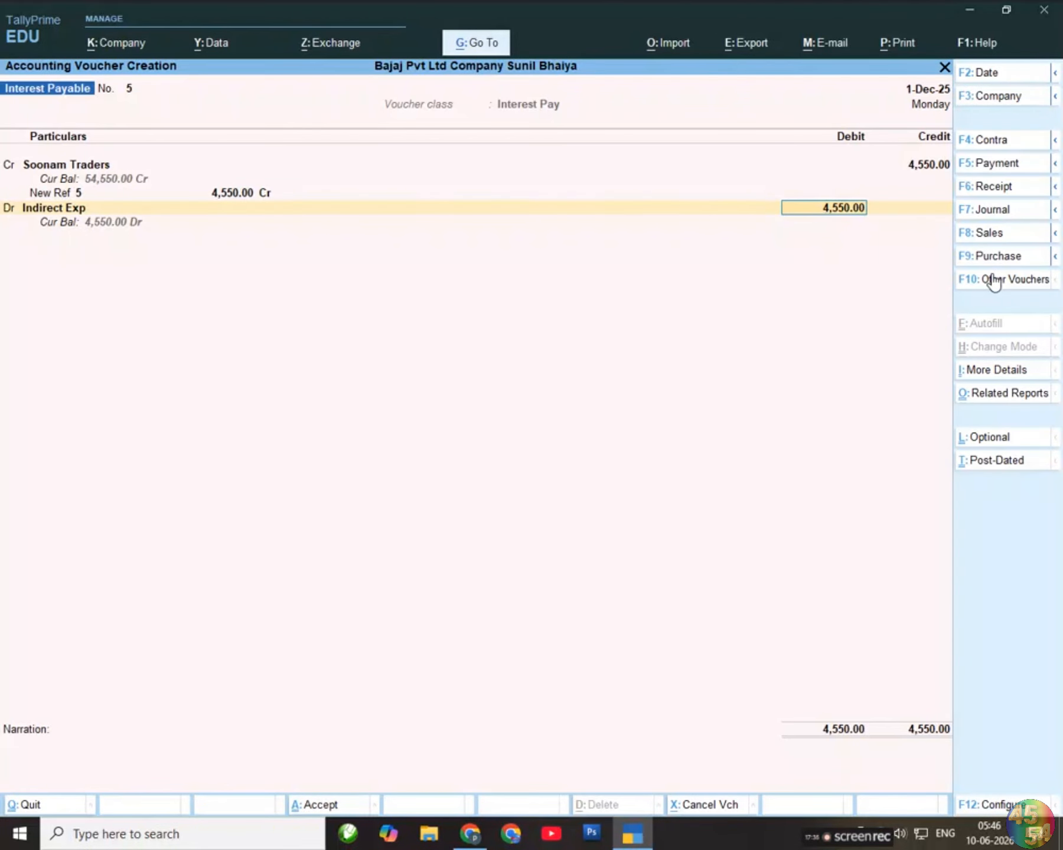
Reset the accounting options in the company features by switching Maintain Accounts to No and back to Yes.
key(F11)
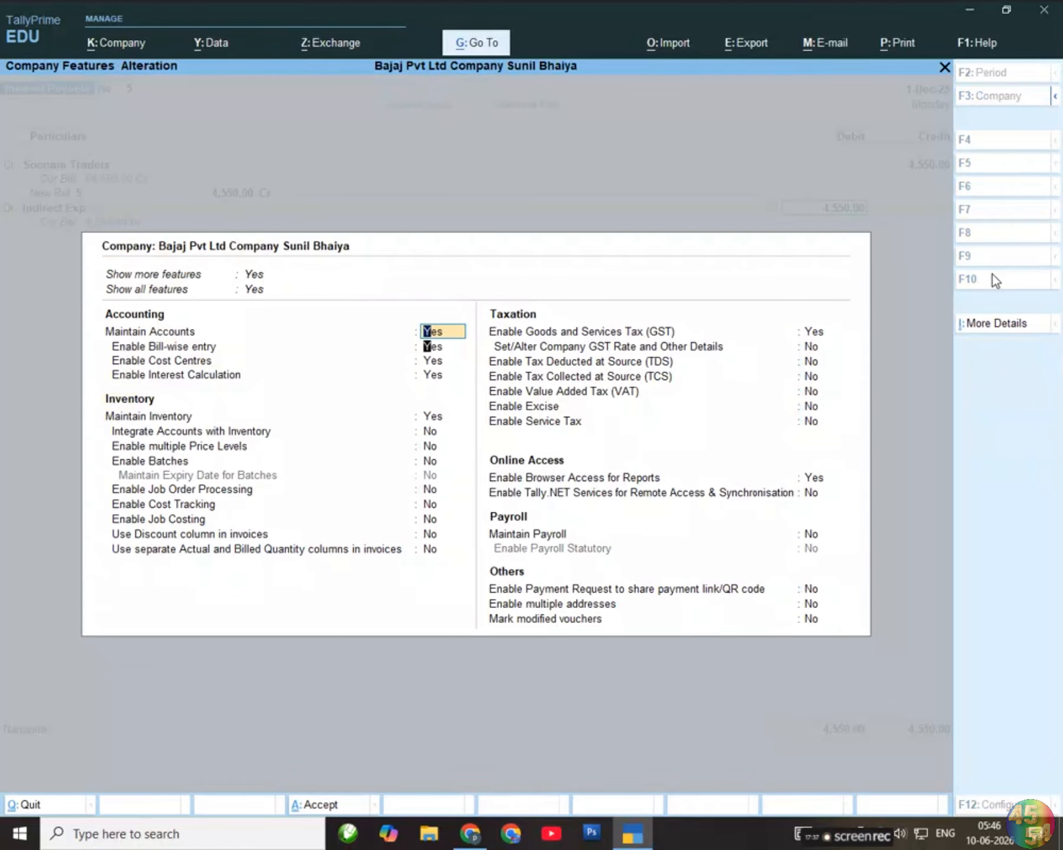
key(Down)
key(Down)
key(Down)
key(Up)
key(Up)
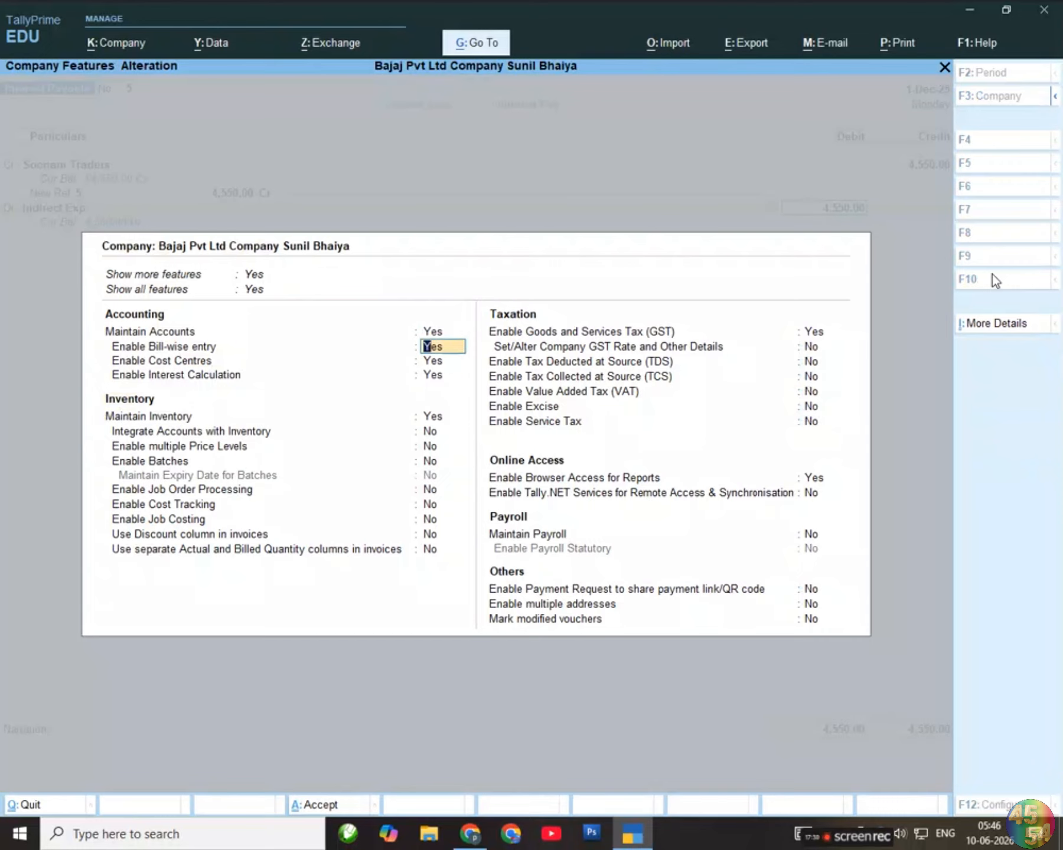
key(Down)
key(Down)
key(Up)
key(Up)
key(Up)
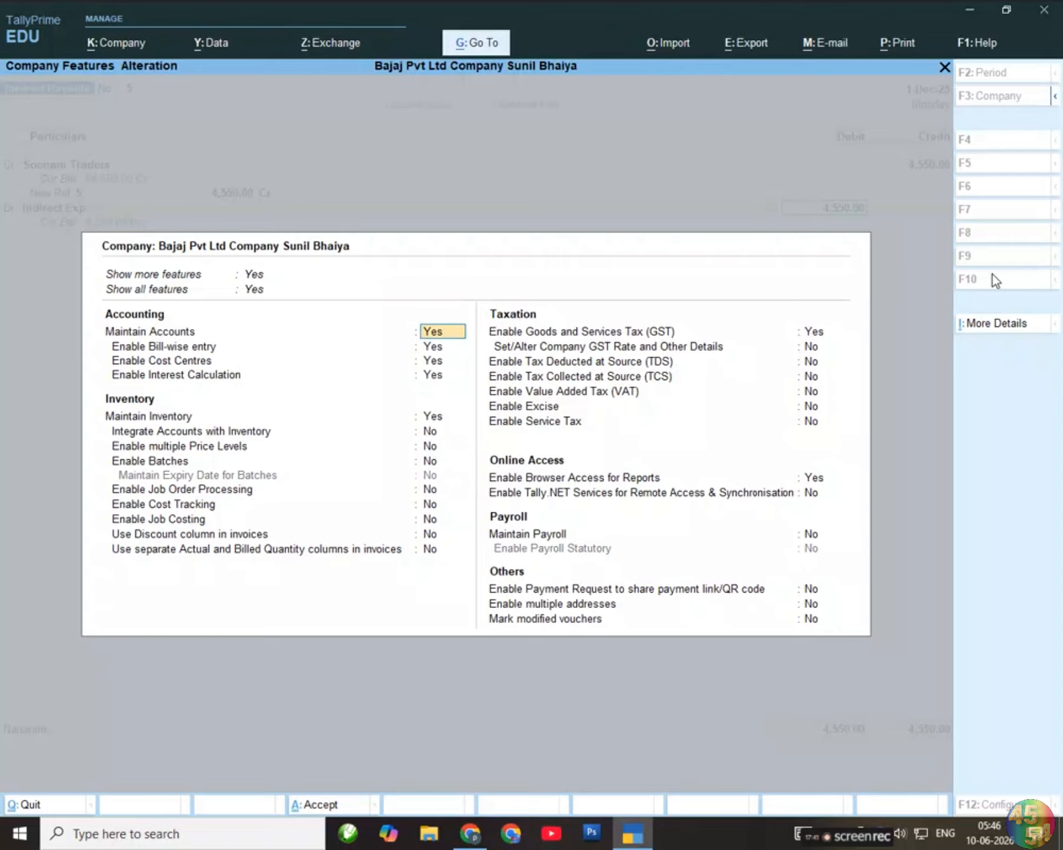
text(n)
key(Return)
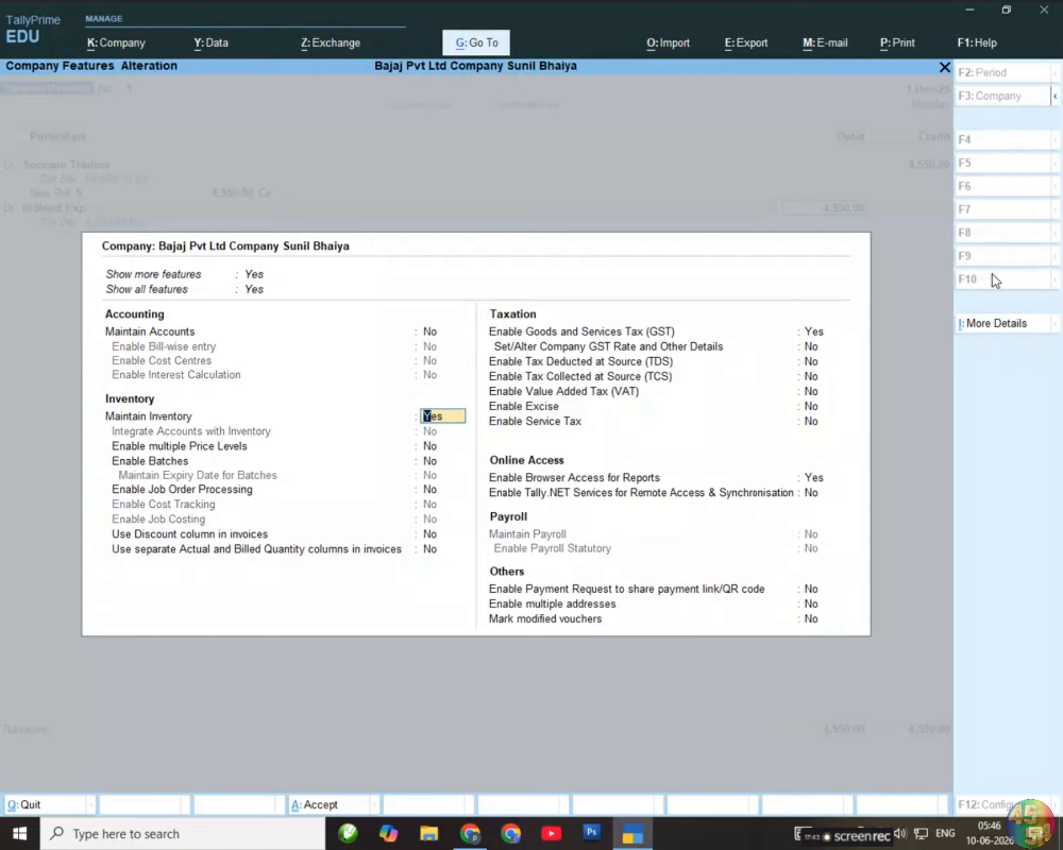
key(Up)
text(y)
key(Return)
key(Down)
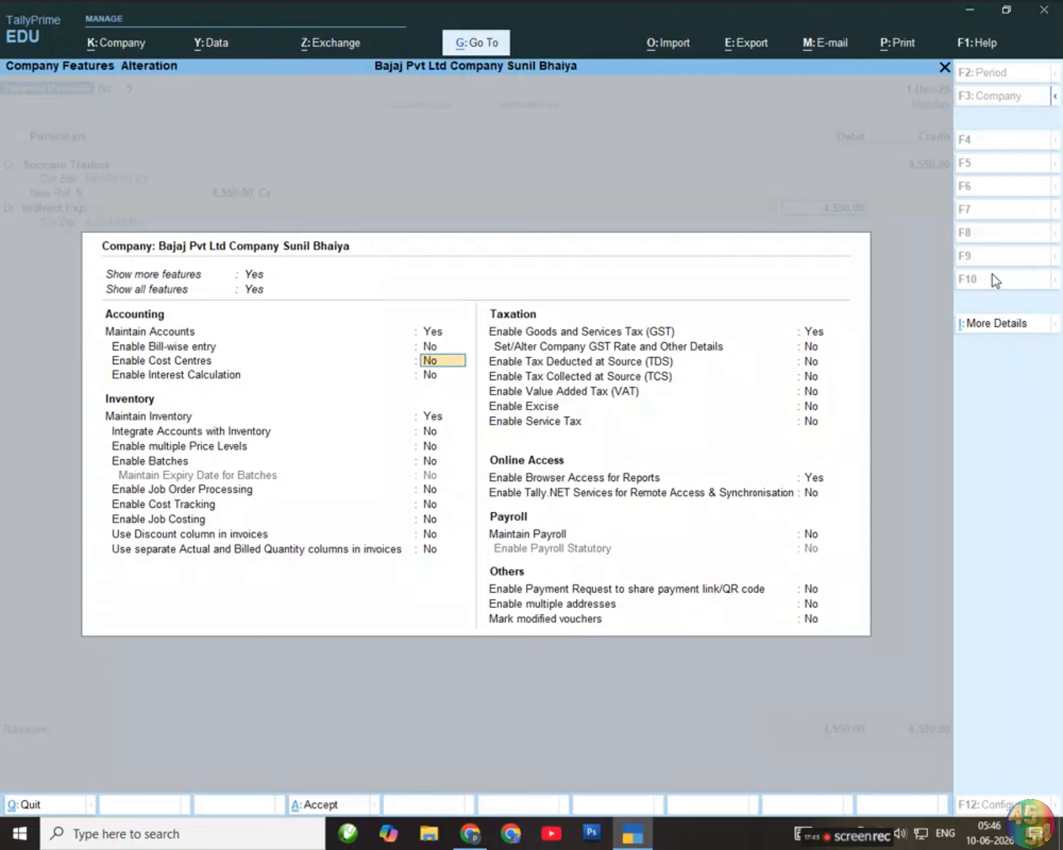
Enable bill-wise entry and interest calculation, leave cost centres at No, and save the company features.
key(Up)
text(y)
key(Return)
key(Return)
text(y)
key(Return)
key(ctrl)
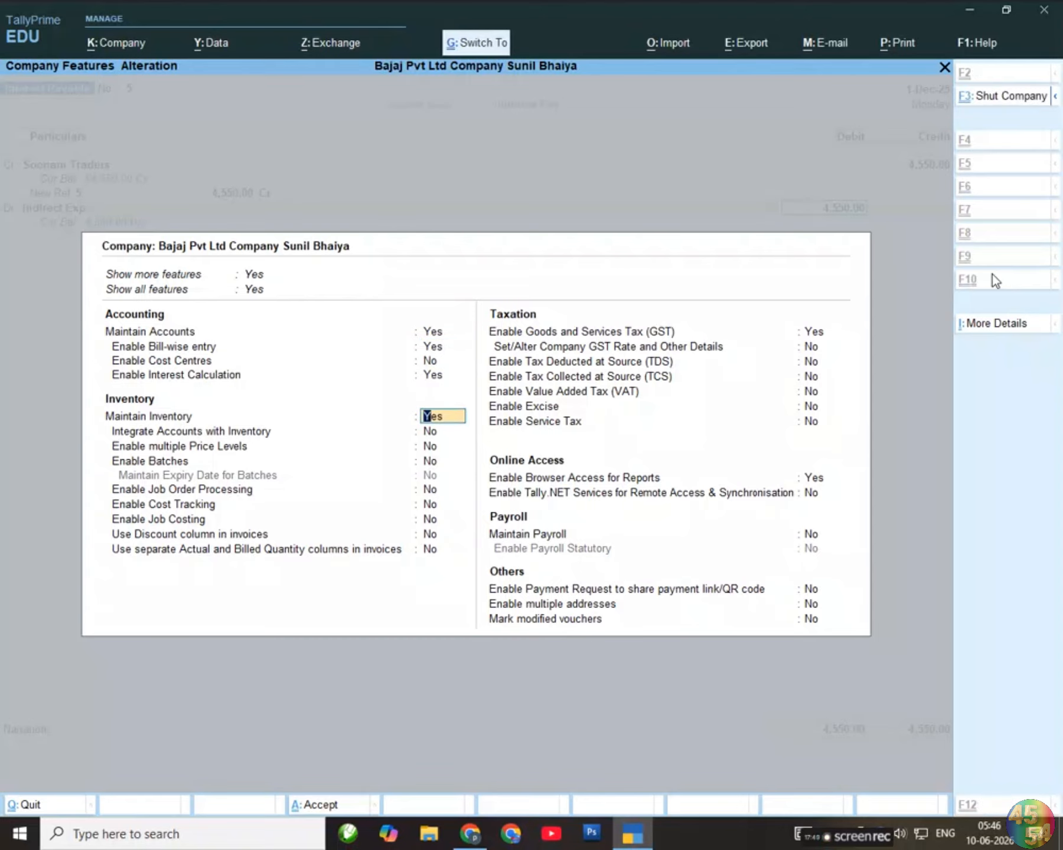
key(ctrl+a)
Set Provide GST details to No and save the Interest Payable voucher without a narration.
key(Return)
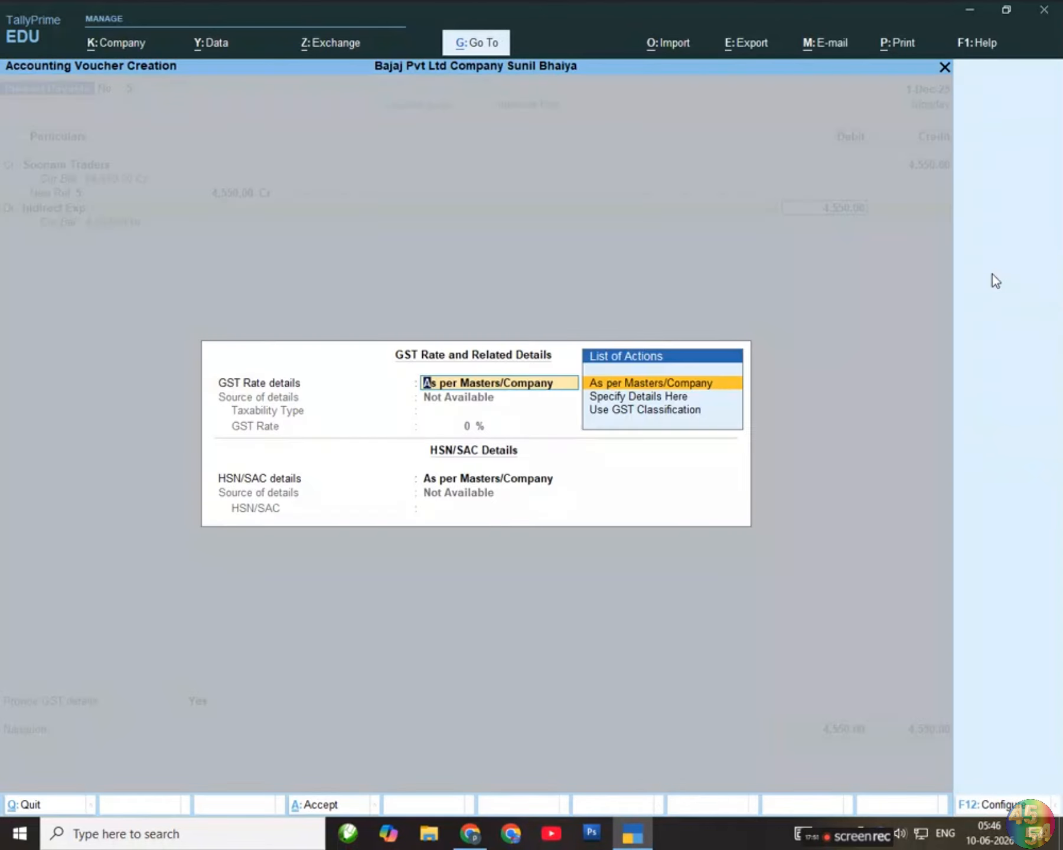
key(Return)
key(Return)
key(Return)
key(Escape)
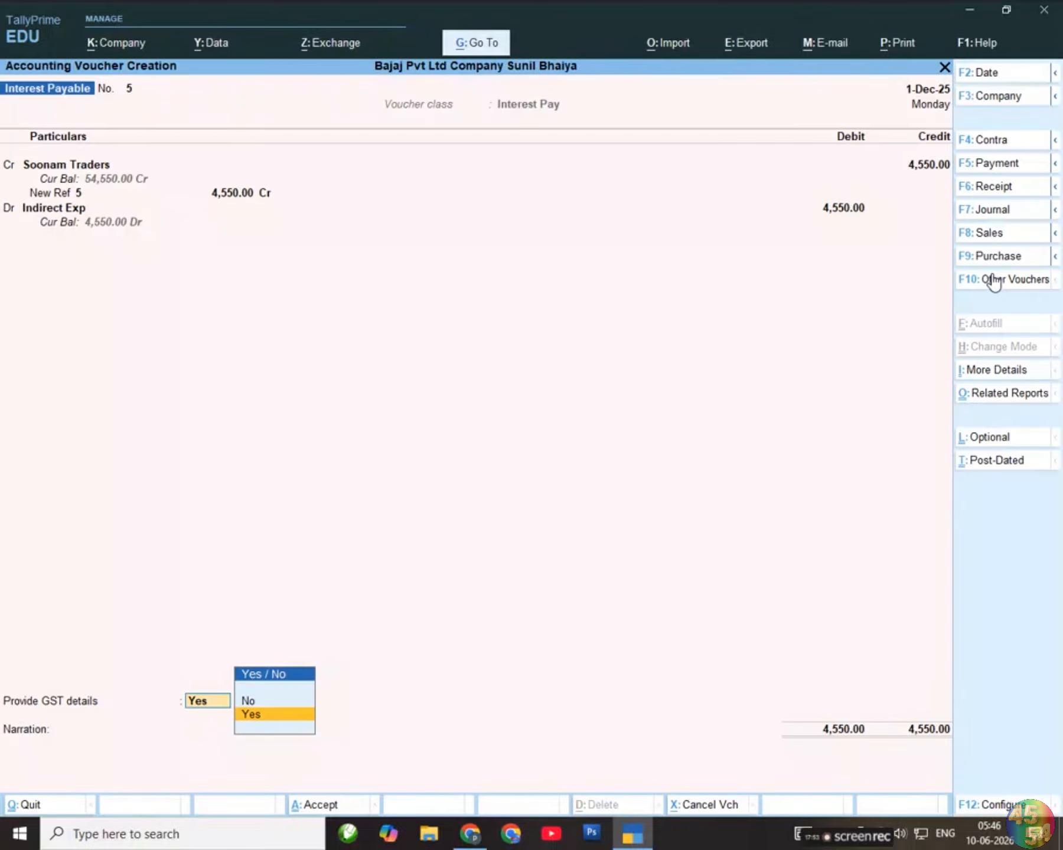
key(Up)
key(Return)
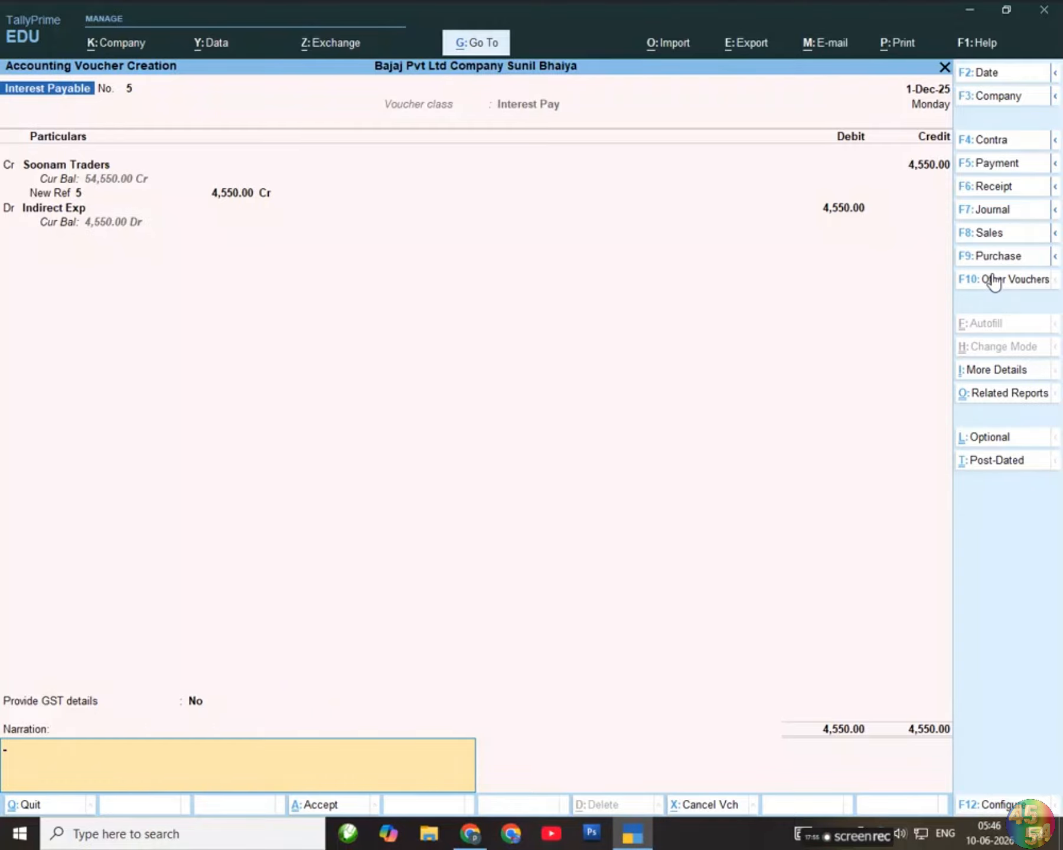
key(Return)
key(Return)
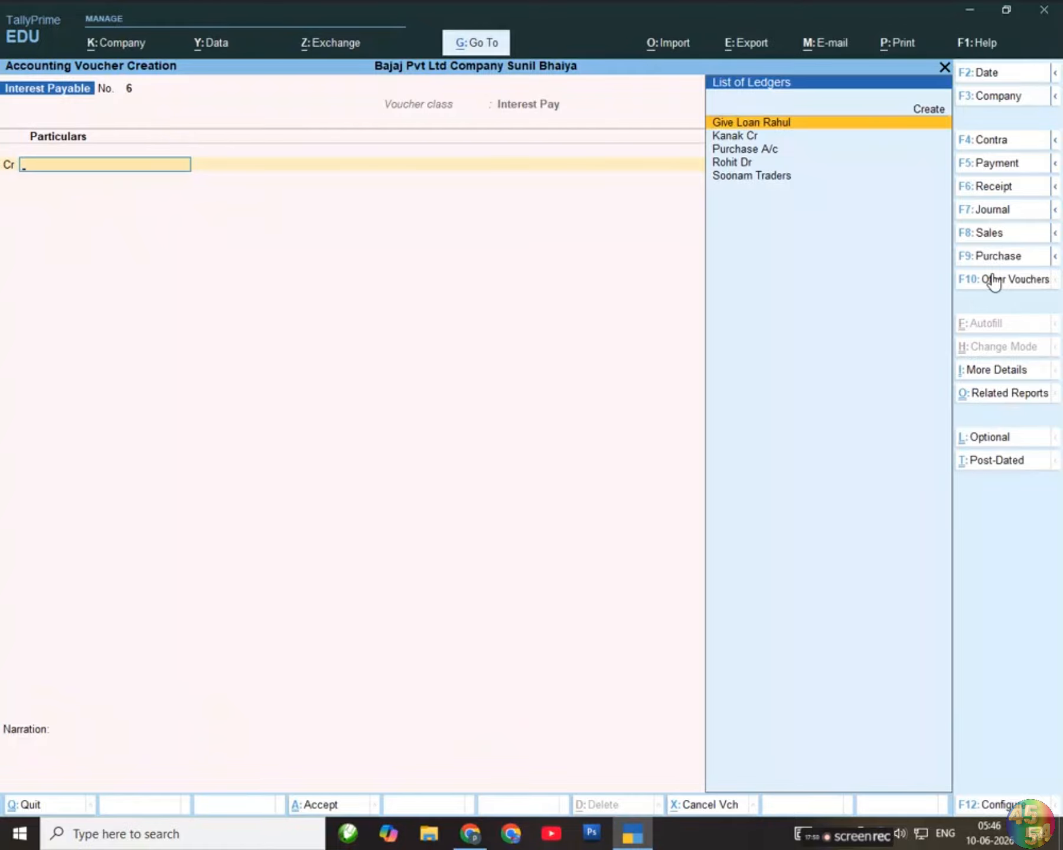
Leave the blank Interest Payable voucher, reopen voucher entry and switch to a Payment voucher.
key(Escape)
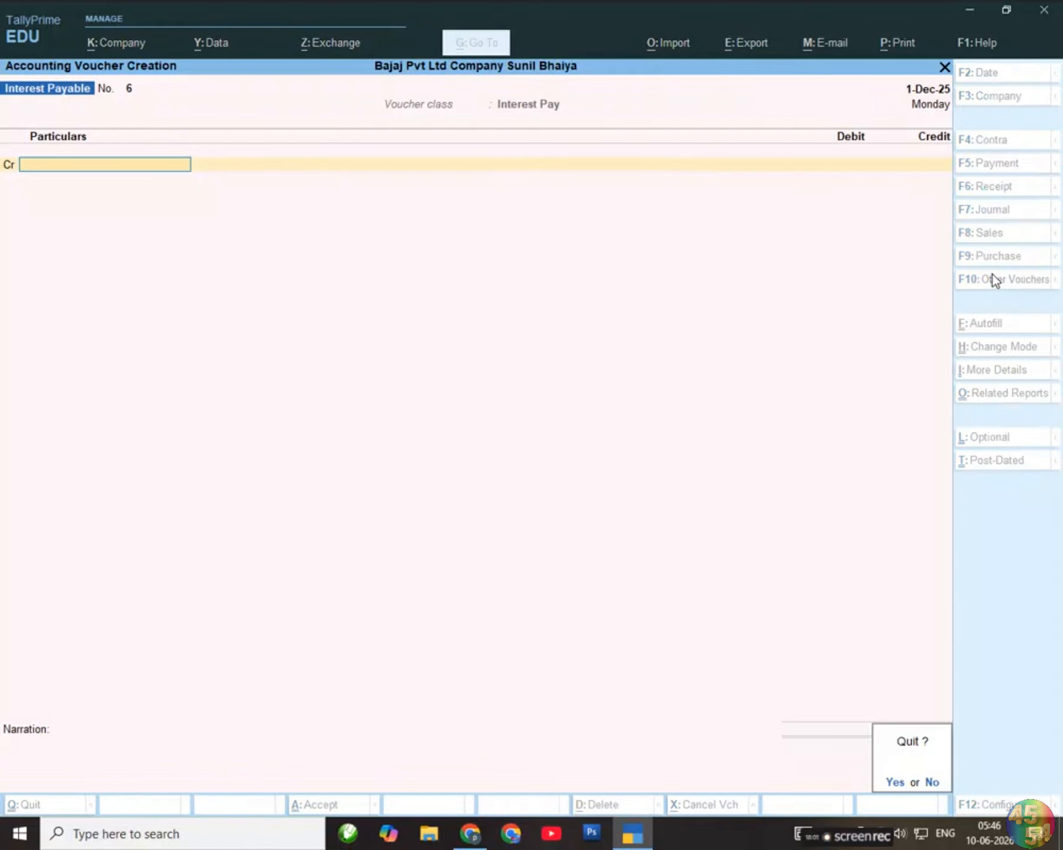
key(Return)
key(Down)
key(Up)
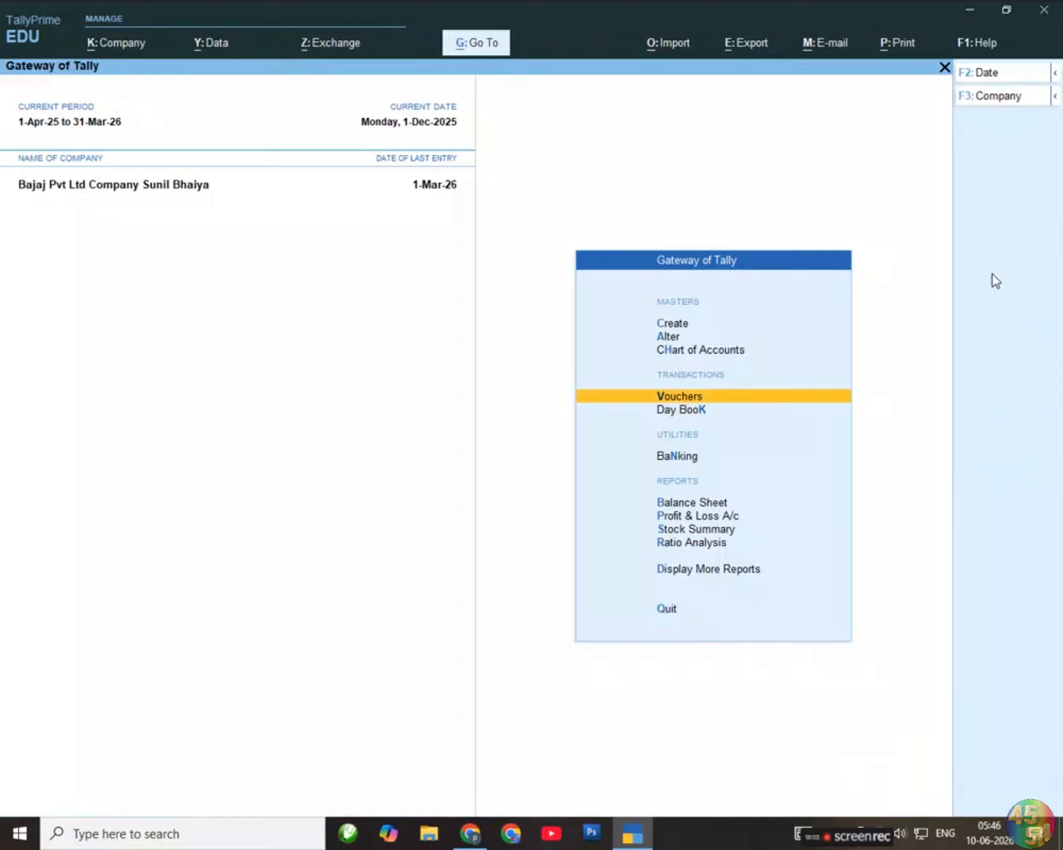
key(Return)
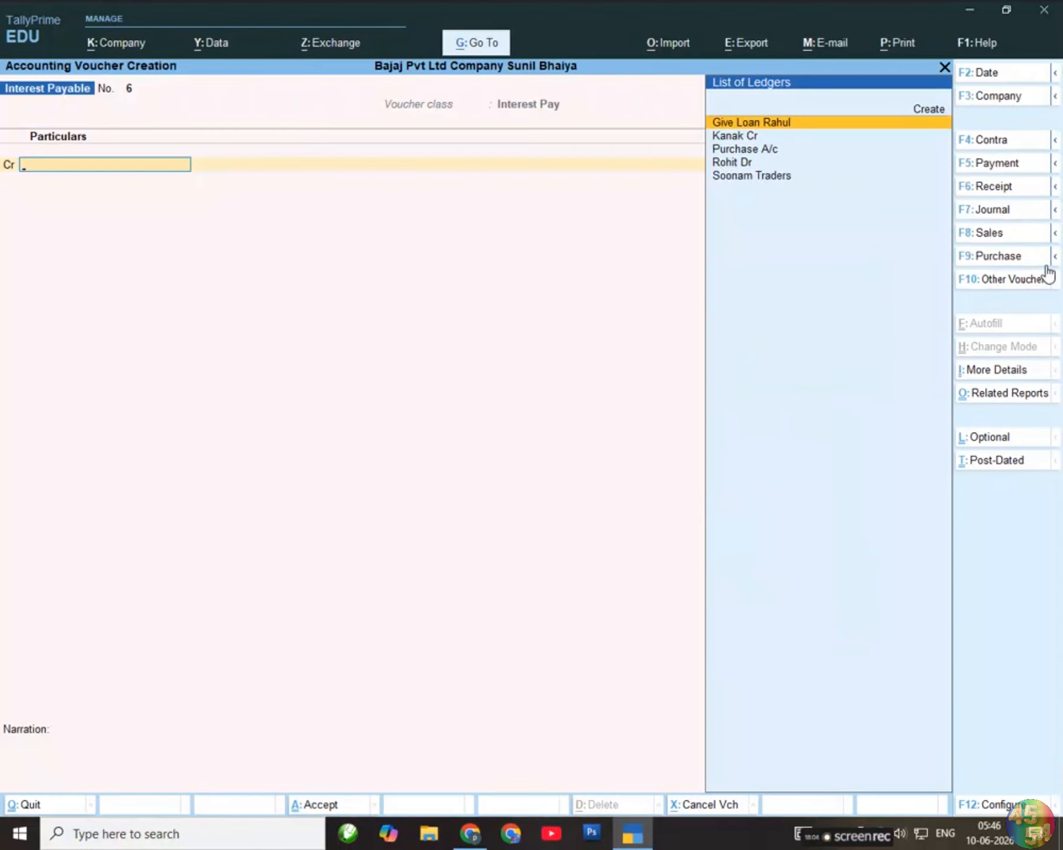
click(1026, 167)
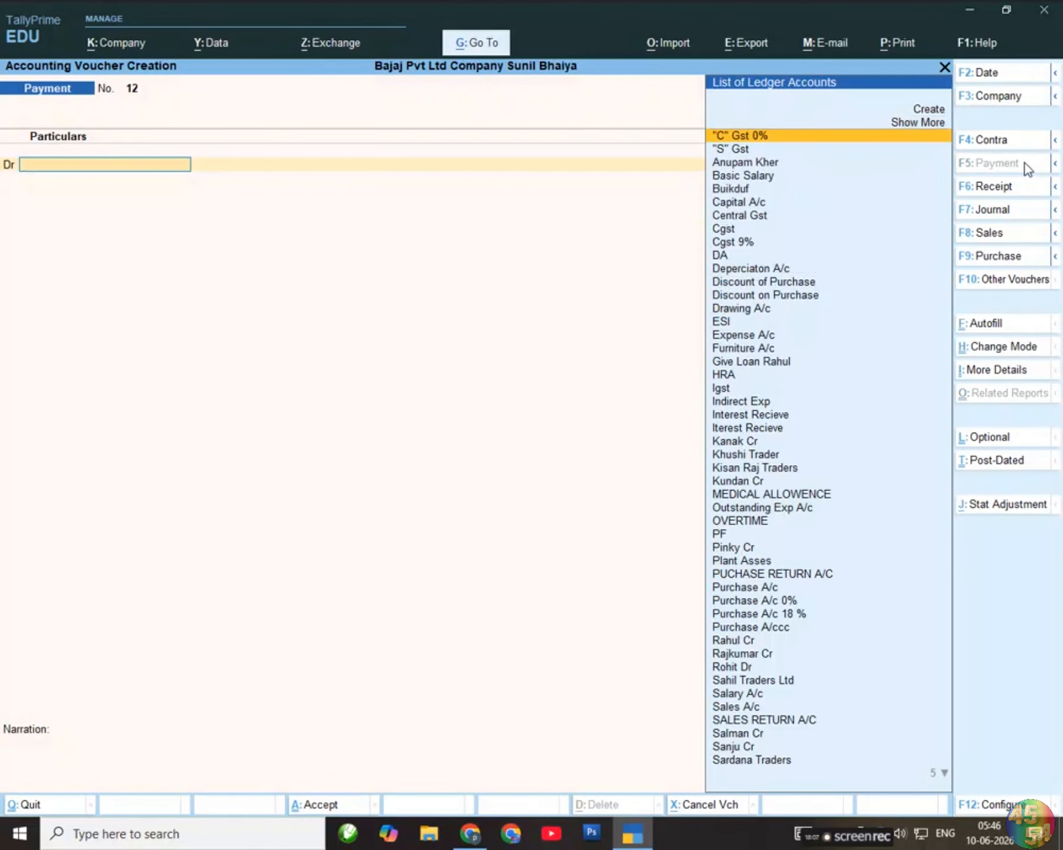
Debit the Soonam Traders ledger with 54,550 in the Payment voucher.
key(Down)
key(Down)
key(Down)
key(Down)
key(Down)
key(Down)
key(Down)
key(Down)
key(Down)
key(Down)
key(Down)
key(Down)
key(Down)
key(Down)
key(Down)
key(Down)
key(Down)
key(Down)
key(Down)
key(Down)
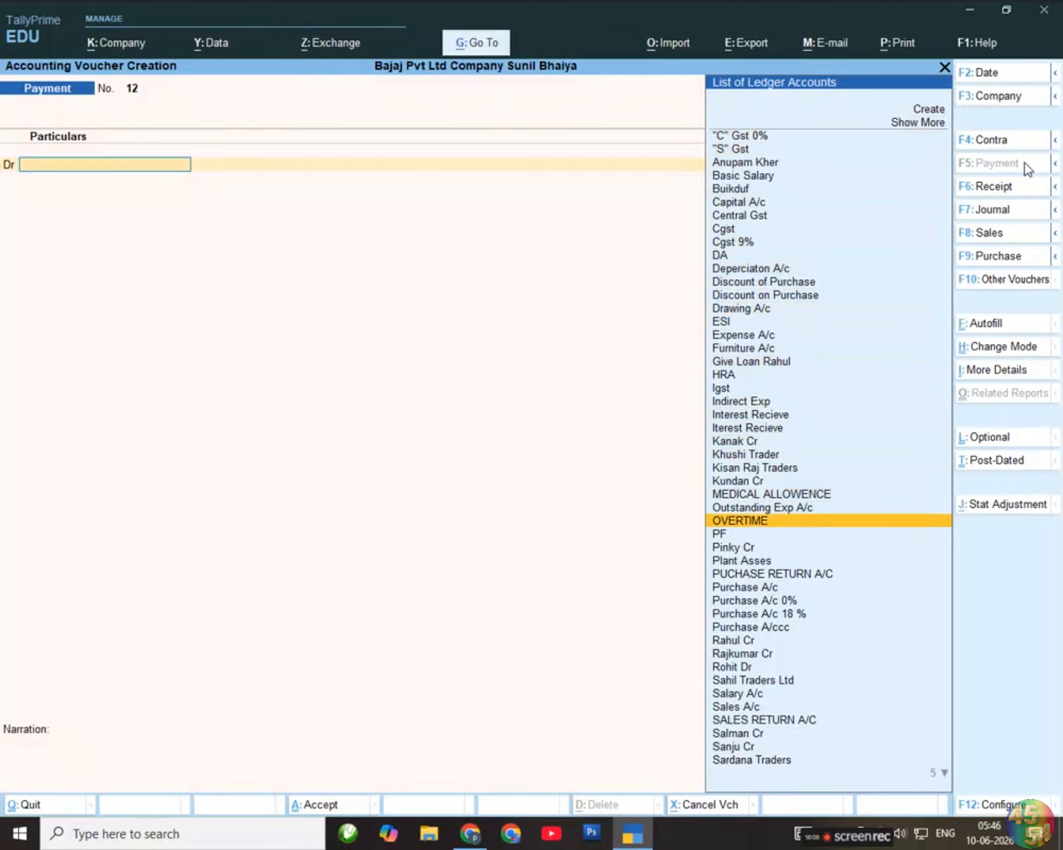
key(Down)
key(Down)
key(Down)
key(Down)
key(Down)
key(Down)
key(Down)
key(Down)
key(Down)
key(Down)
key(Down)
key(Down)
key(Down)
key(Up)
key(Up)
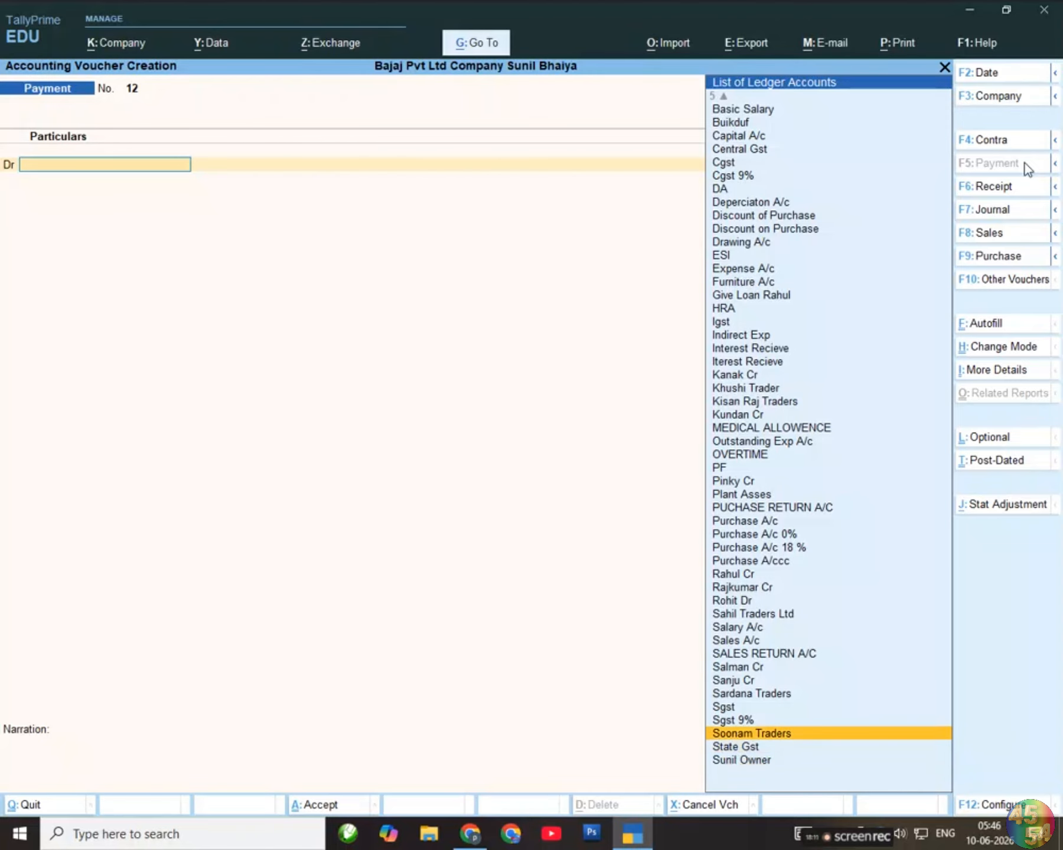
key(Return)
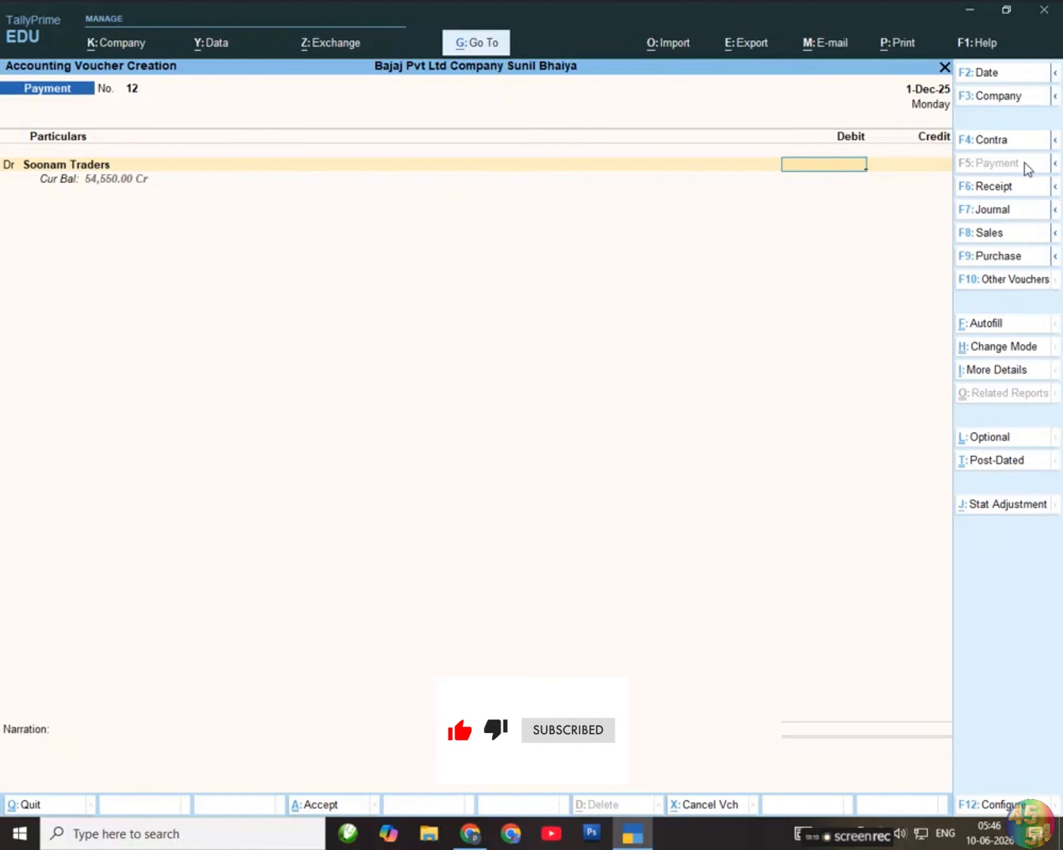
text(54)
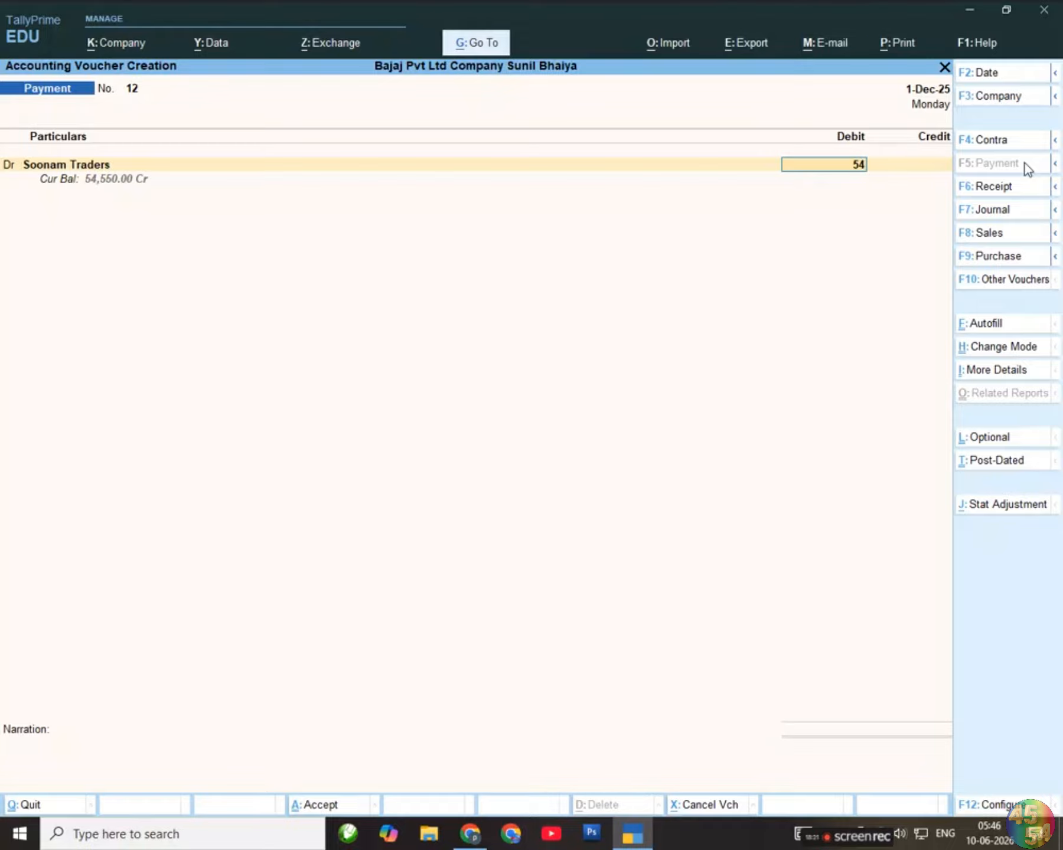
text(550)
key(Return)
Allocate the payment against bill reference 012 for 50,000.00 and bill reference 5 for 4,550.00.
key(Return)
key(Return)
key(Return)
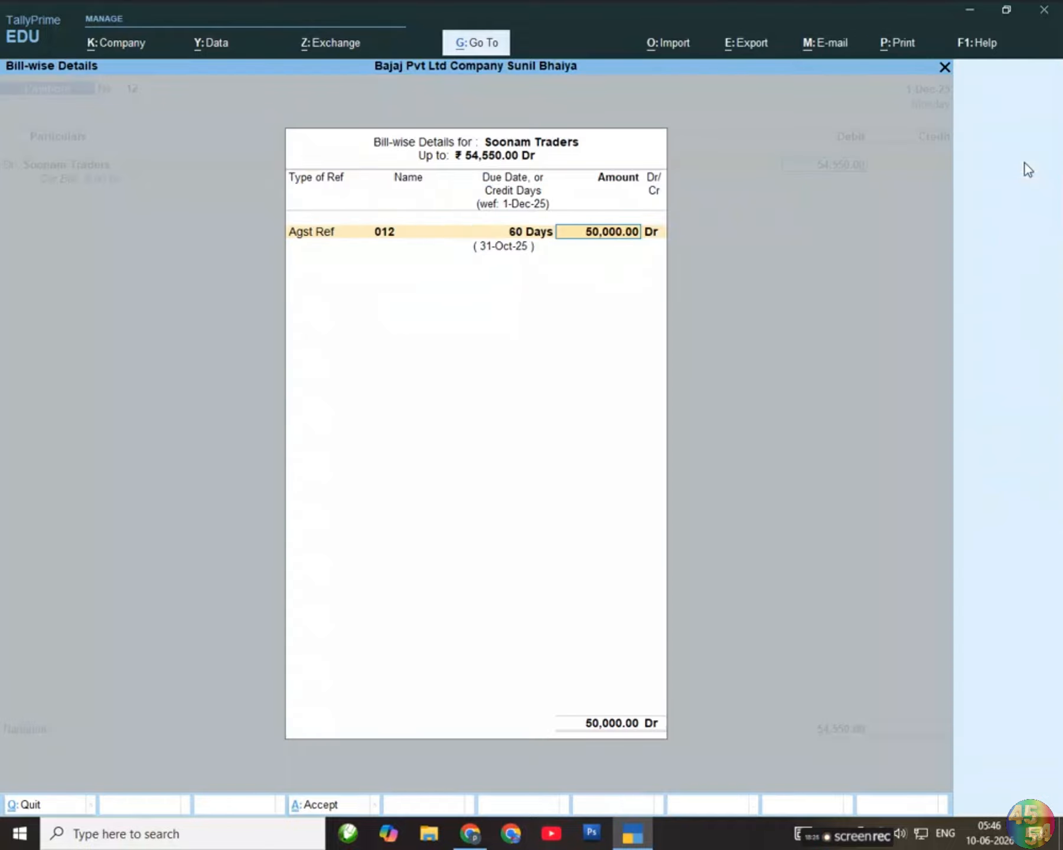
key(Return)
key(Return)
key(Return)
key(Return)
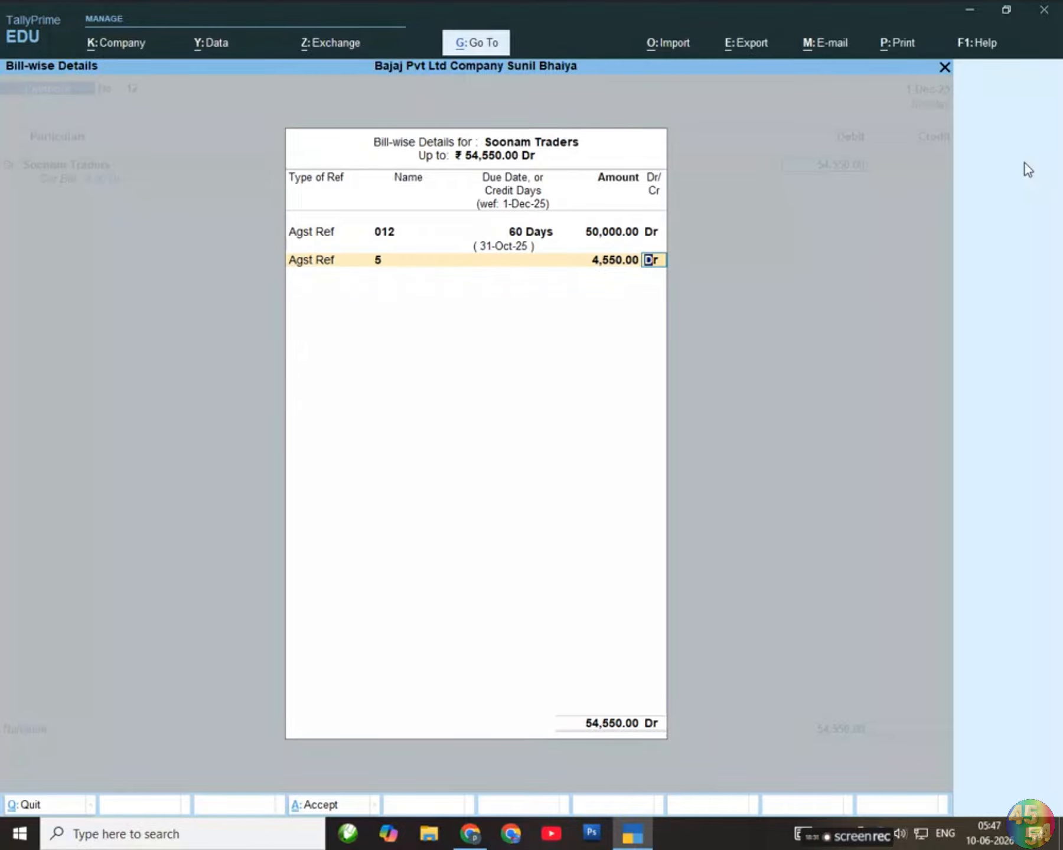
key(Return)
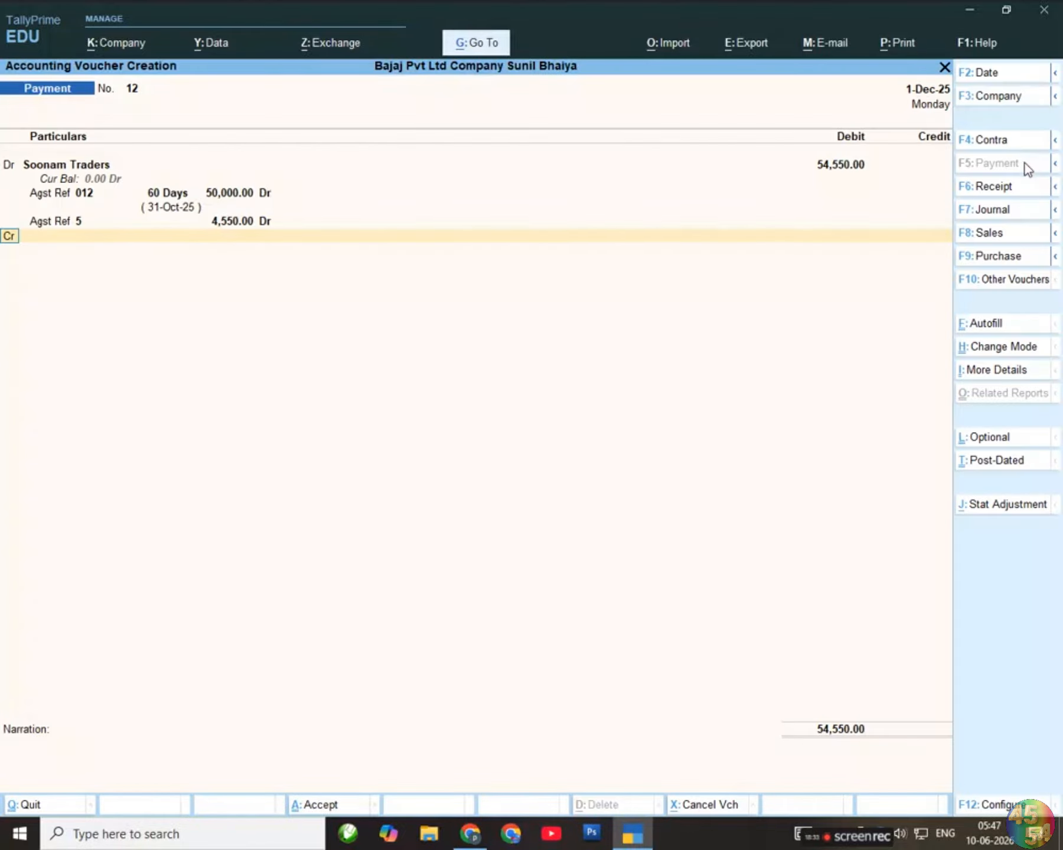
Credit Cash with 54,550.00 and save the Payment voucher without a narration.
key(Return)
key(Down)
key(Down)
key(Down)
key(Down)
key(Down)
key(Down)
key(Down)
key(Down)
key(Down)
key(Up)
key(Up)
key(Up)
key(Return)
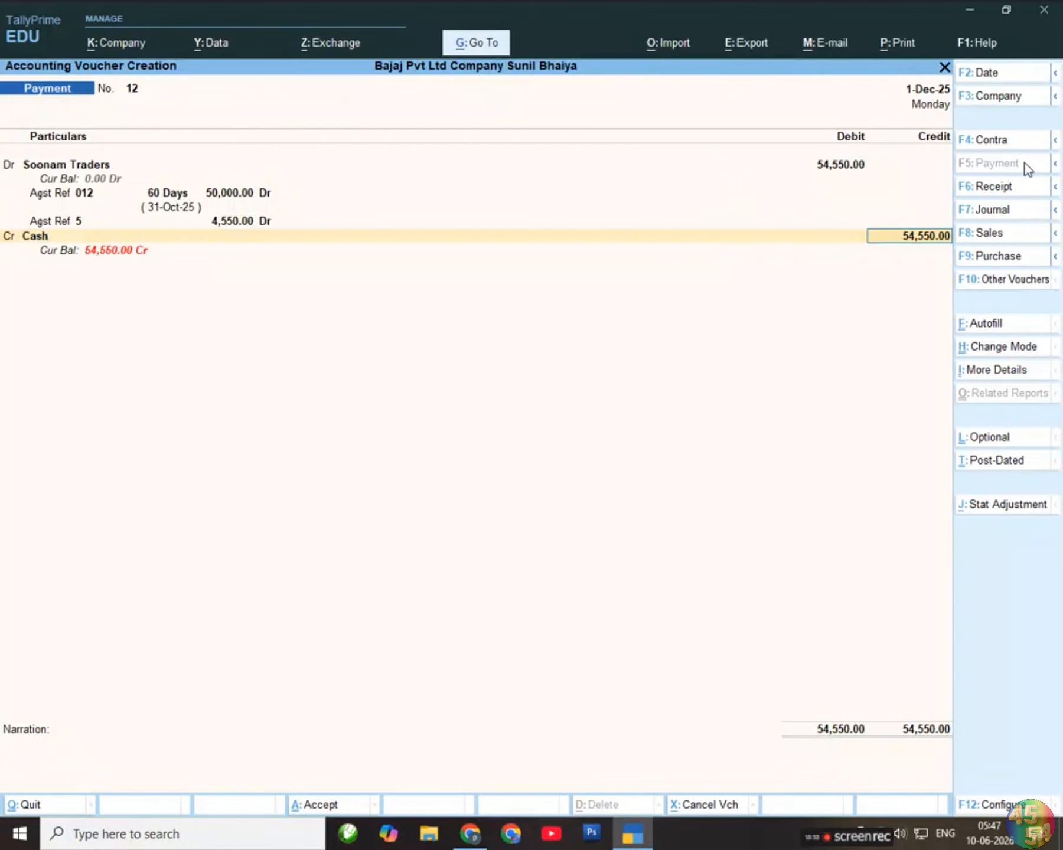
key(Return)
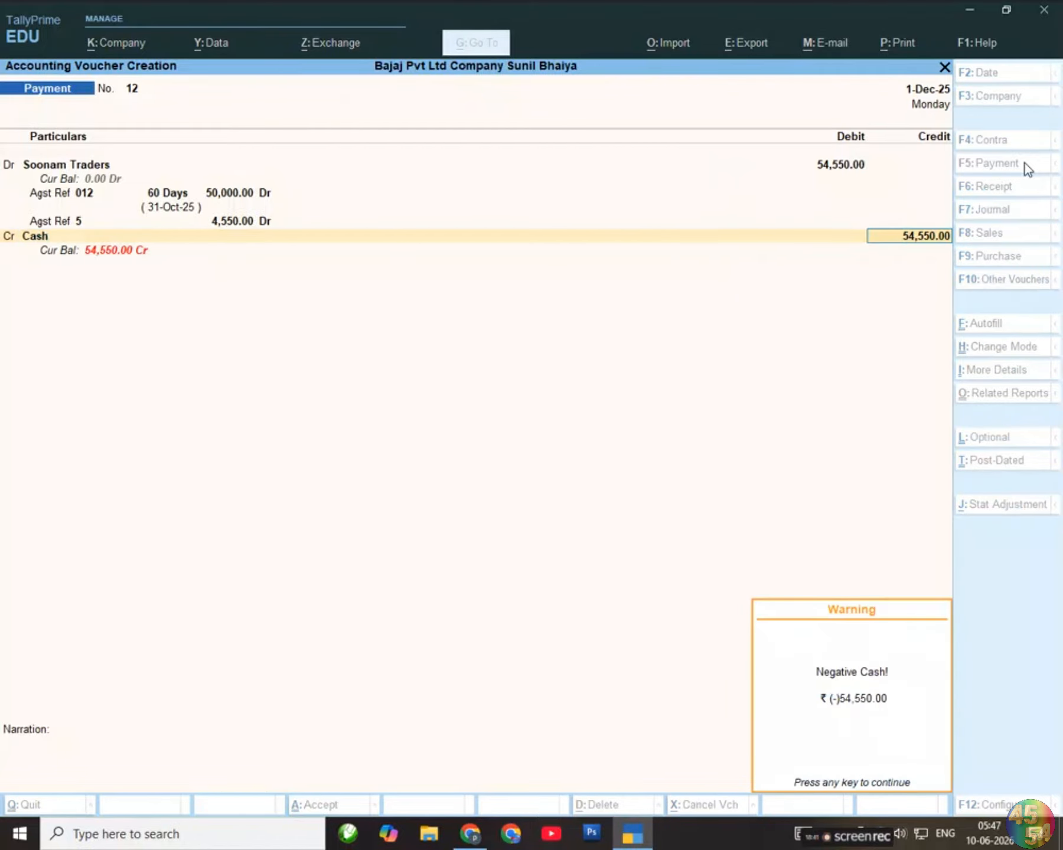
key(Return)
key(Return)
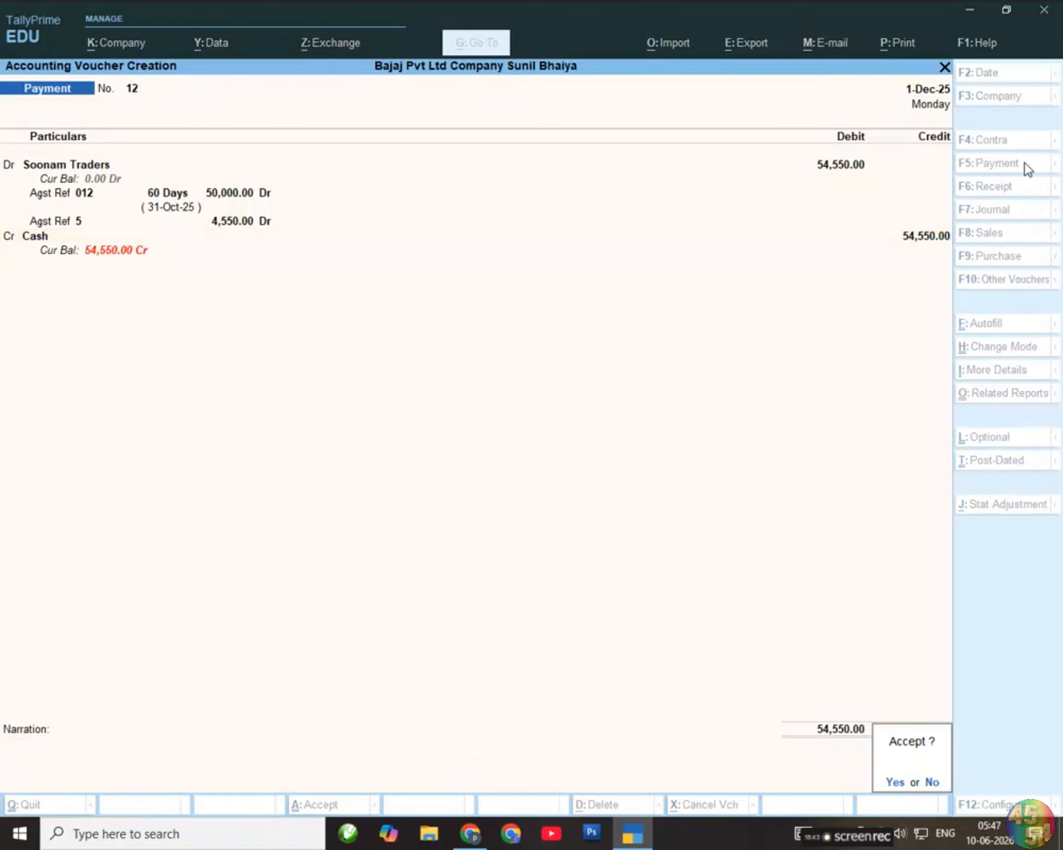
key(Return)
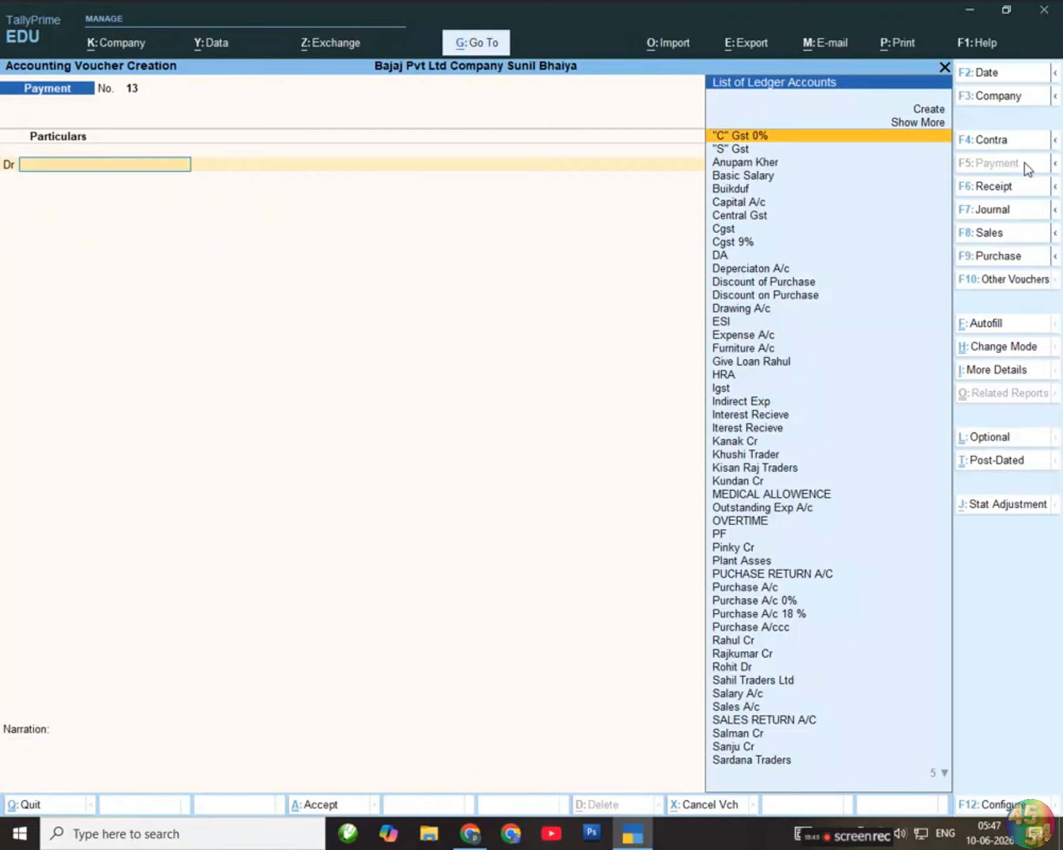